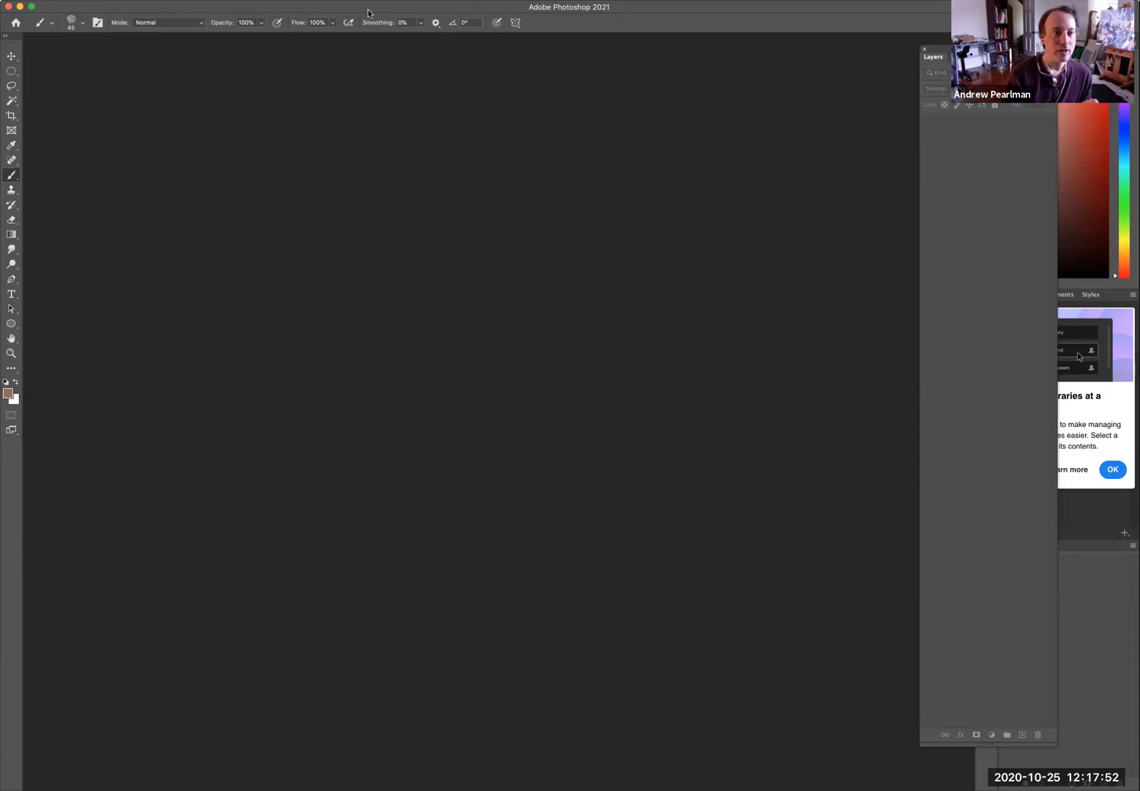
Create a new HDTV 1080p document (1920 x 1080 pixels) from the Film & Video presets.
click(88, 0)
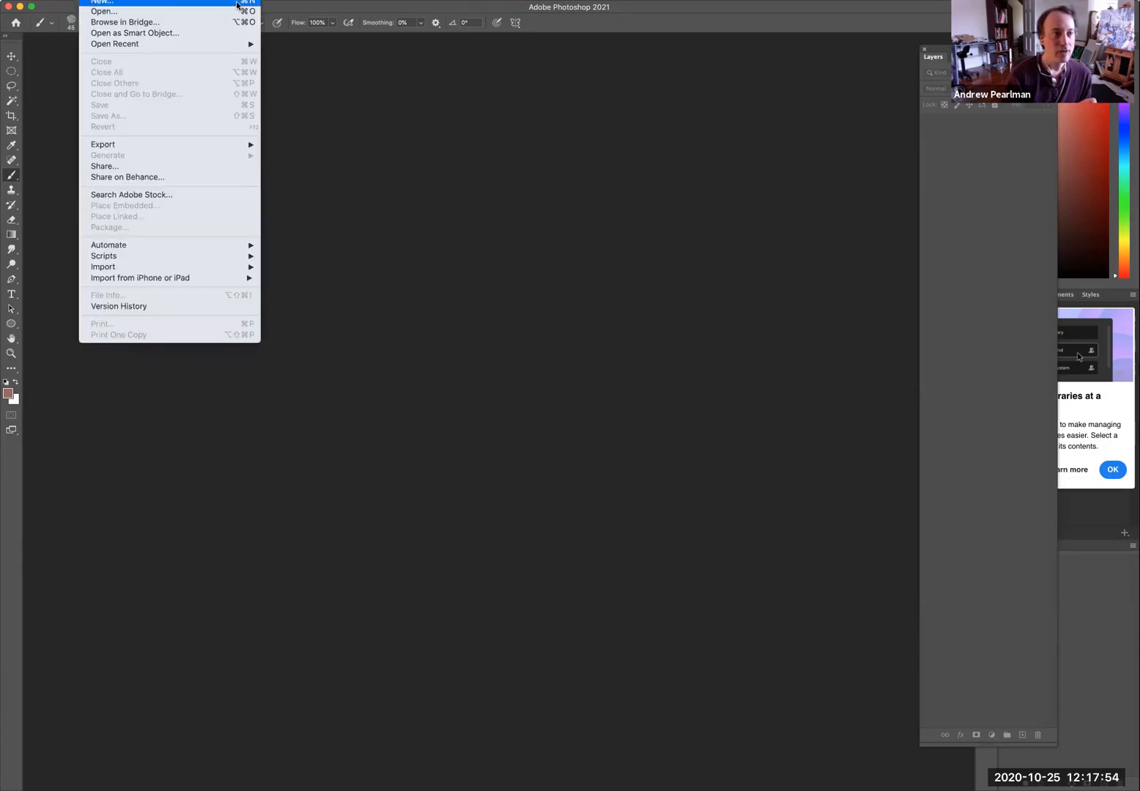
click(102, 3)
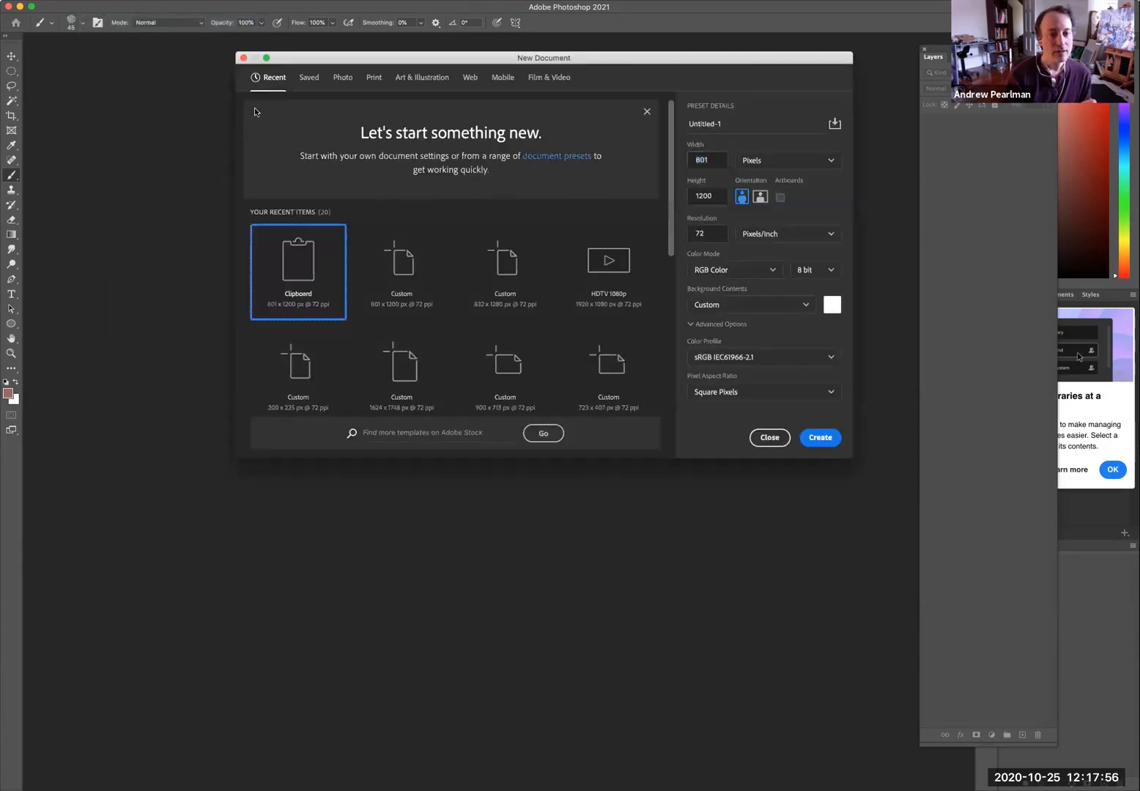
click(552, 78)
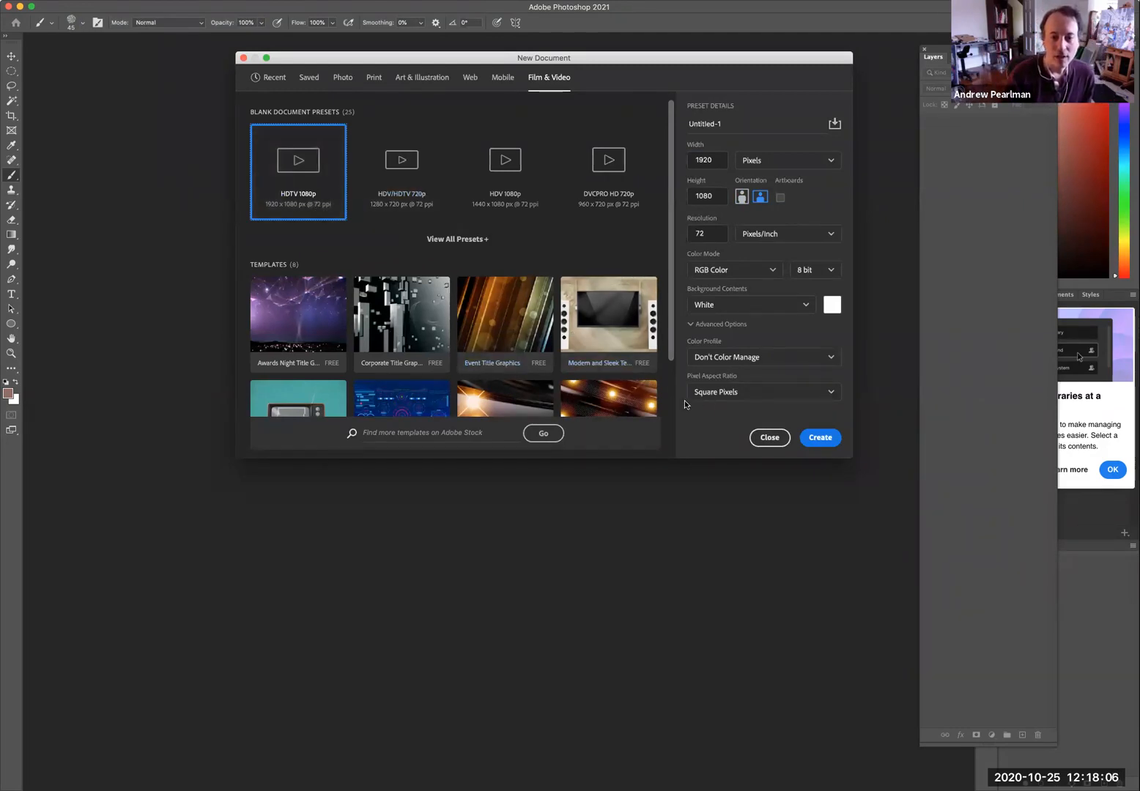
click(816, 437)
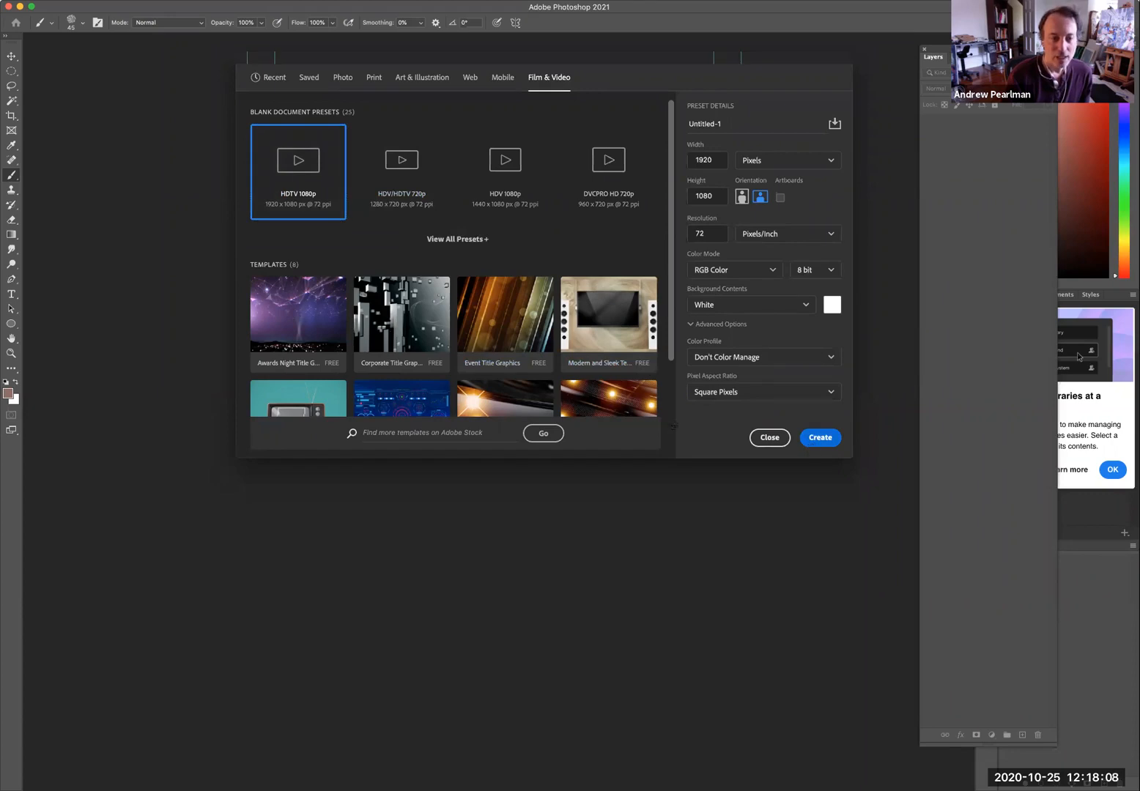
key(super+h)
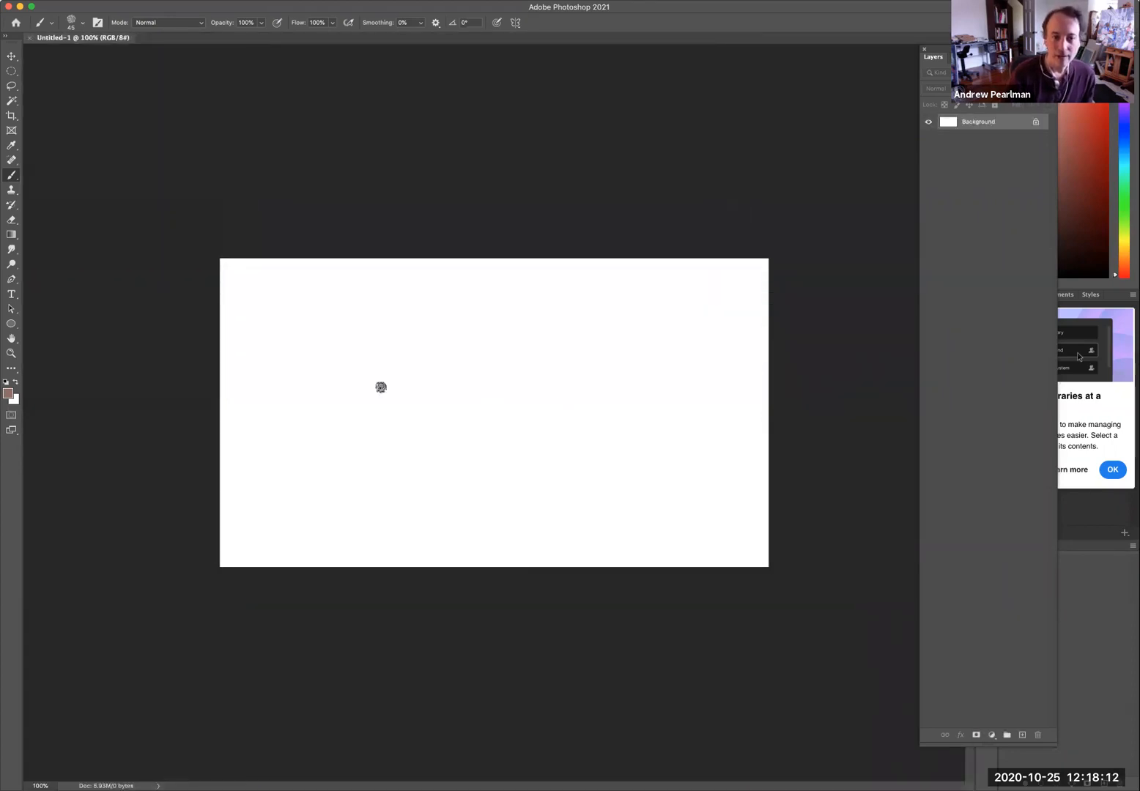
Reset the default colours and fill the background with black.
click(5, 381)
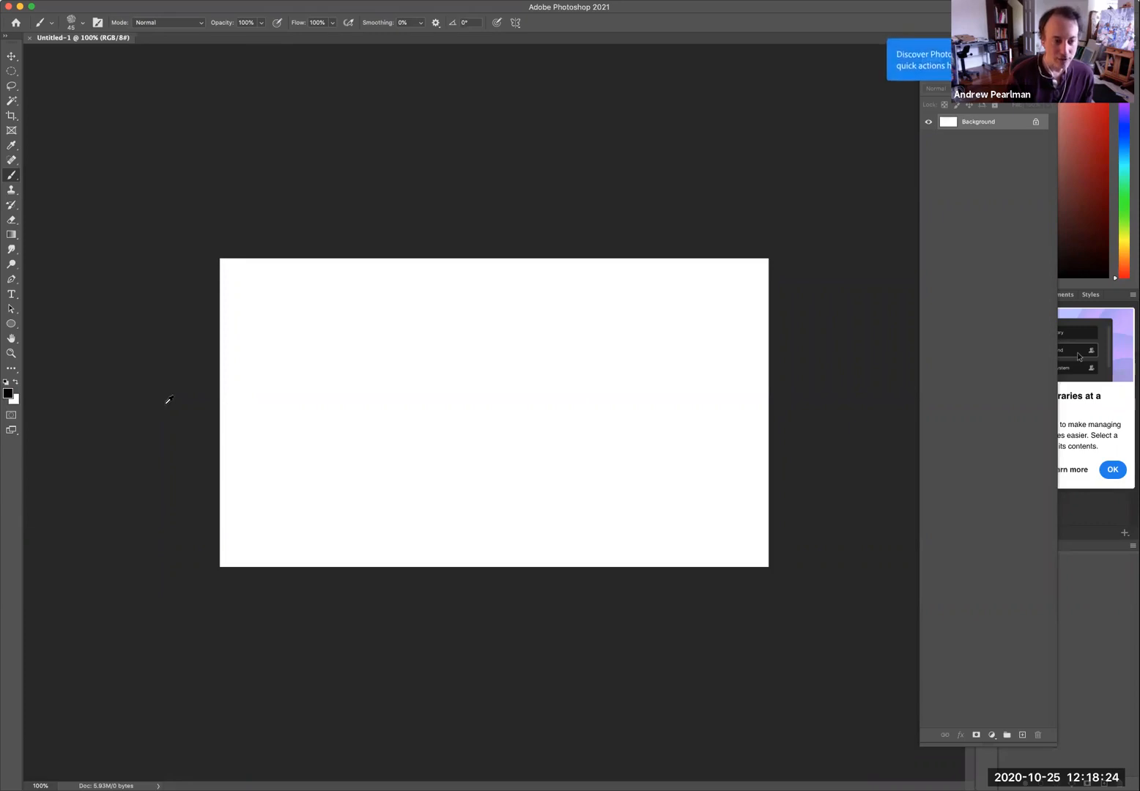
key(alt+BackSpace)
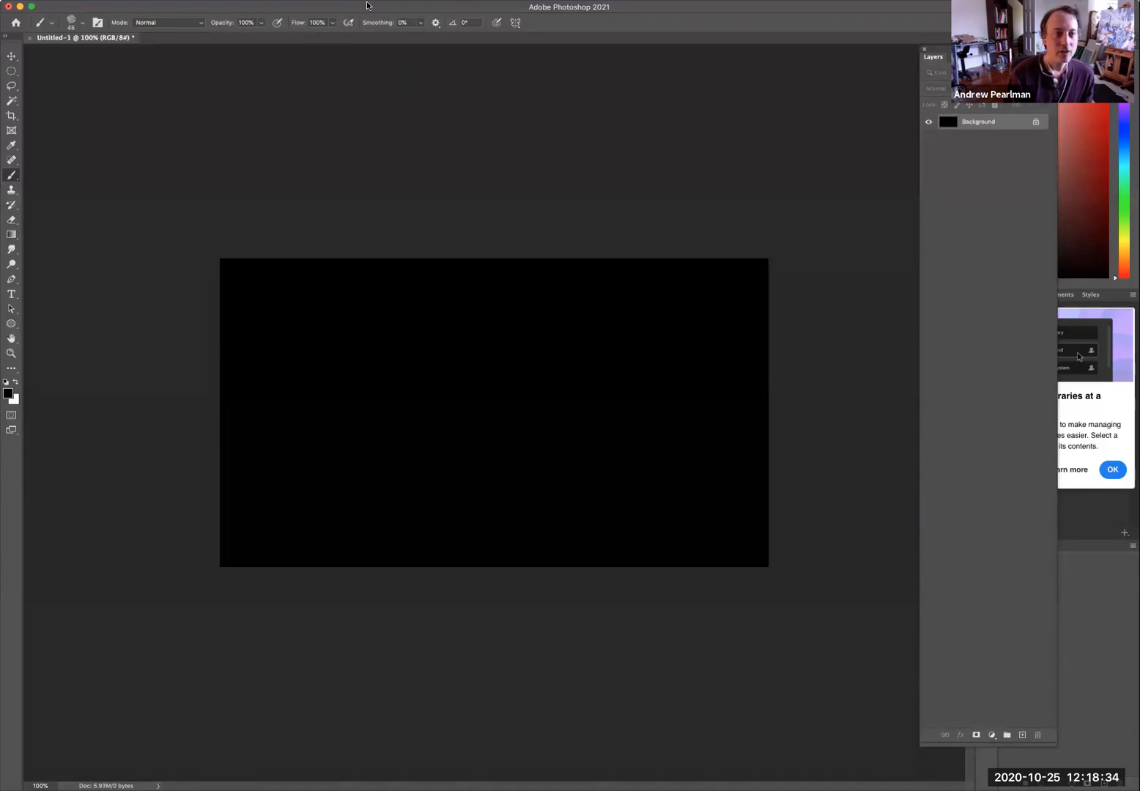
Add a Curves adjustment layer named "make stars".
click(175, 1)
mouse_move(217, 140)
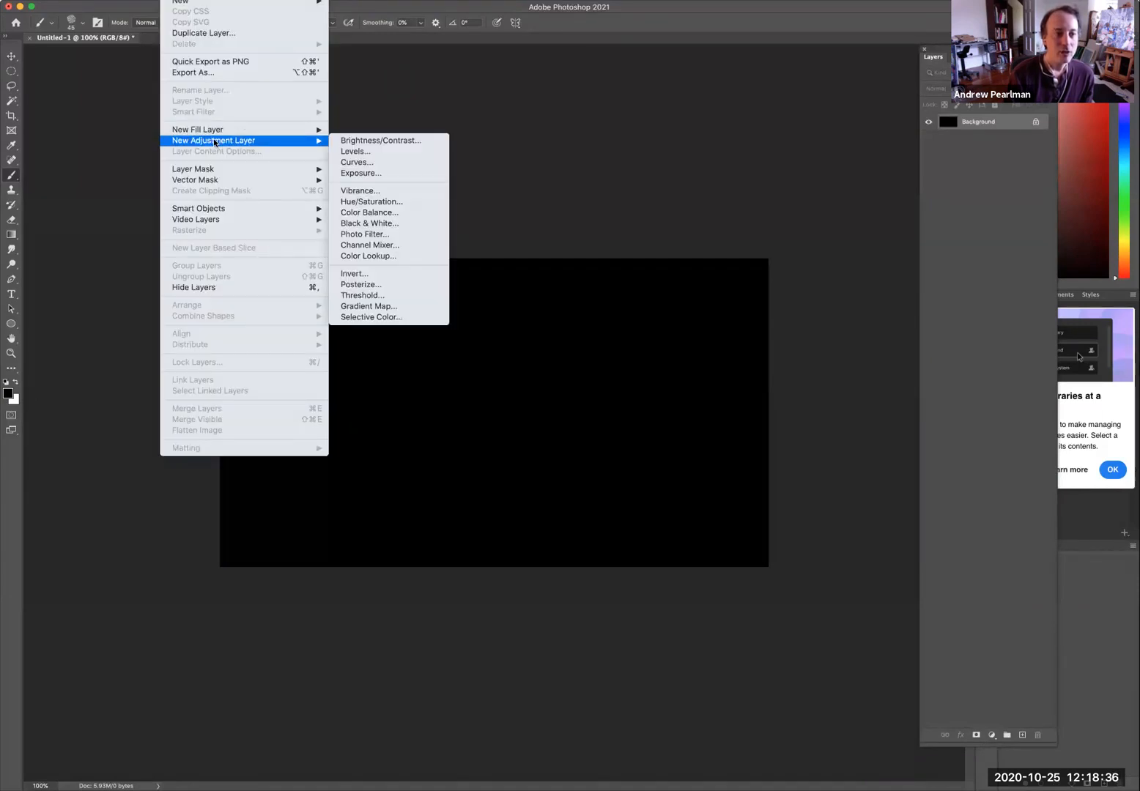
click(359, 161)
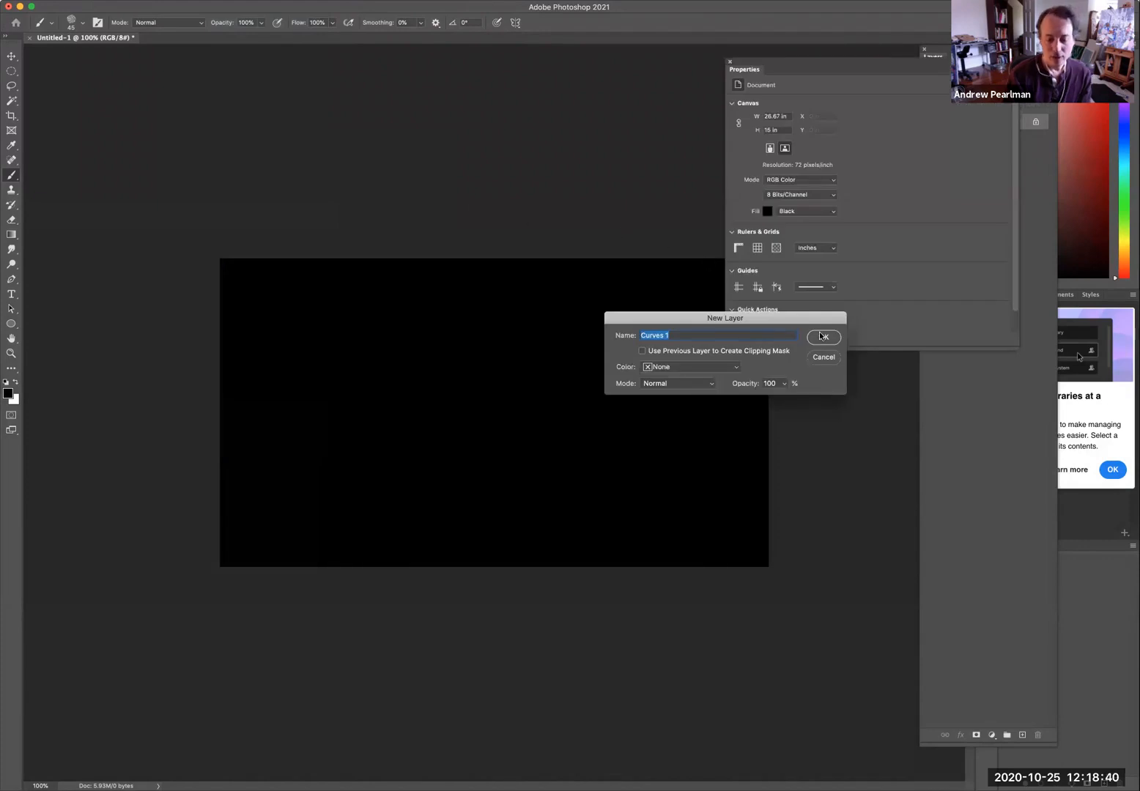
text(make stars)
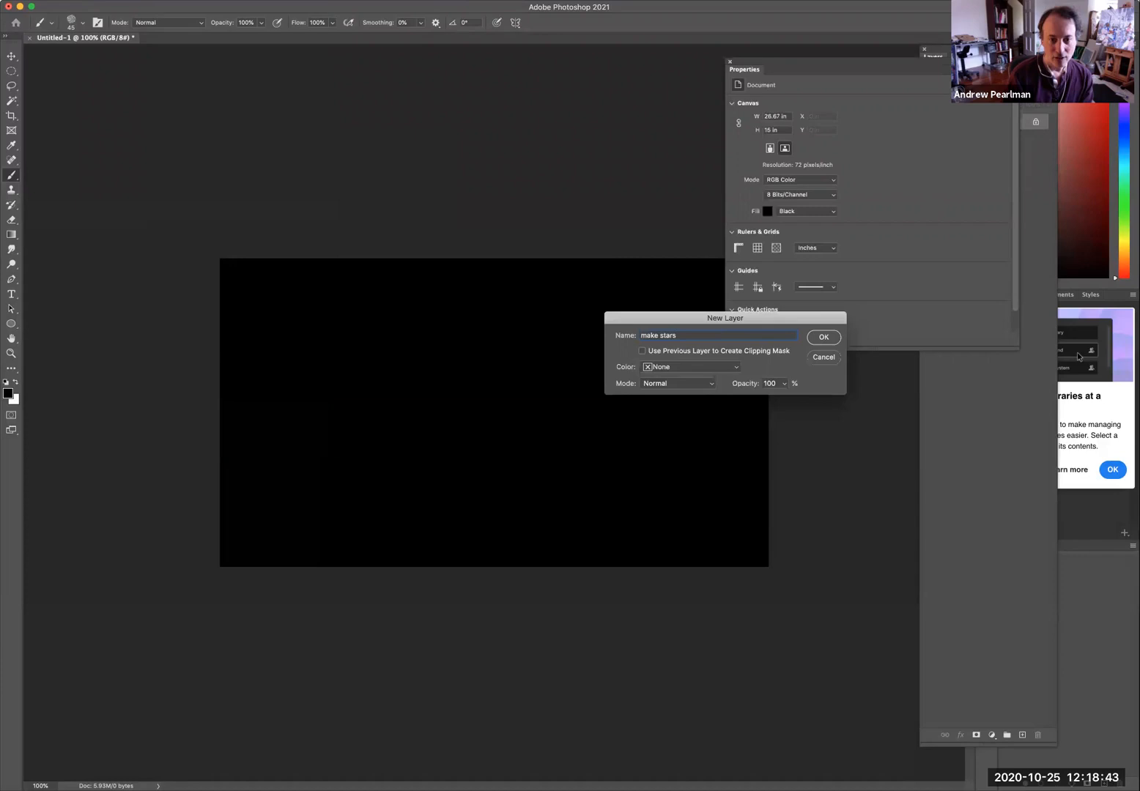
key(Return)
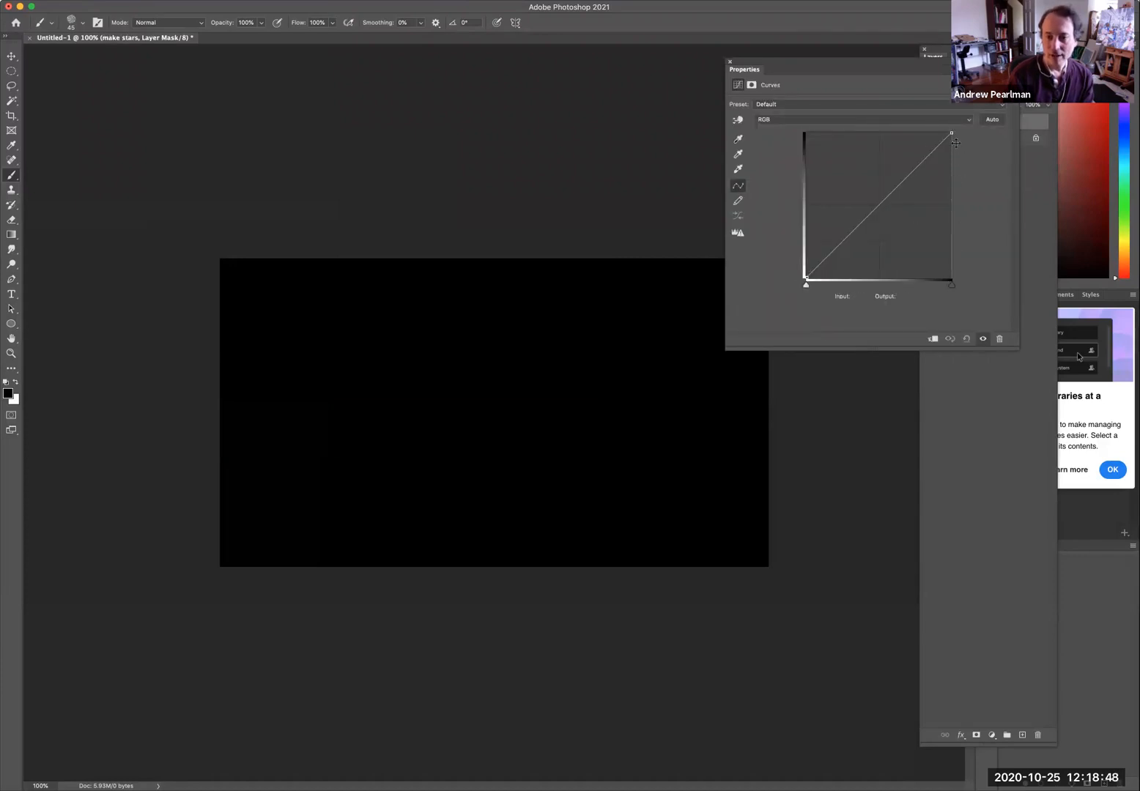
Drag the curve's top endpoint down to the bottom-right corner (output 0) and close the Properties panel.
drag(950, 133, 969, 283)
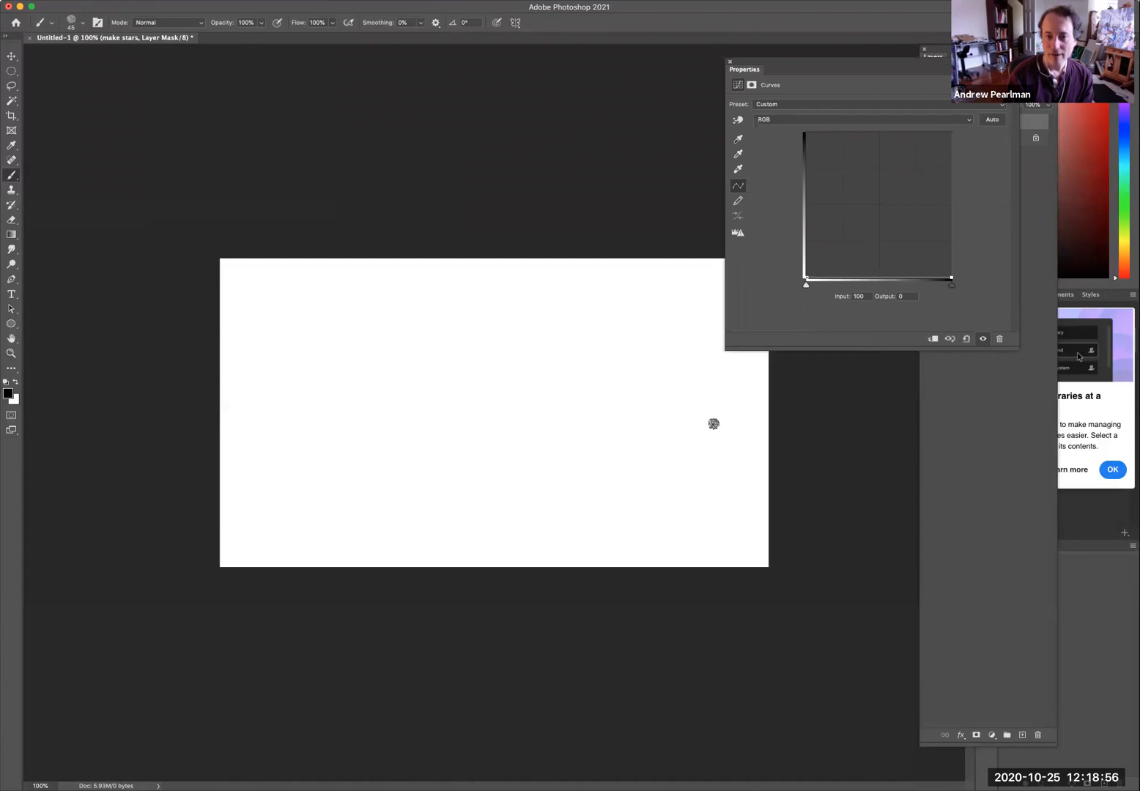
click(728, 62)
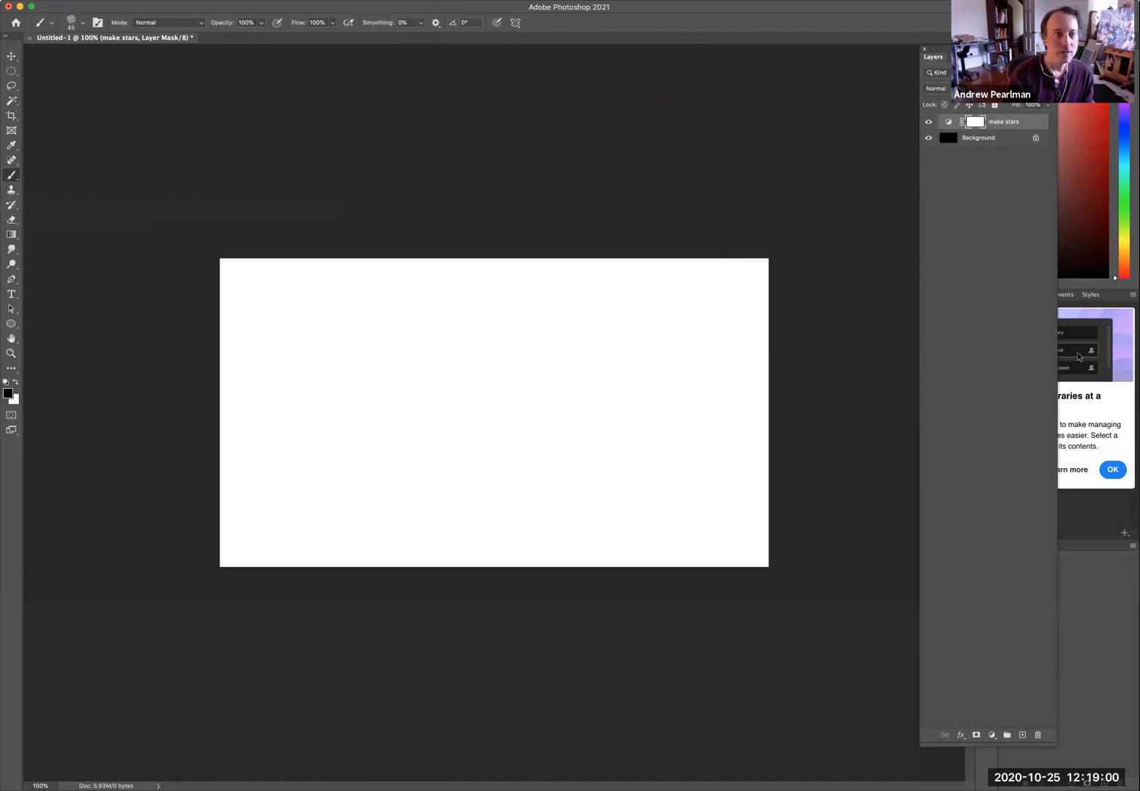
Apply Add Noise with an amount of 37% and Gaussian distribution to the layer mask.
click(350, 0)
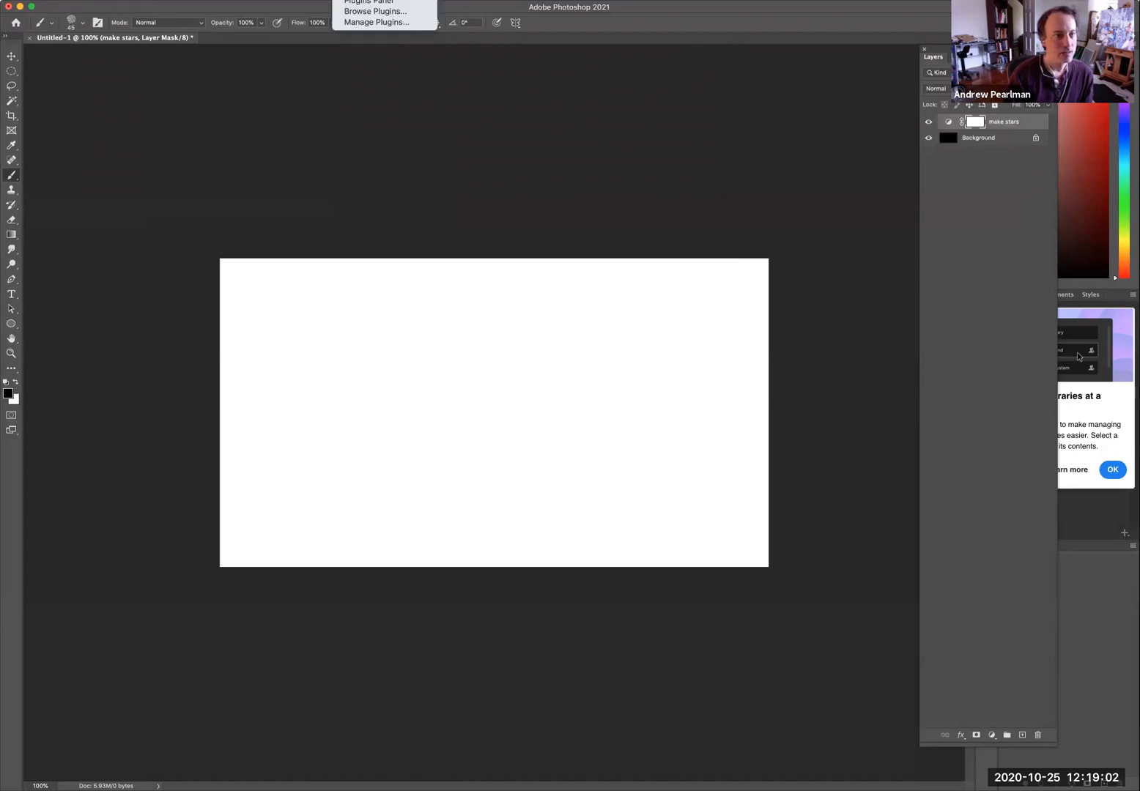
mouse_move(269, 0)
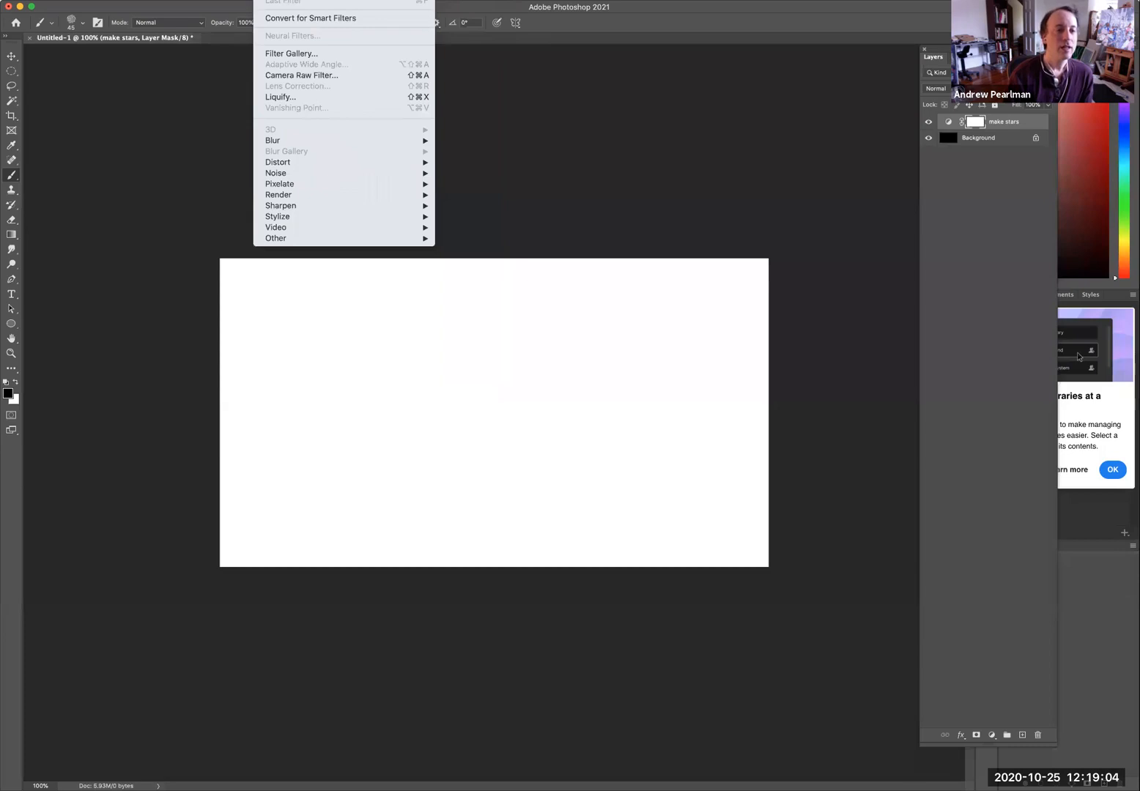
mouse_move(299, 174)
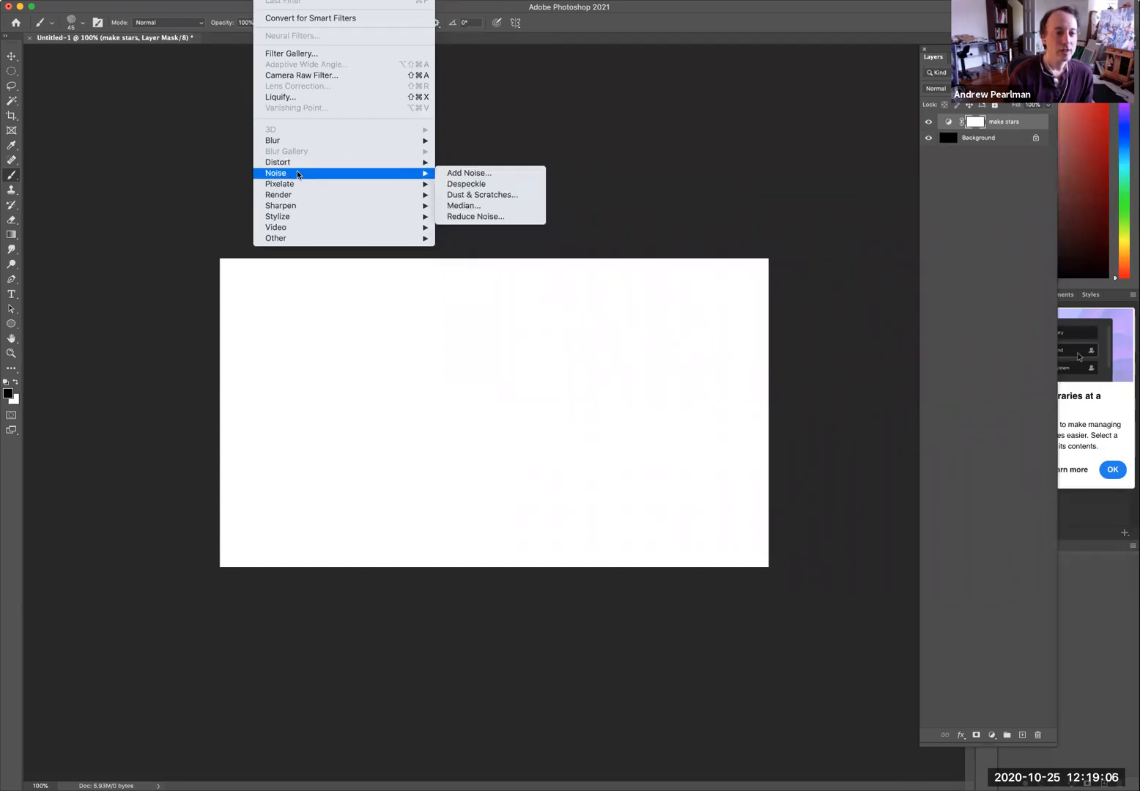
click(471, 173)
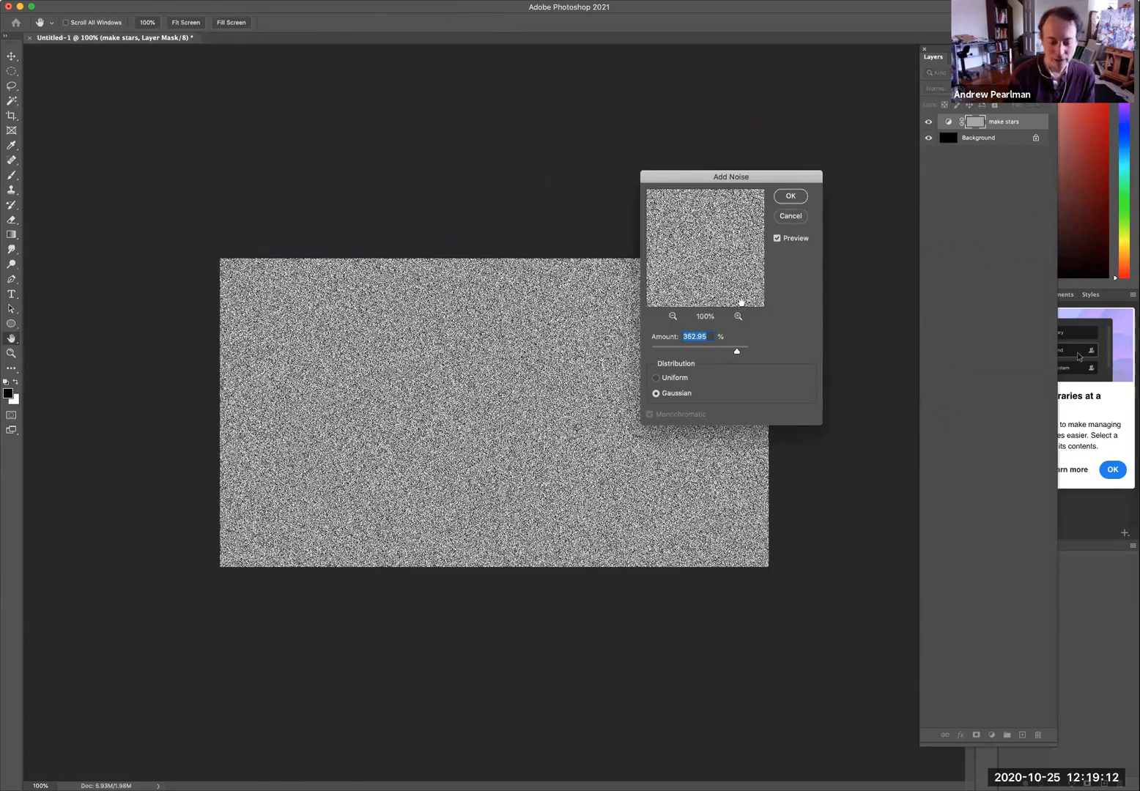
text(37)
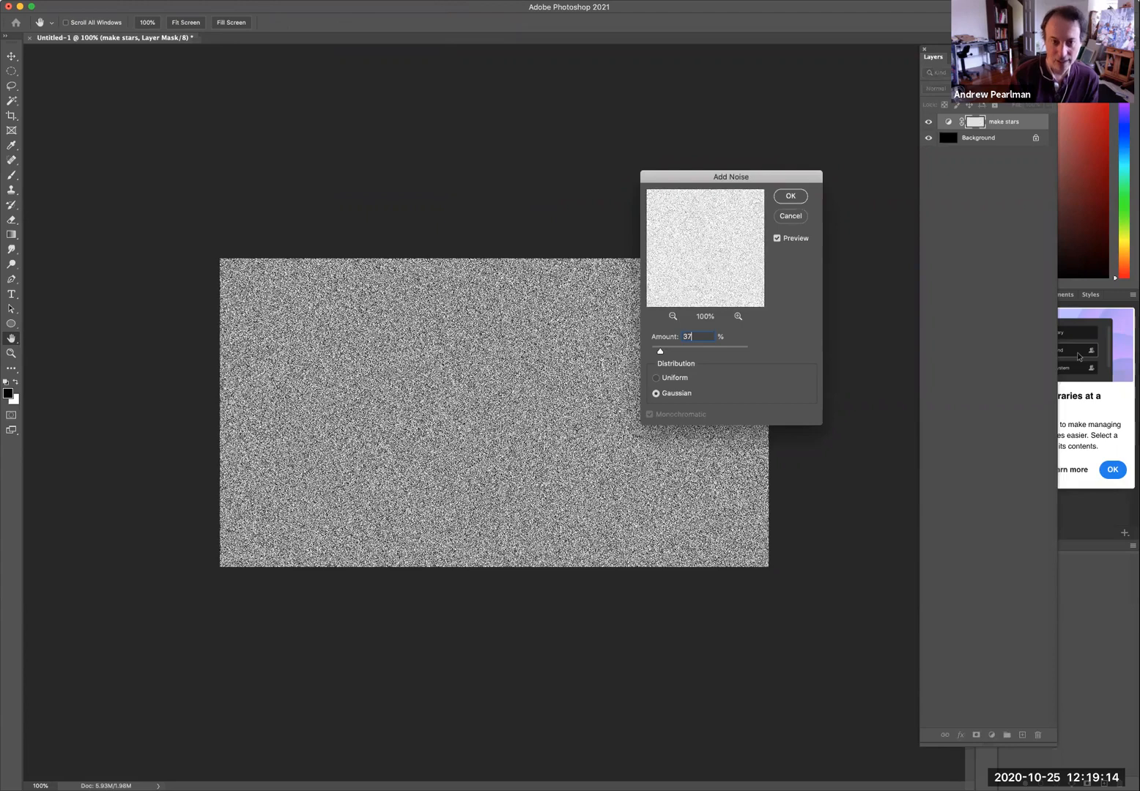
click(796, 197)
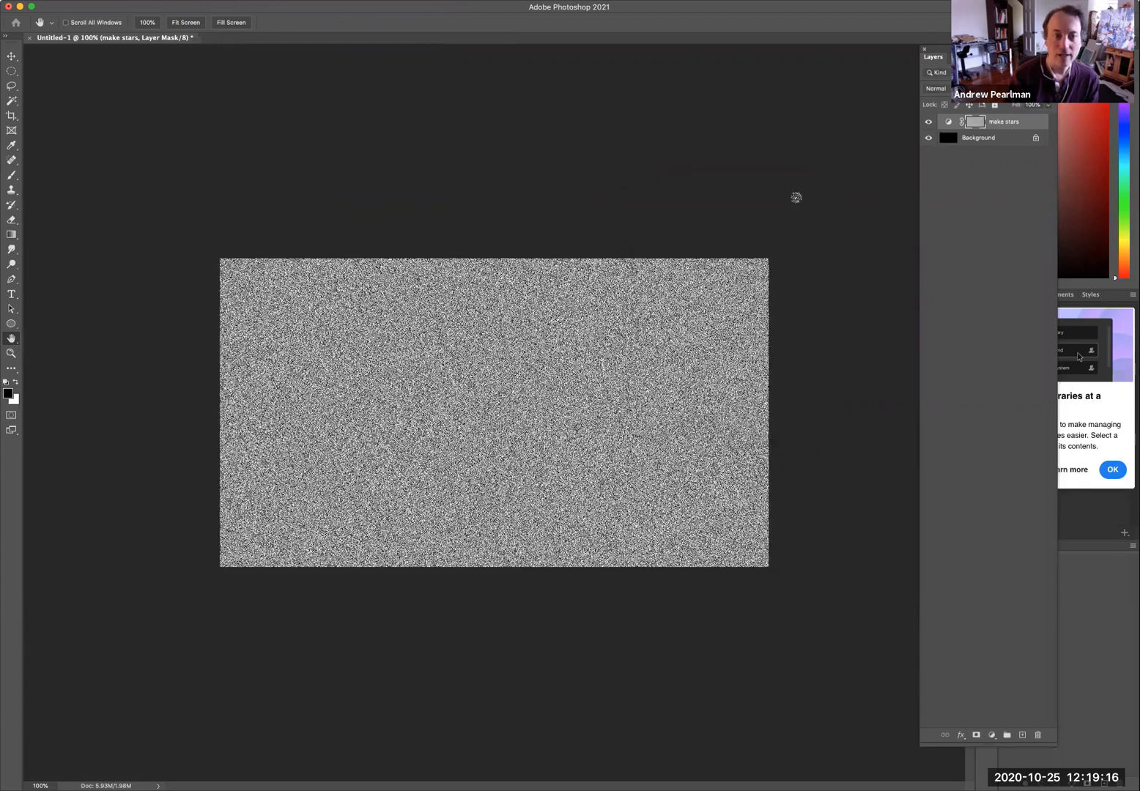
Switch to the Brush tool and apply a Gaussian Blur with a 1.0 pixel radius.
key(b)
click(274, 0)
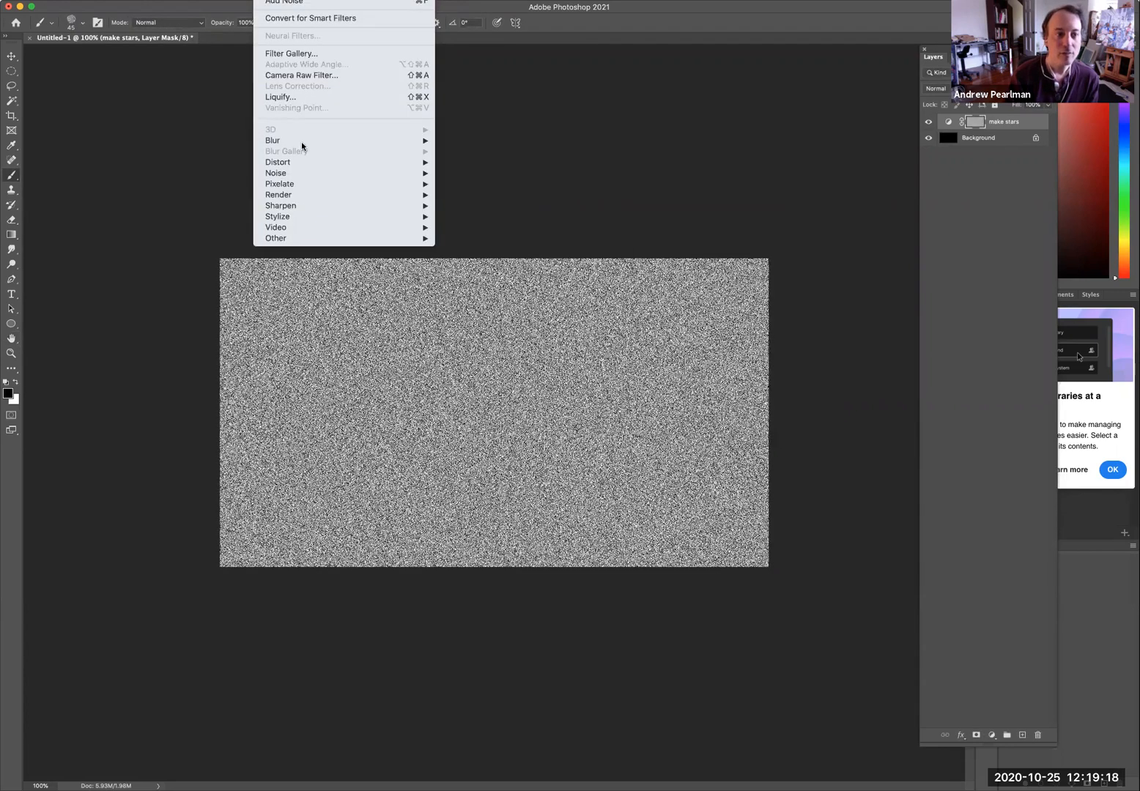
mouse_move(301, 142)
click(480, 184)
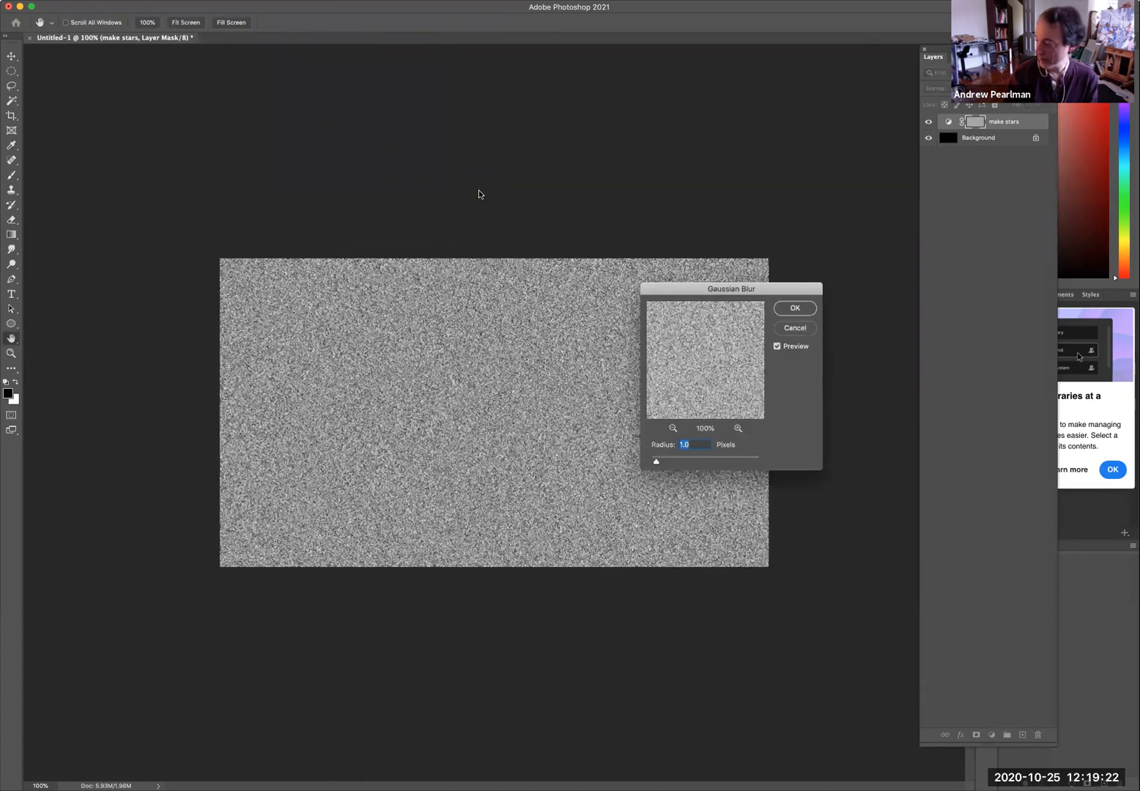
key(Return)
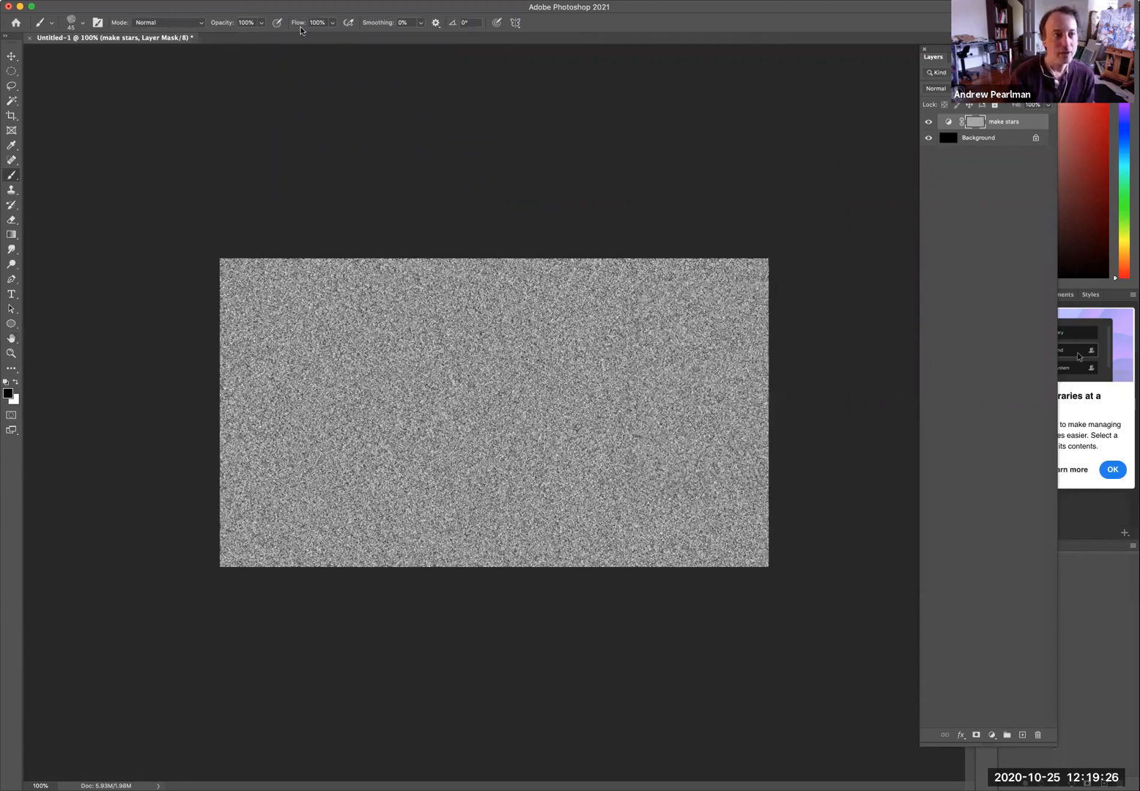
Add another Curves adjustment layer named "make stars white".
click(173, 1)
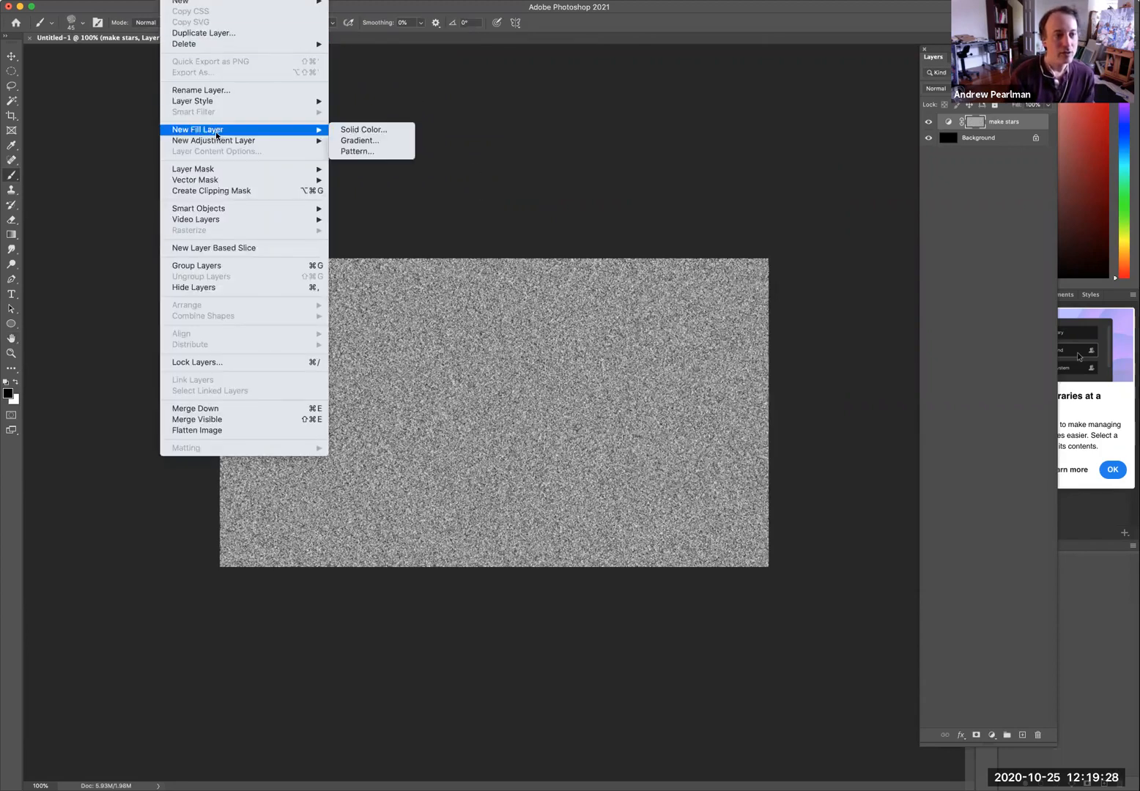
mouse_move(217, 138)
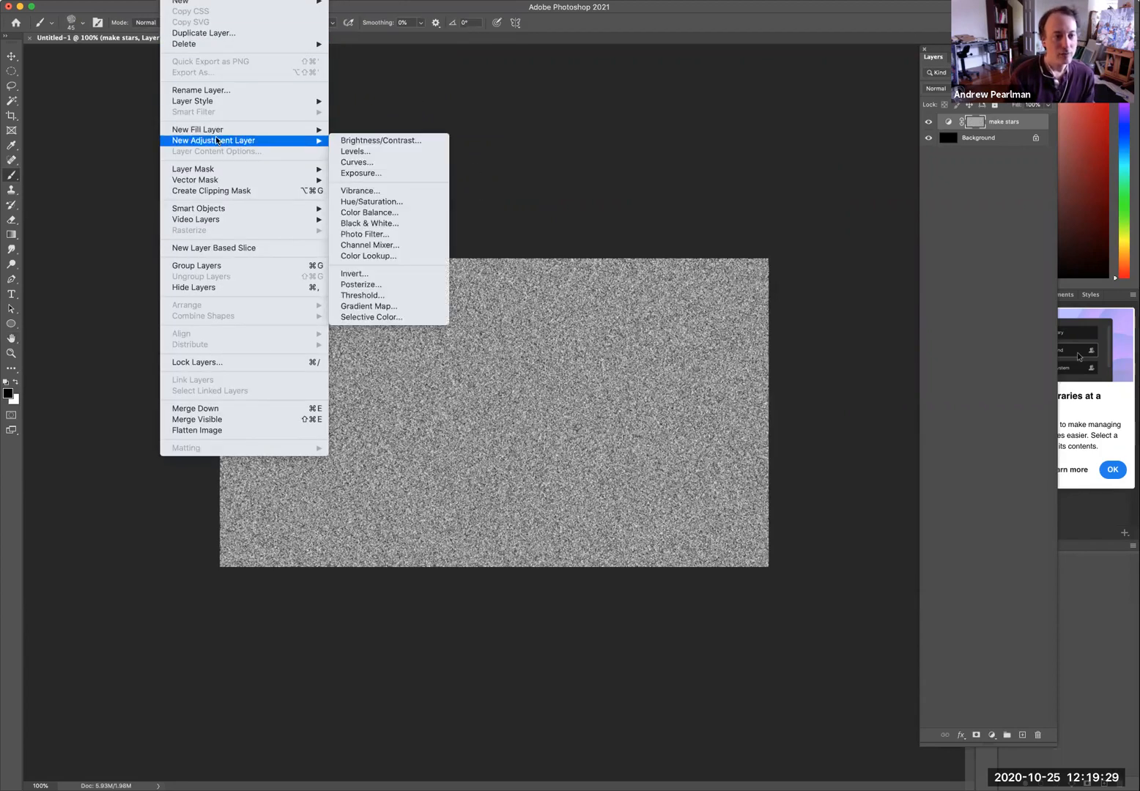
click(374, 160)
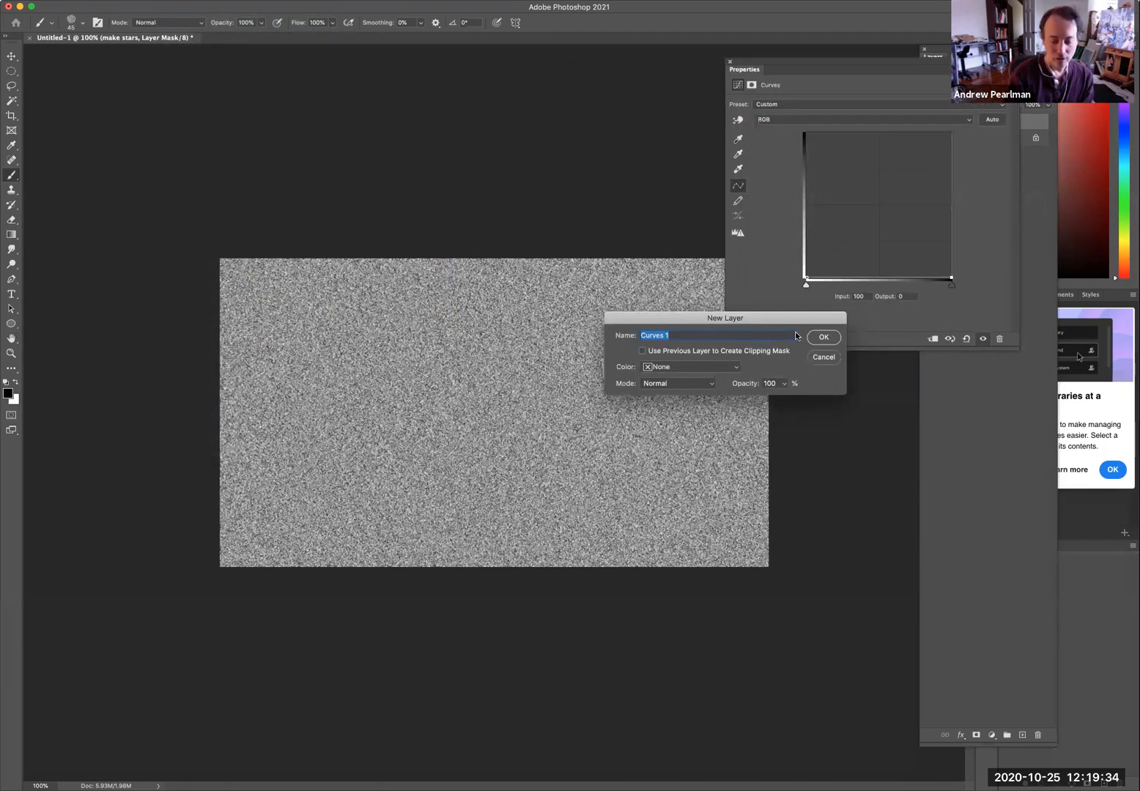
text(make stars wh)
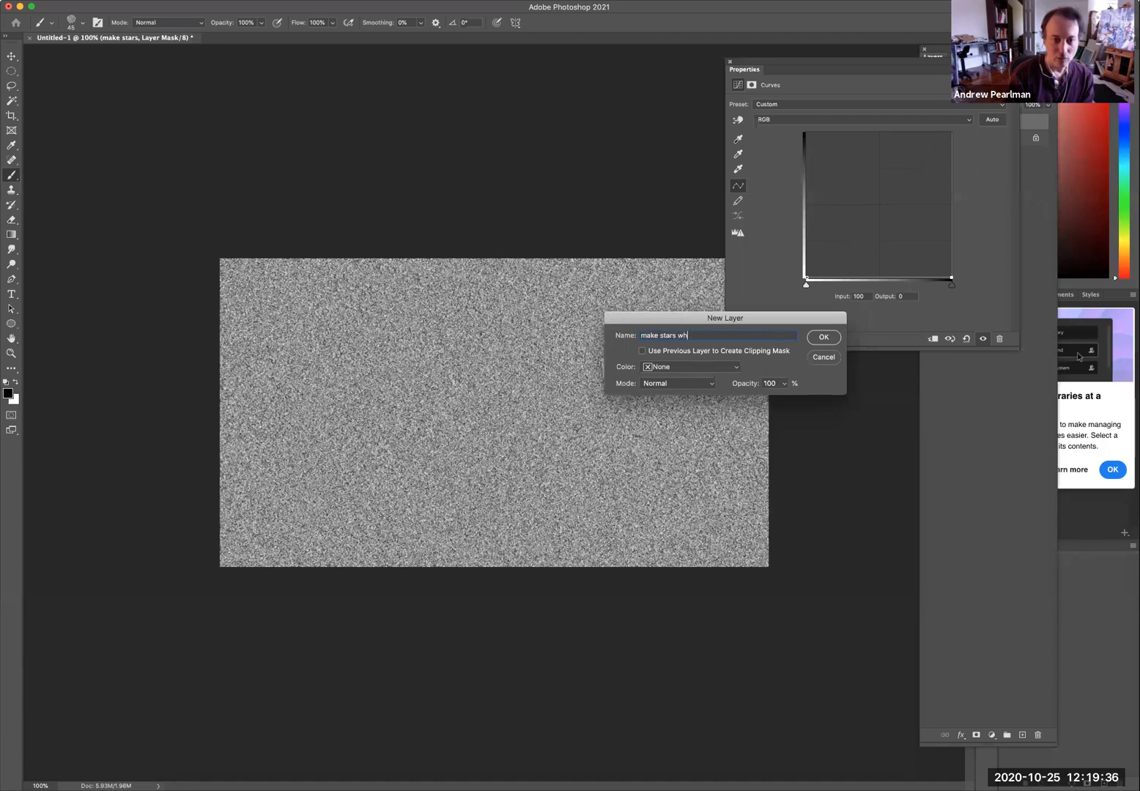
text(ite)
key(Return)
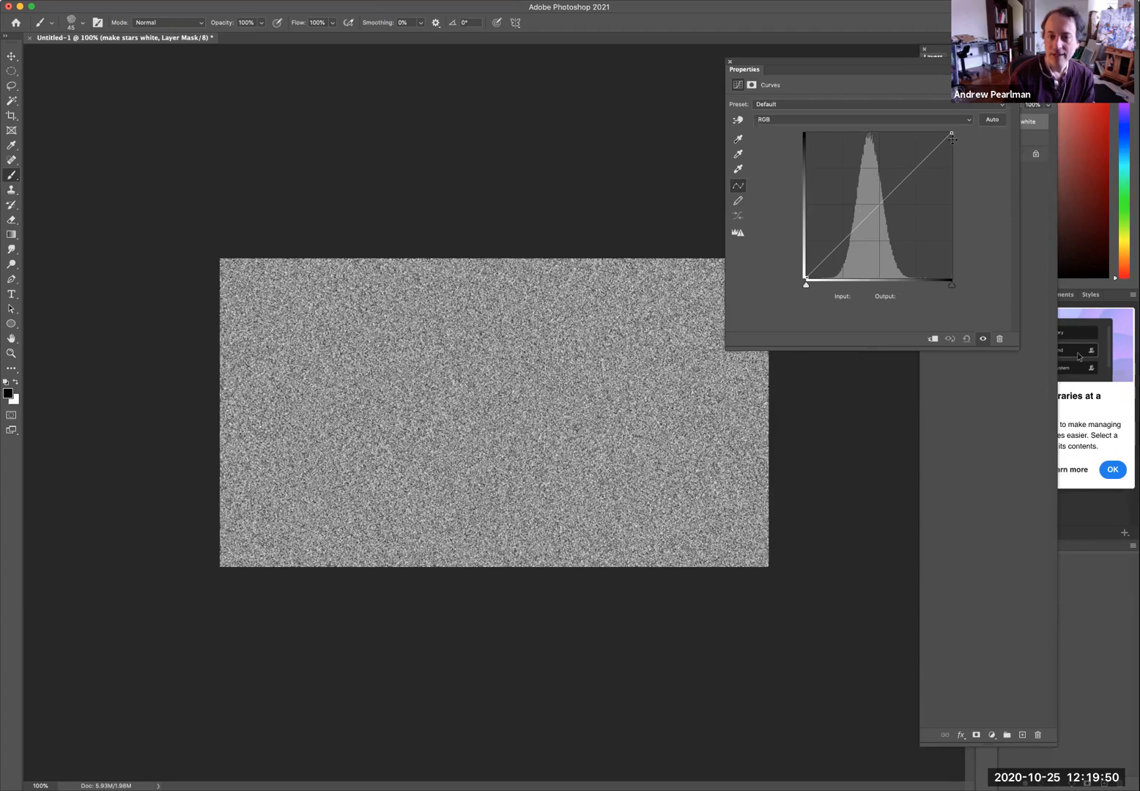
Steepen the curve by dragging the white point far left and nudging the black point slightly right.
drag(951, 139, 860, 133)
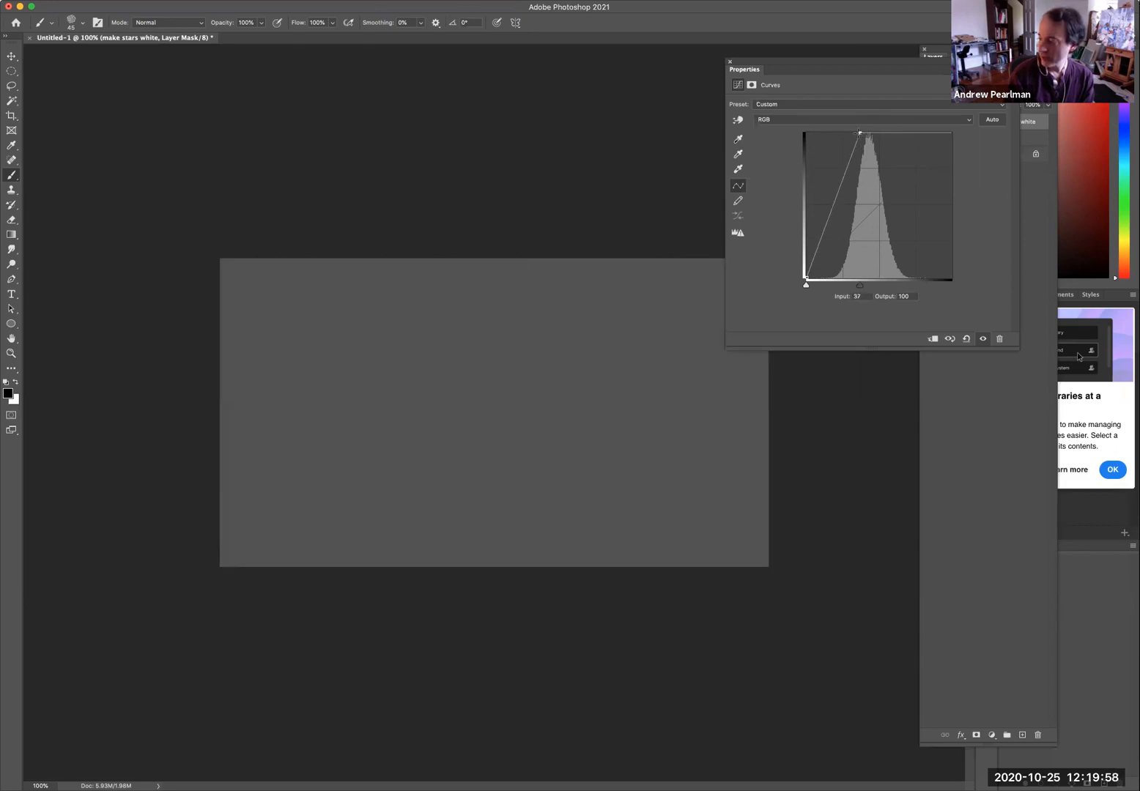
drag(859, 134, 857, 133)
click(807, 279)
drag(806, 279, 813, 279)
drag(857, 134, 844, 129)
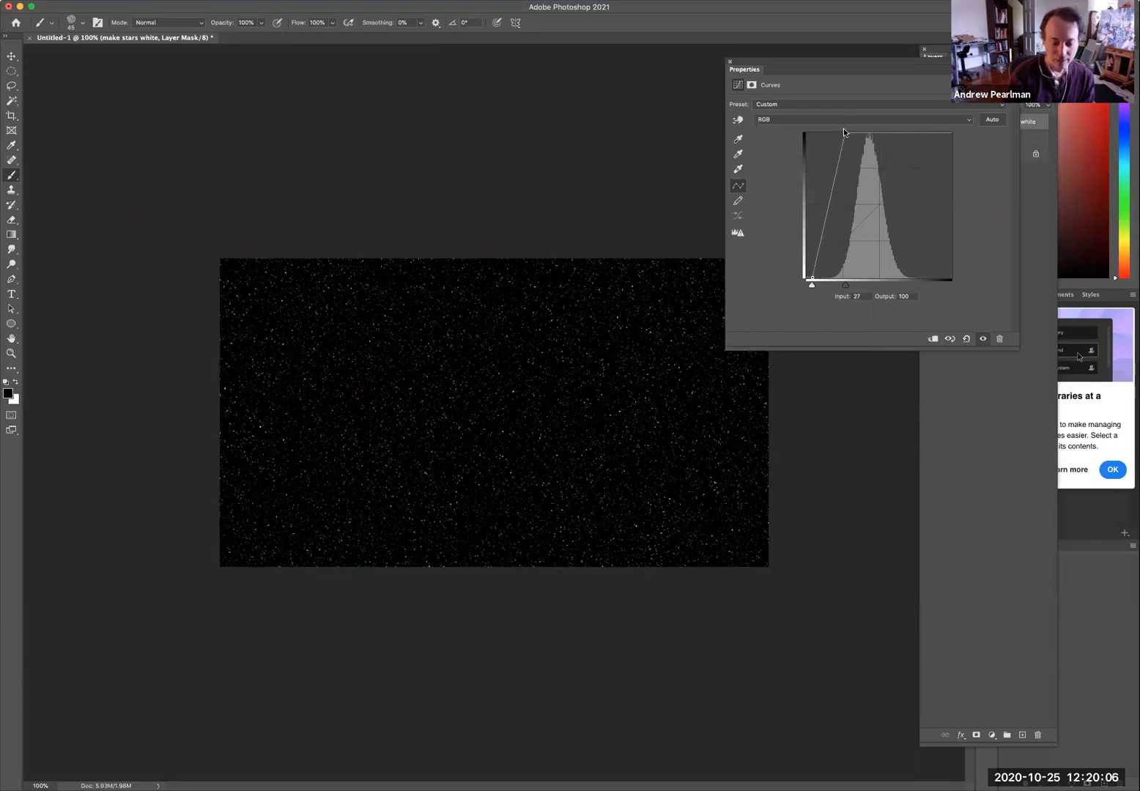
Toggle proof colors, set the curve's white point to input 25, and close the Properties panel.
key(super+y)
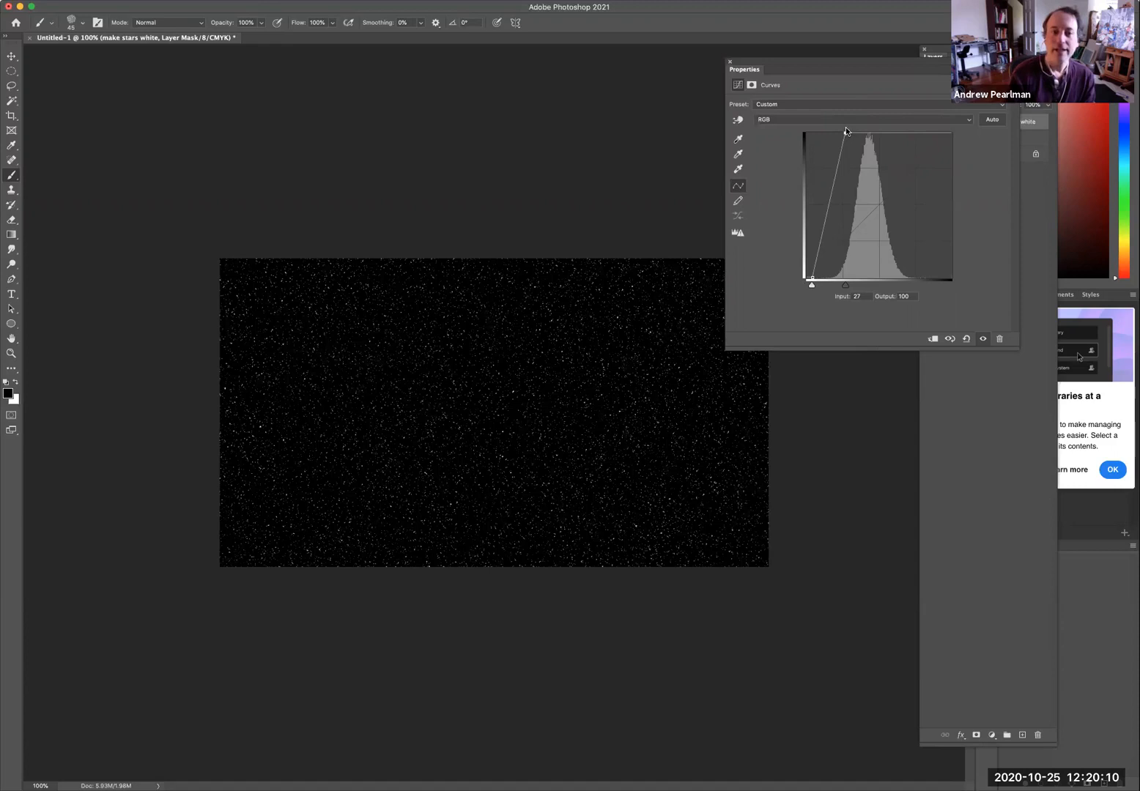
drag(845, 128, 842, 132)
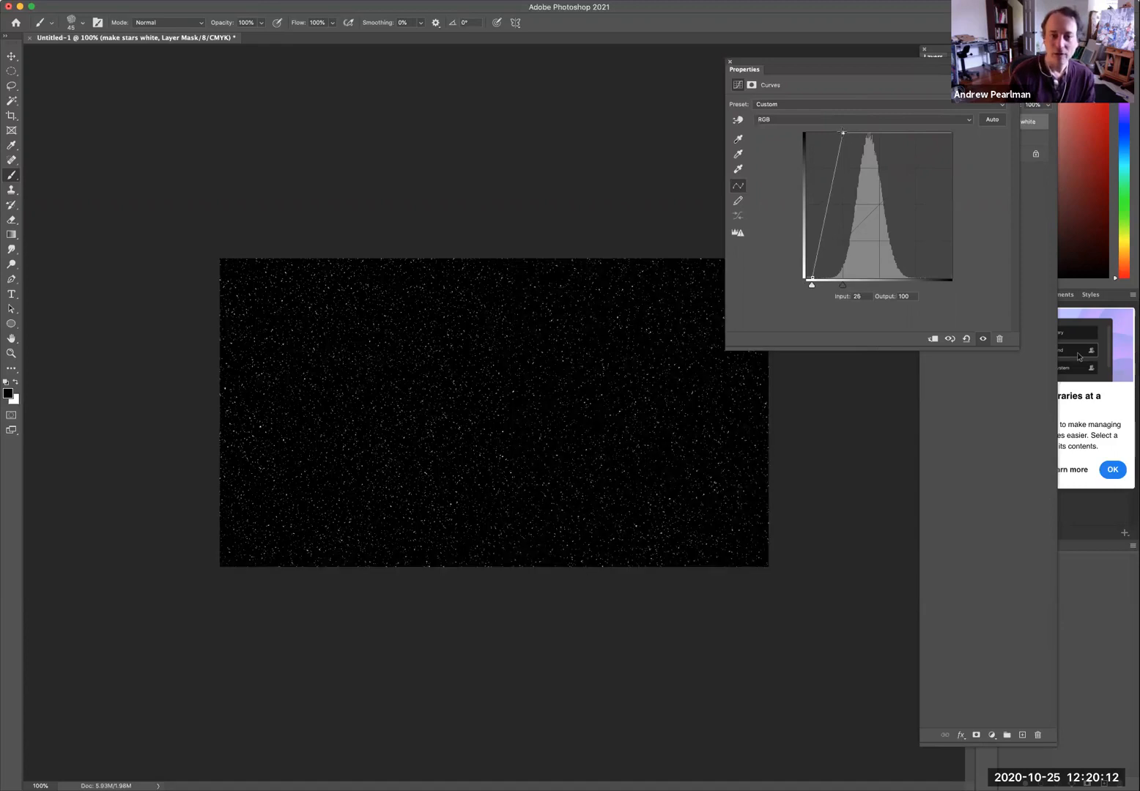
click(730, 62)
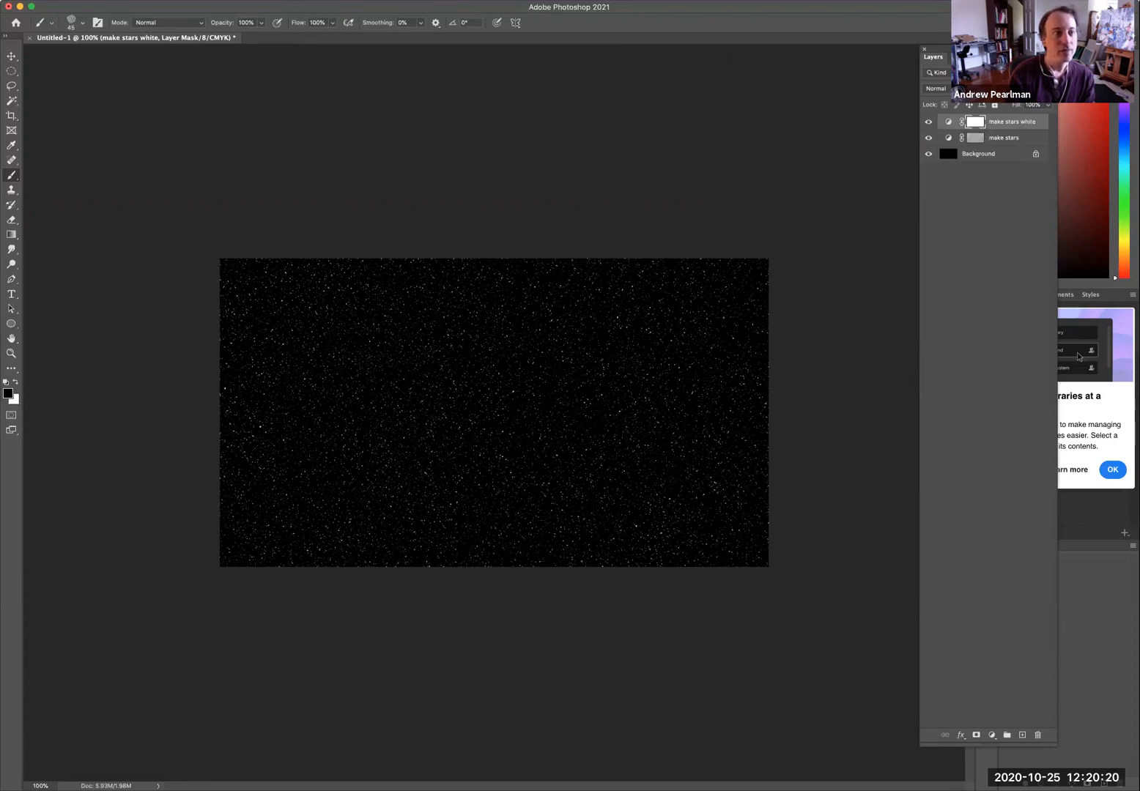
Create a new layer named "nebula".
click(173, 0)
mouse_move(288, 4)
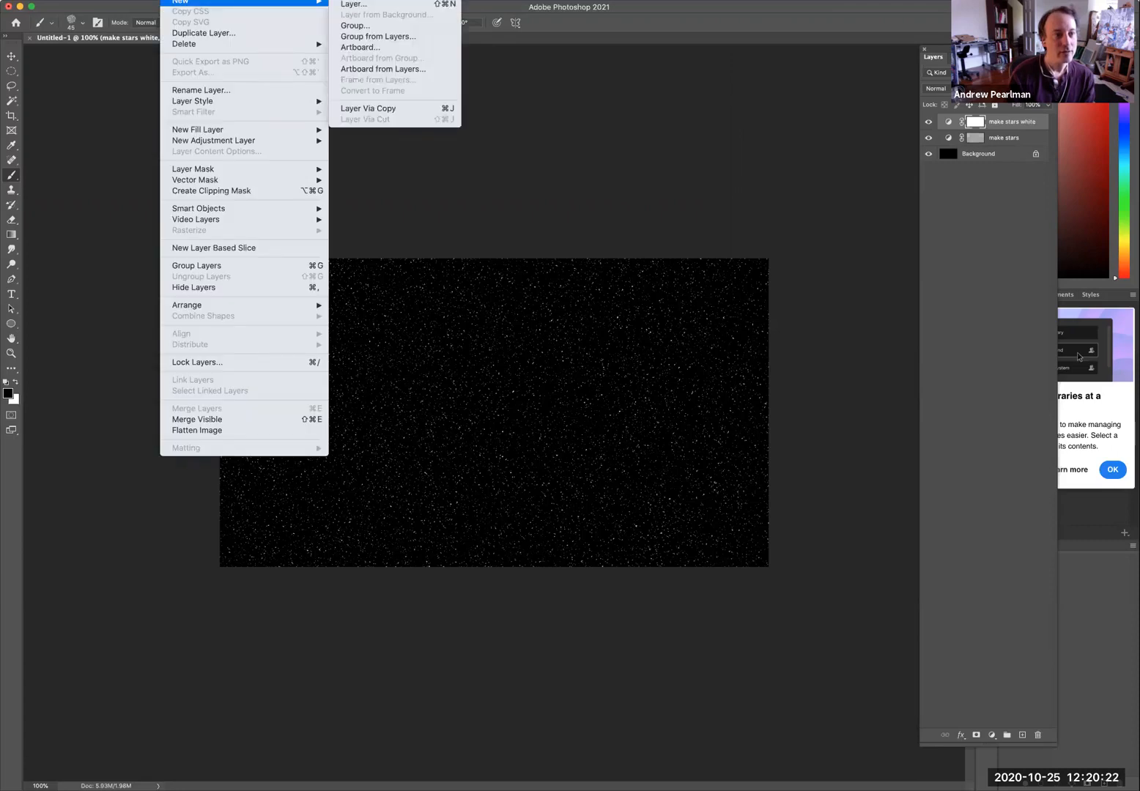
click(373, 5)
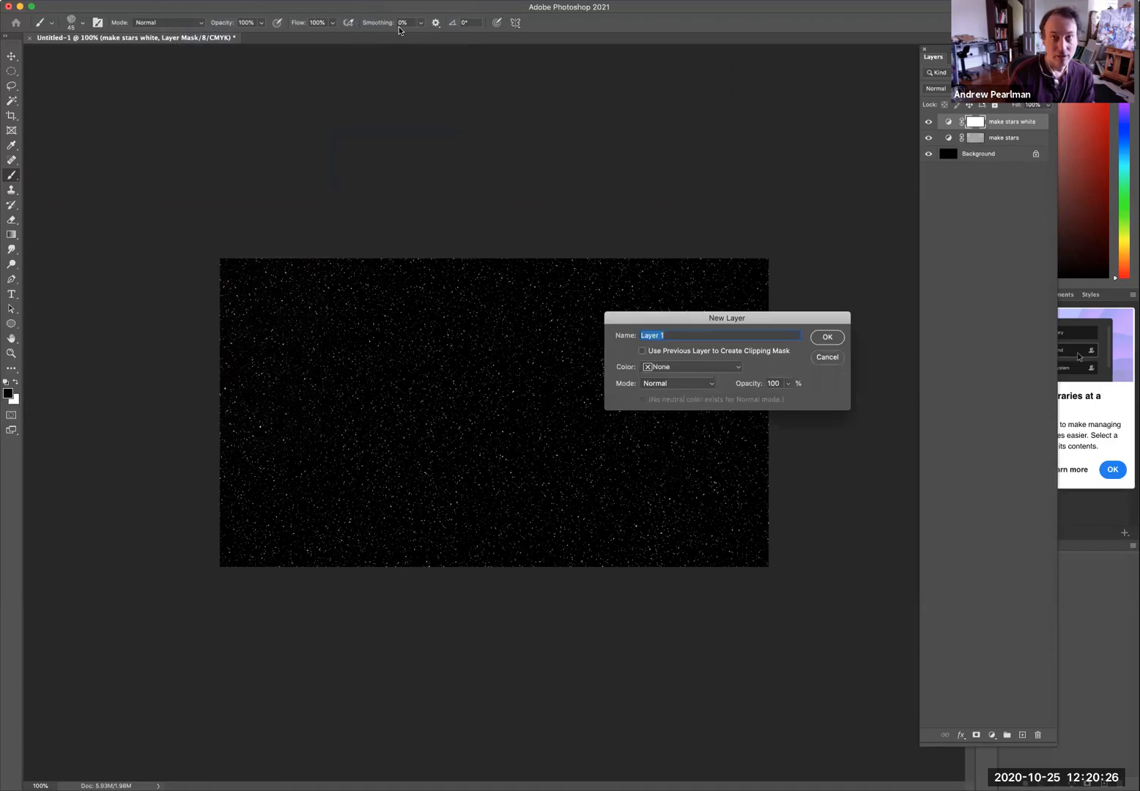
text(nebula)
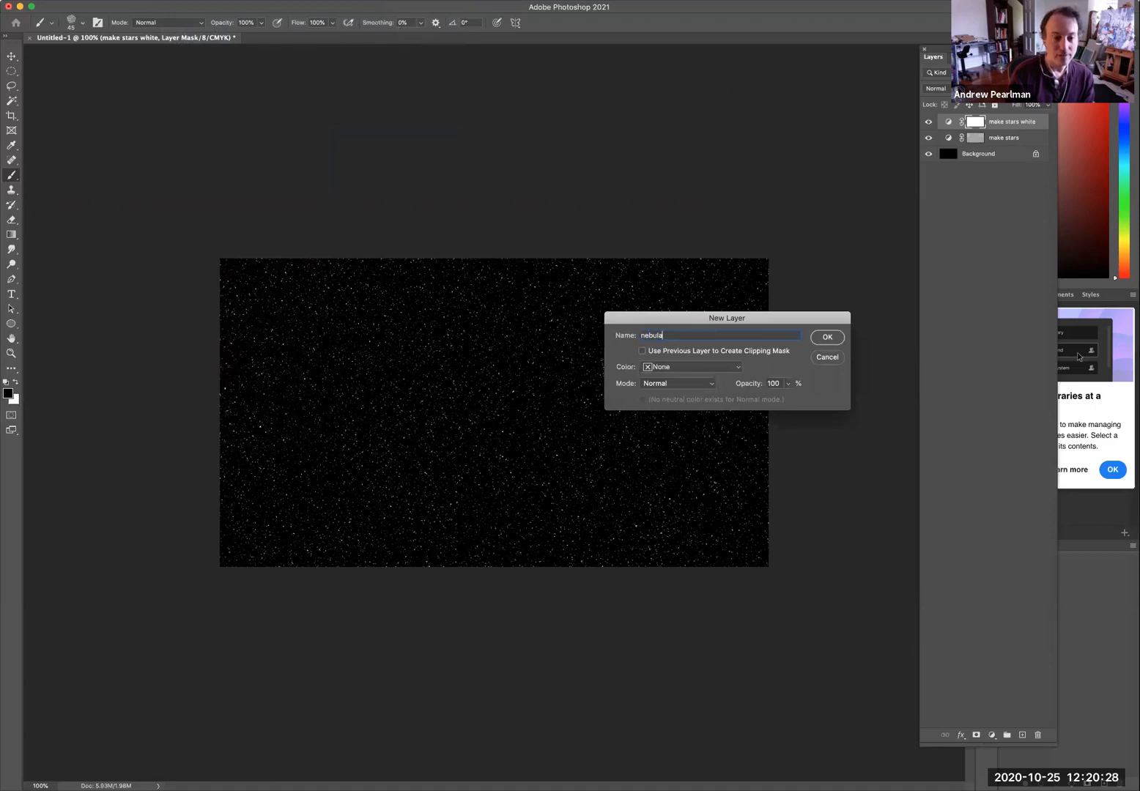
key(Return)
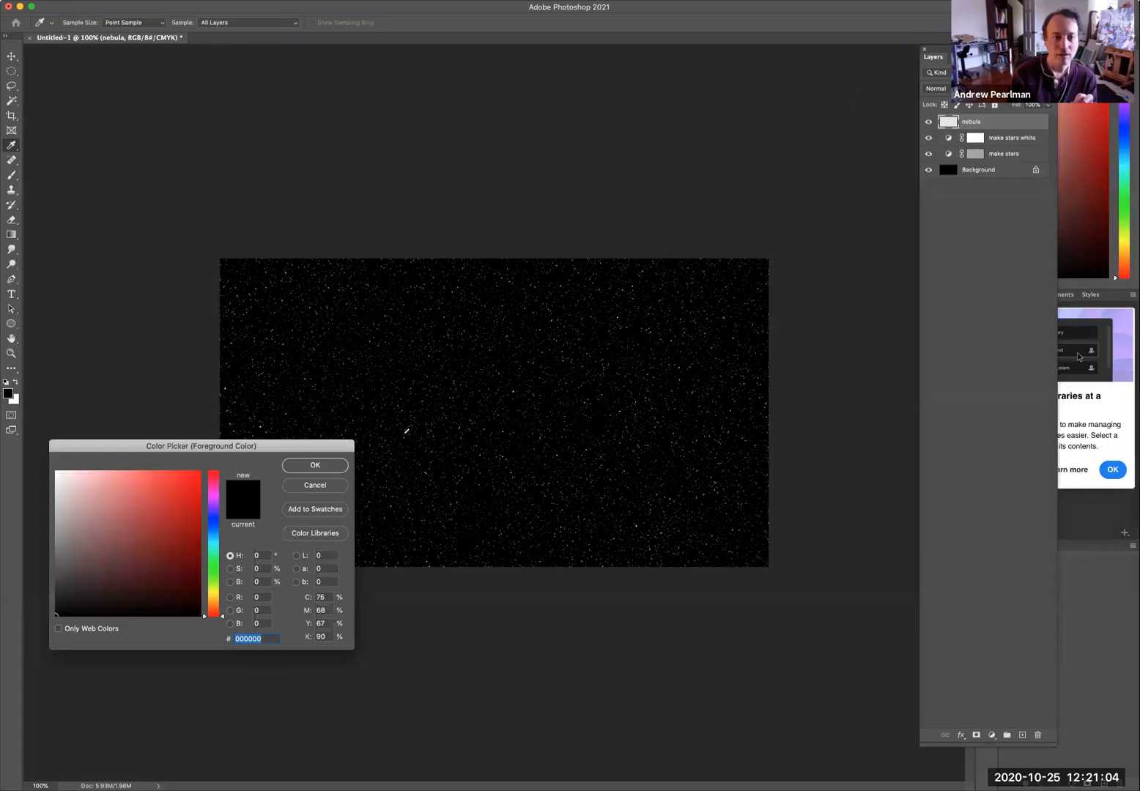
Set the foreground color to dark blue #15316f.
click(212, 571)
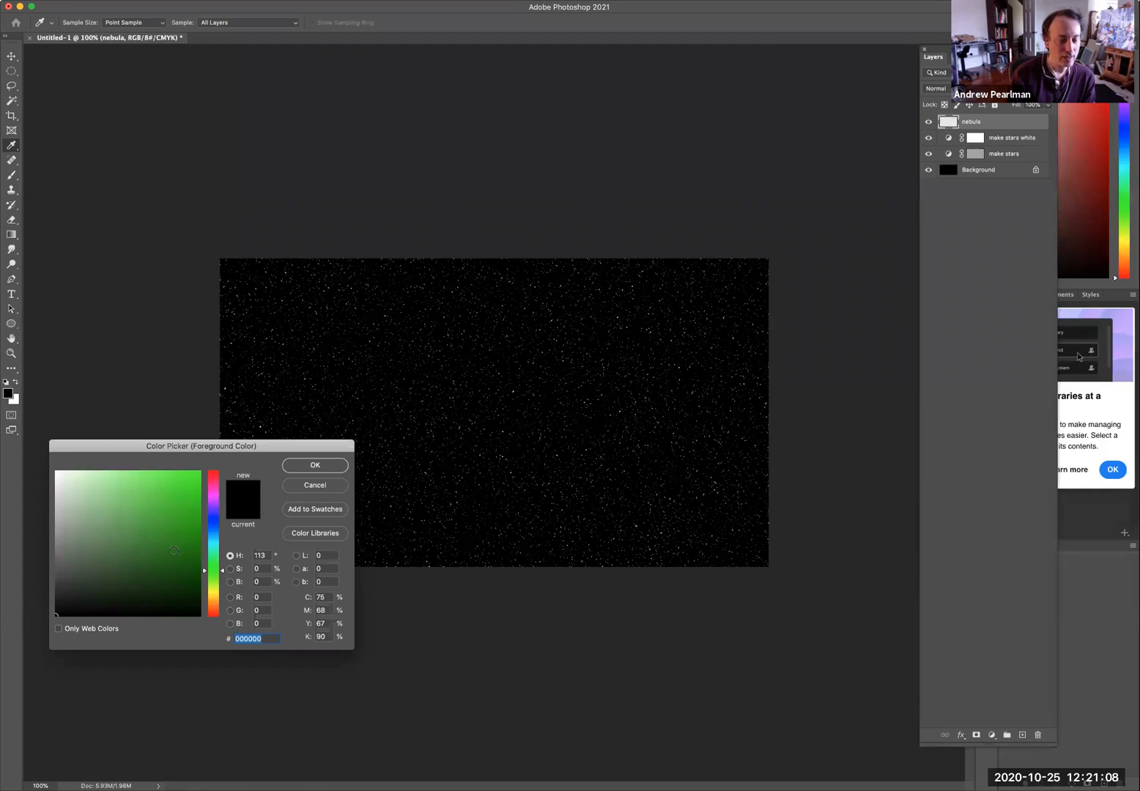
drag(215, 534, 215, 526)
click(173, 553)
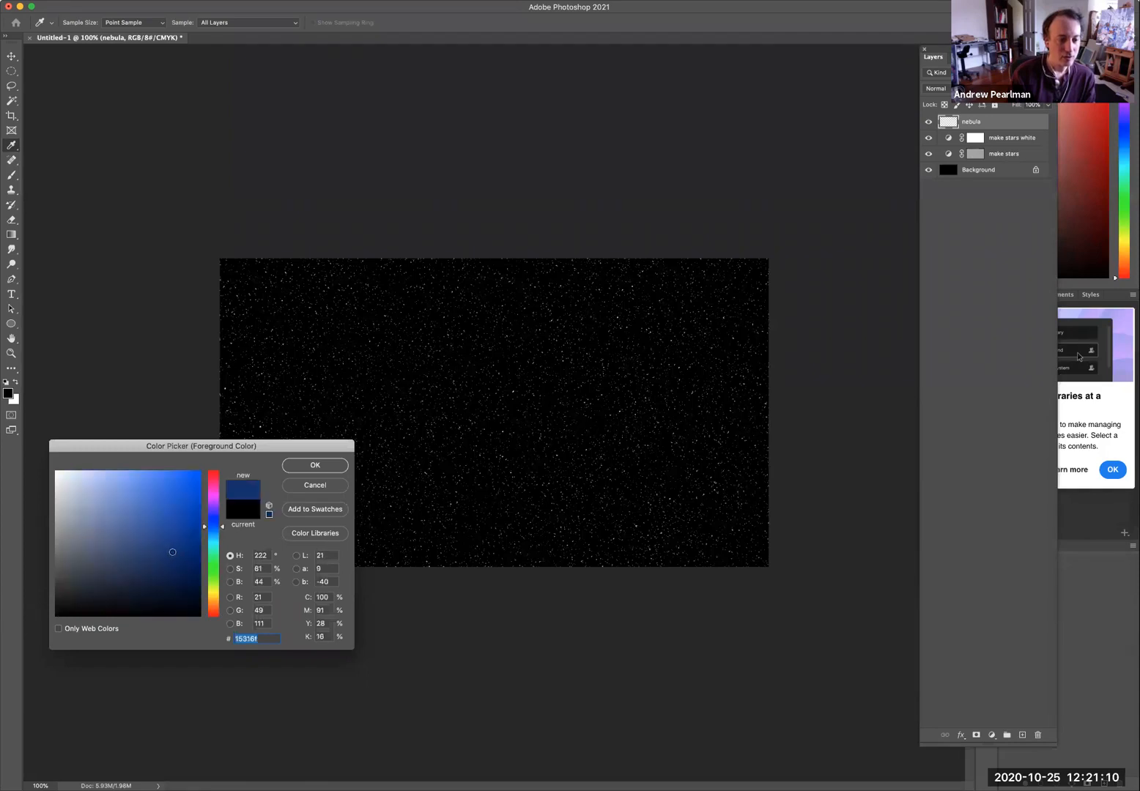
click(308, 467)
Switch to the Brush tool and set the background color to brown #815510.
key(b)
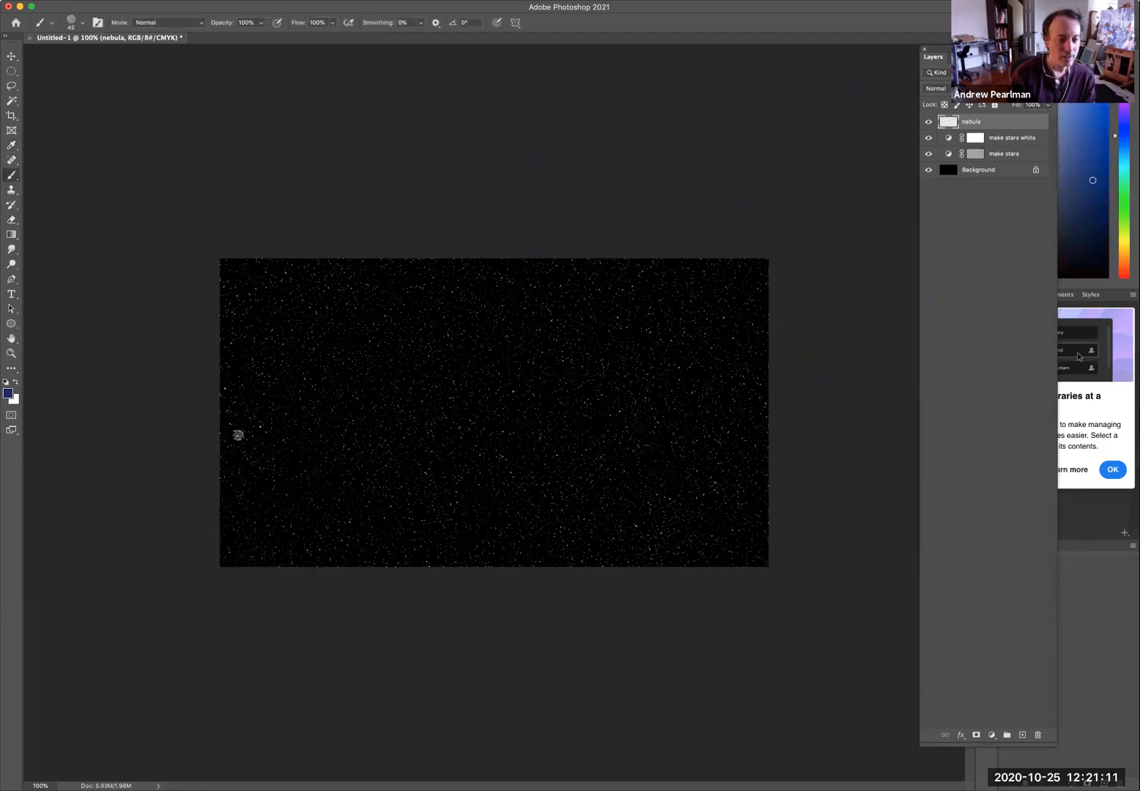
click(15, 400)
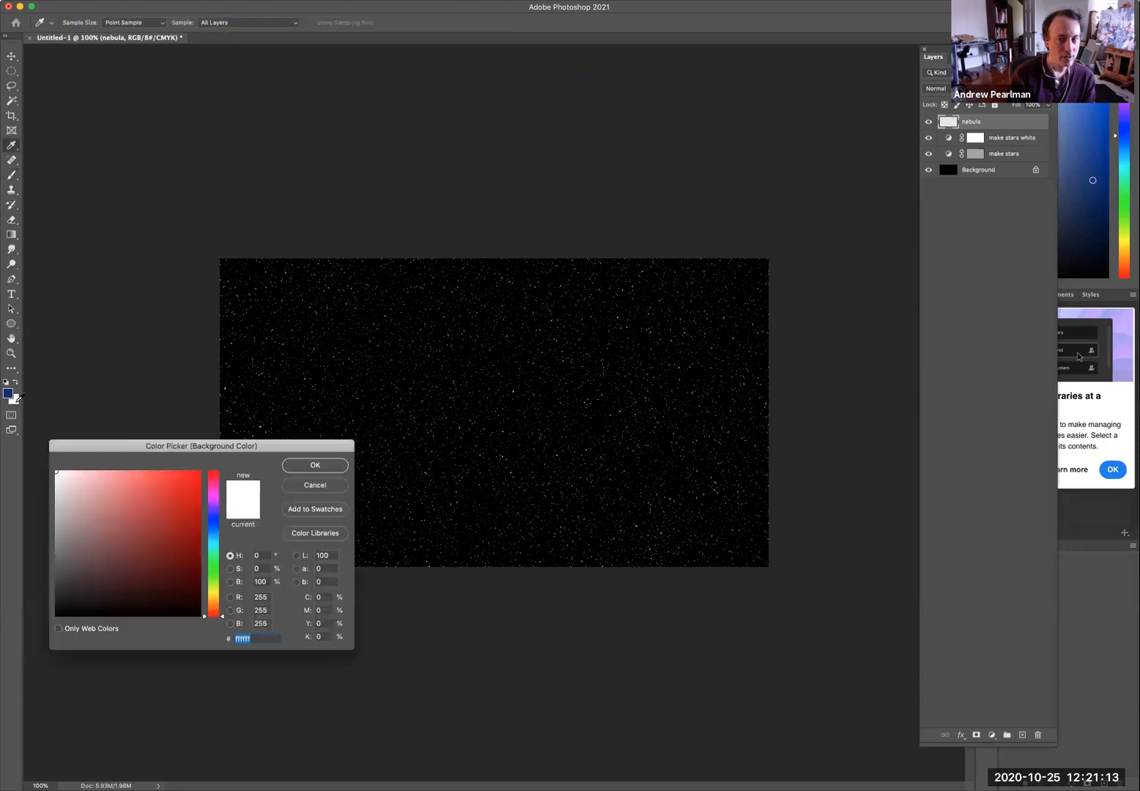
click(213, 601)
click(183, 542)
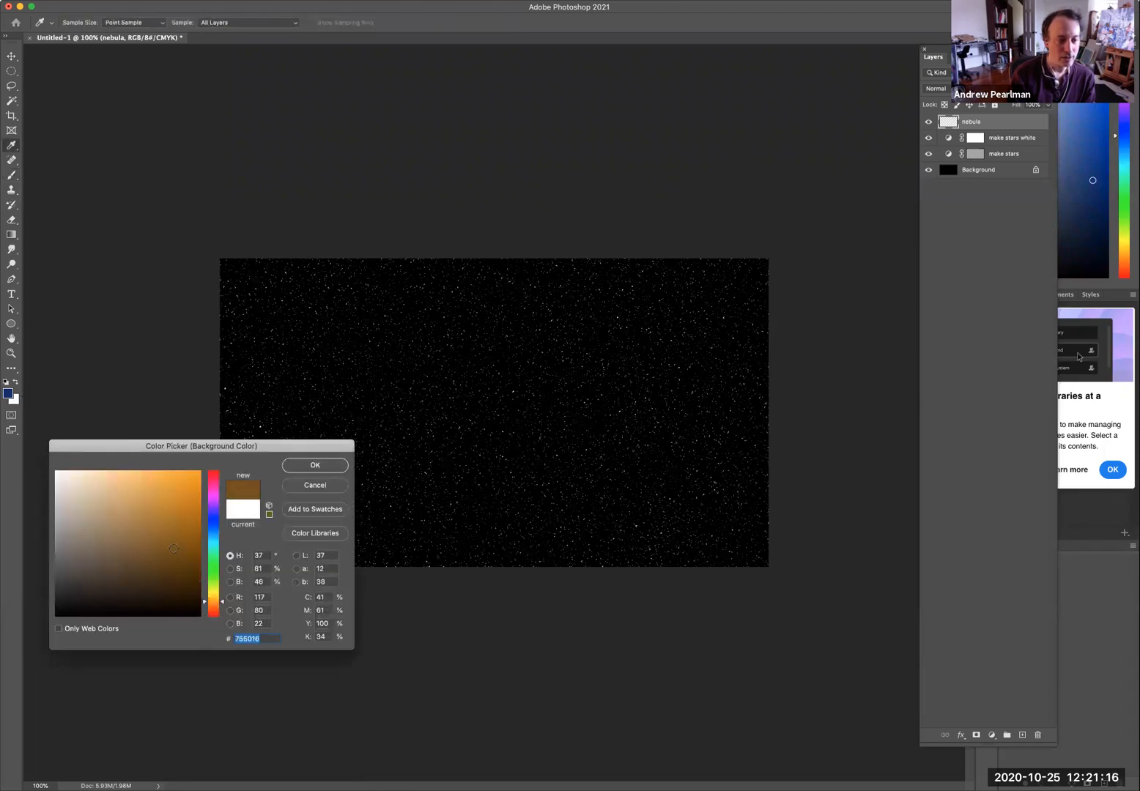
click(309, 465)
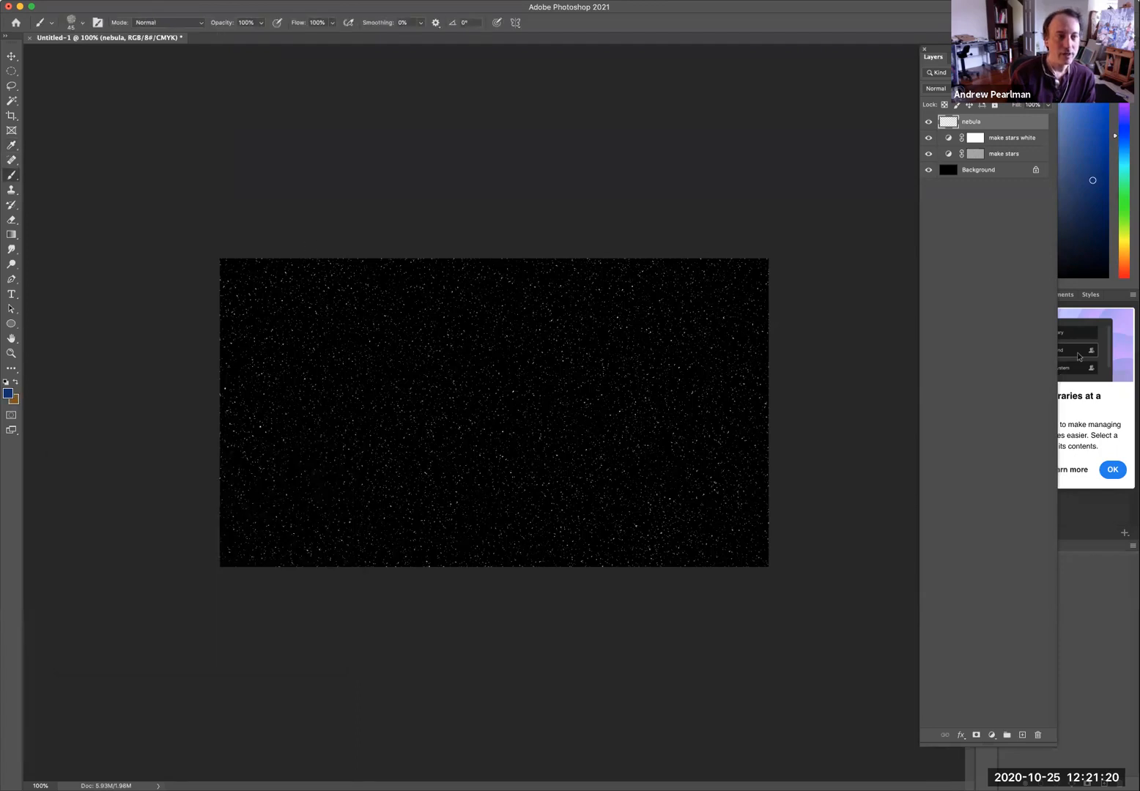
Render Clouds on the nebula layer using the blue and brown colors.
click(273, 0)
mouse_move(315, 198)
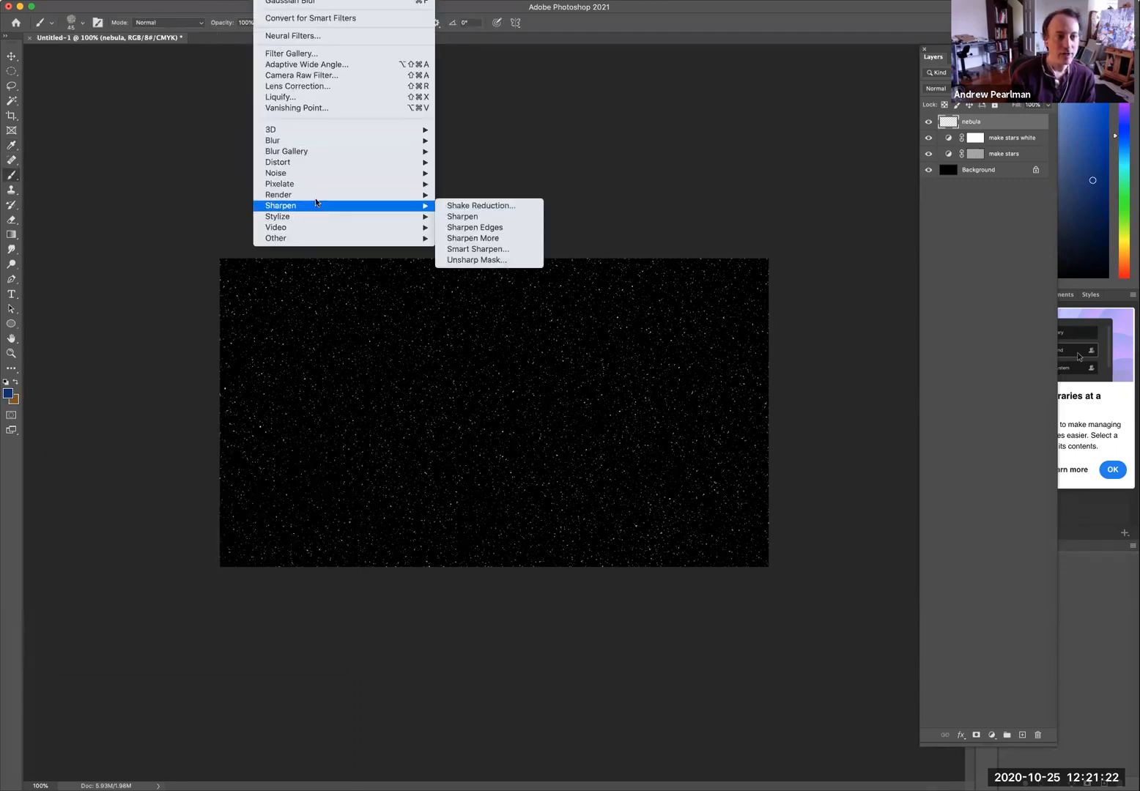
click(472, 236)
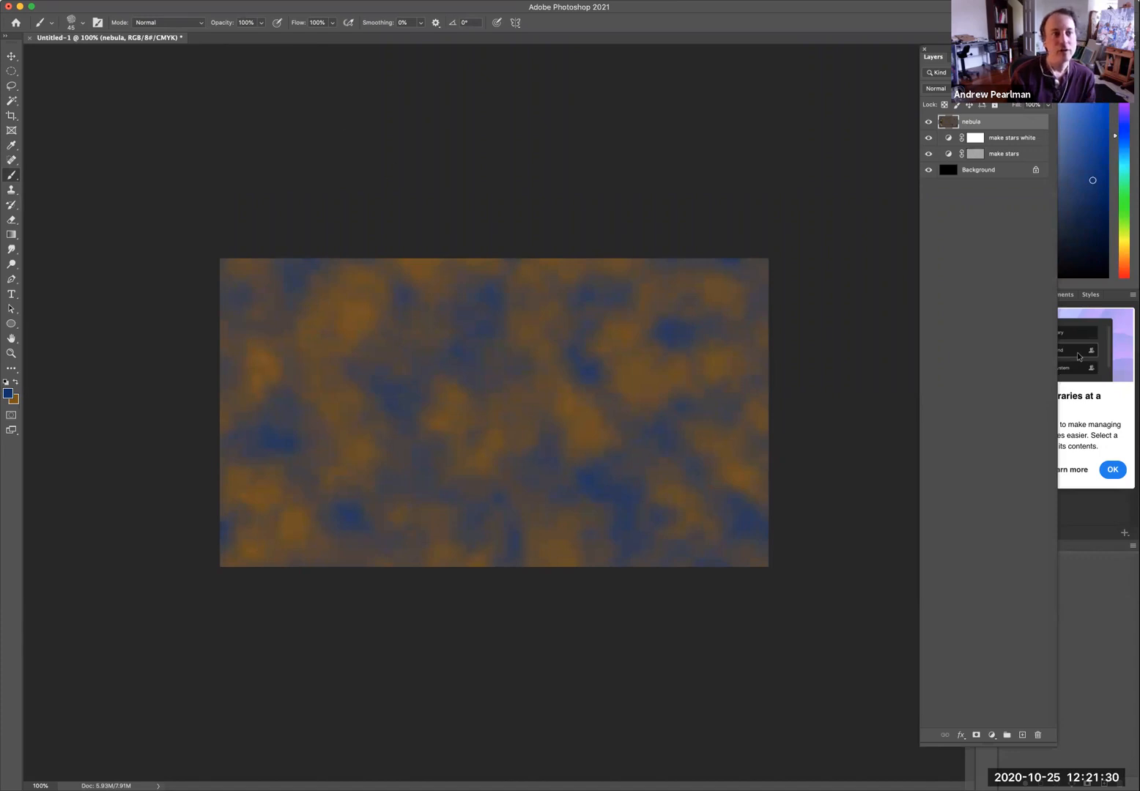
Add a Reveal All layer mask to the nebula layer.
click(175, 0)
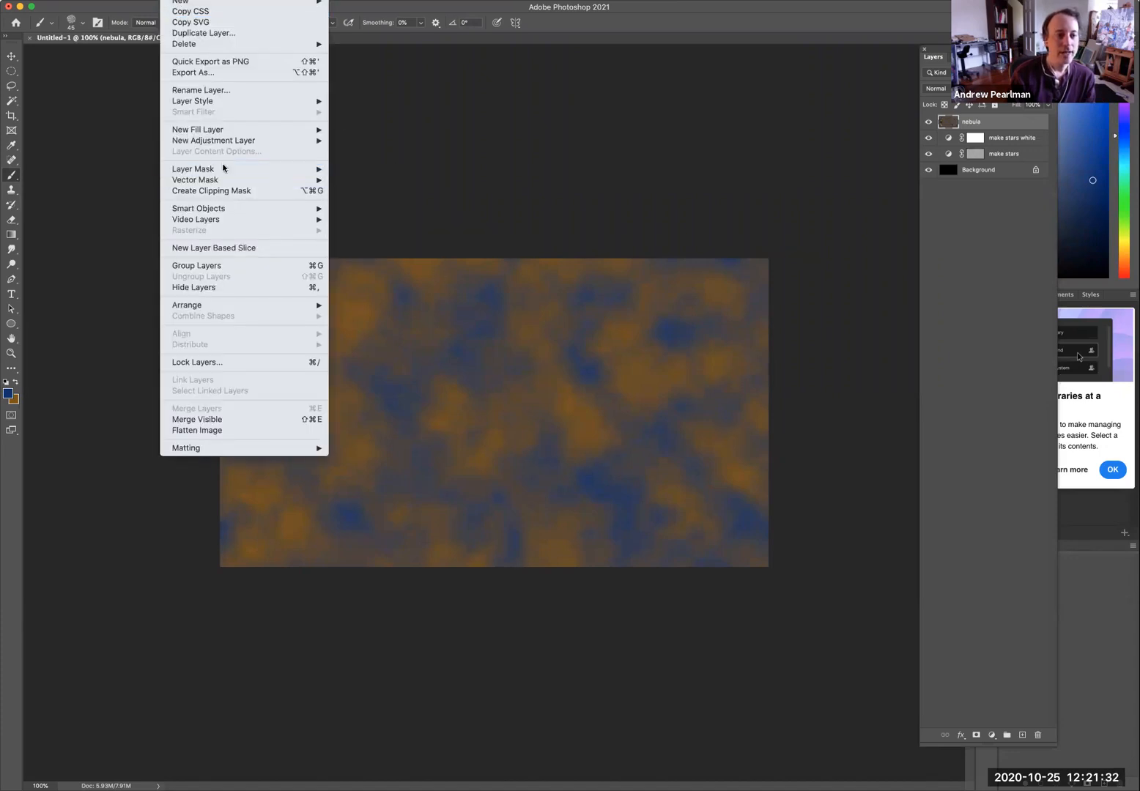
mouse_move(223, 168)
click(374, 167)
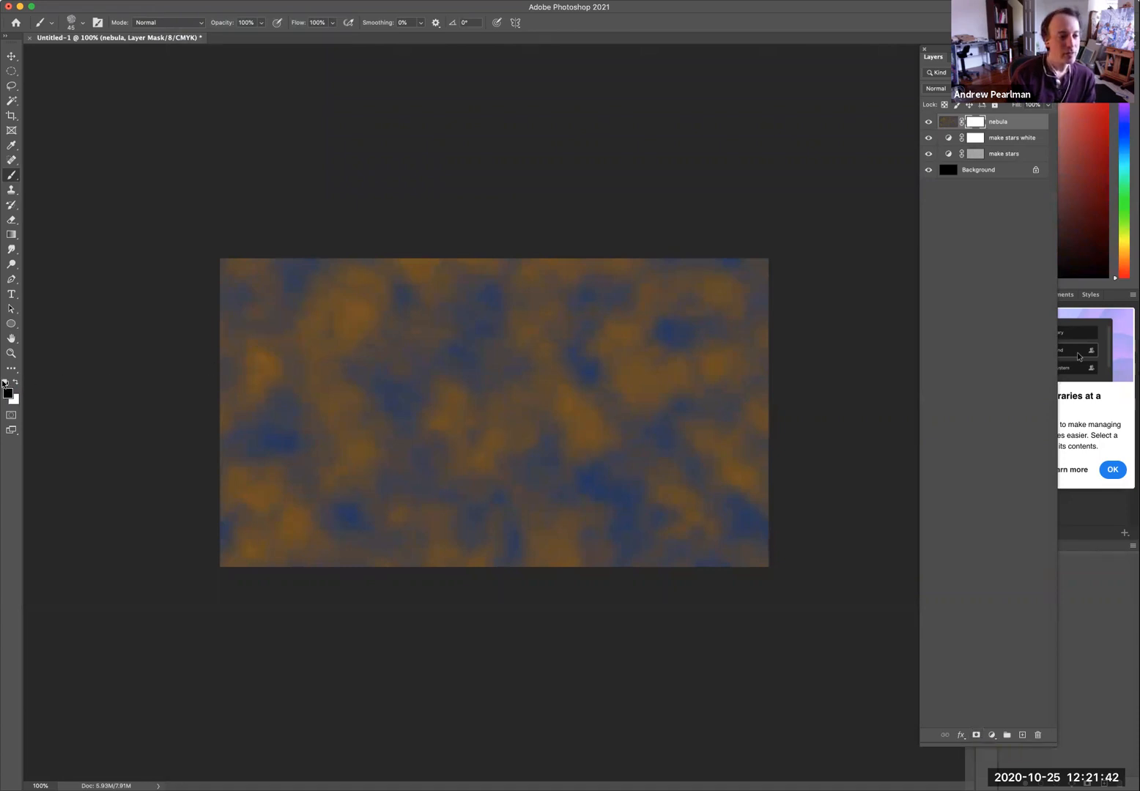
Swap foreground and background colors and render Clouds into the nebula layer mask.
key(x)
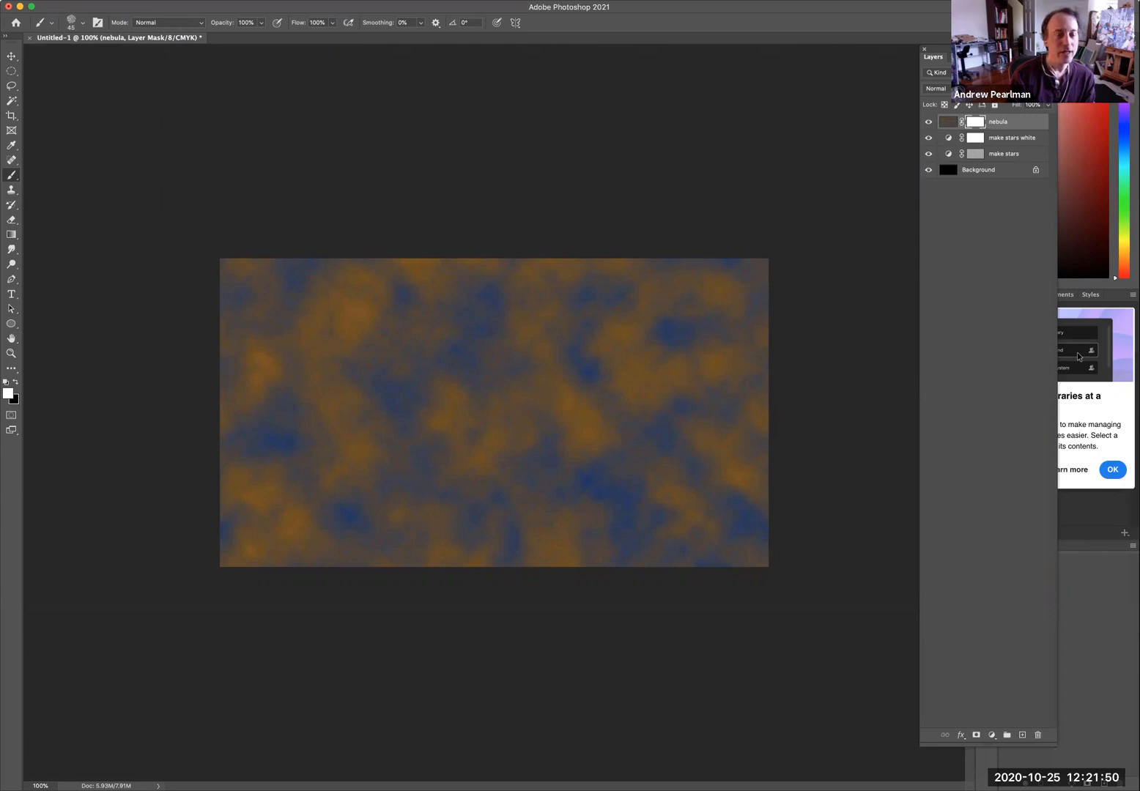
click(268, 1)
mouse_move(297, 195)
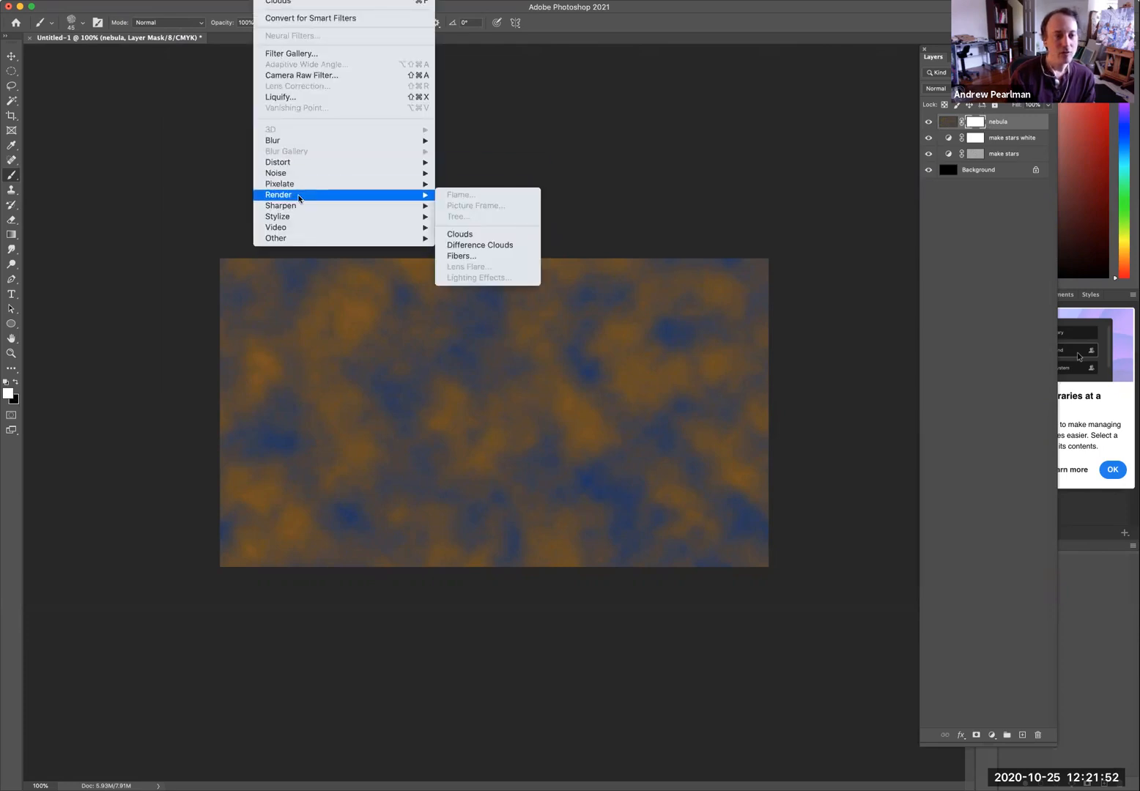
click(460, 233)
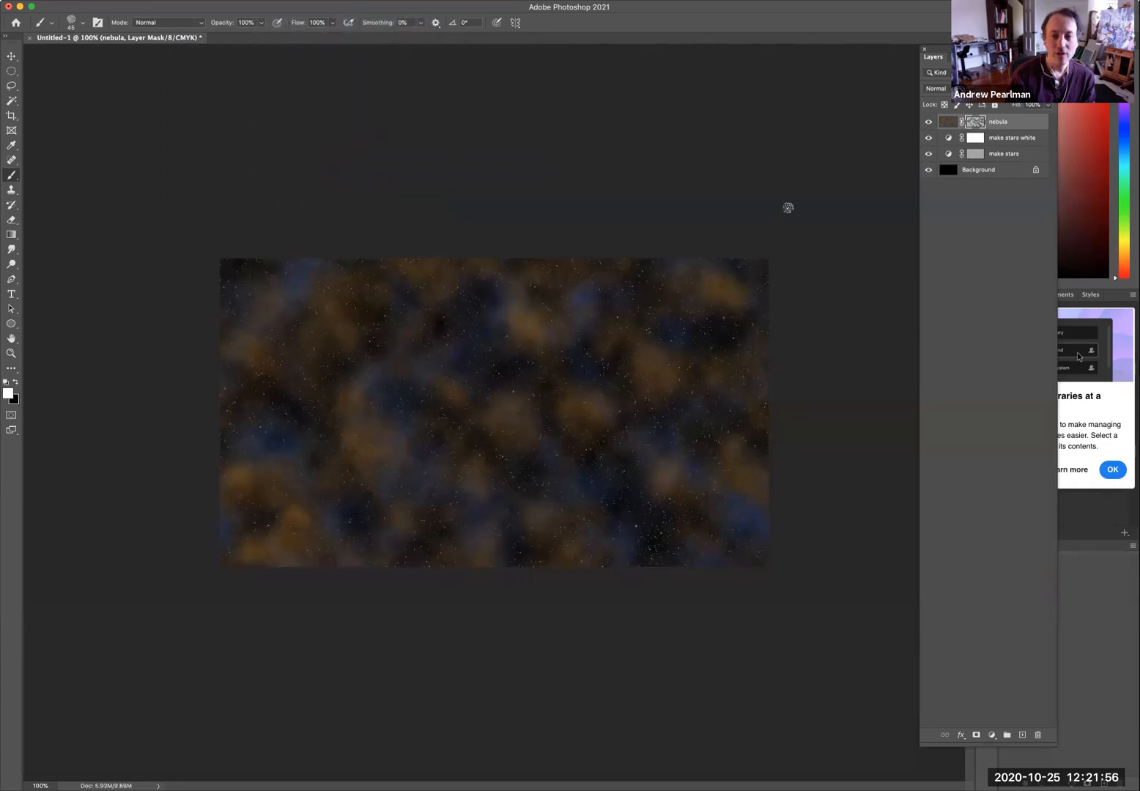
Target the nebula layer's pixels and set the brush to 50% opacity and 30 px size.
click(943, 123)
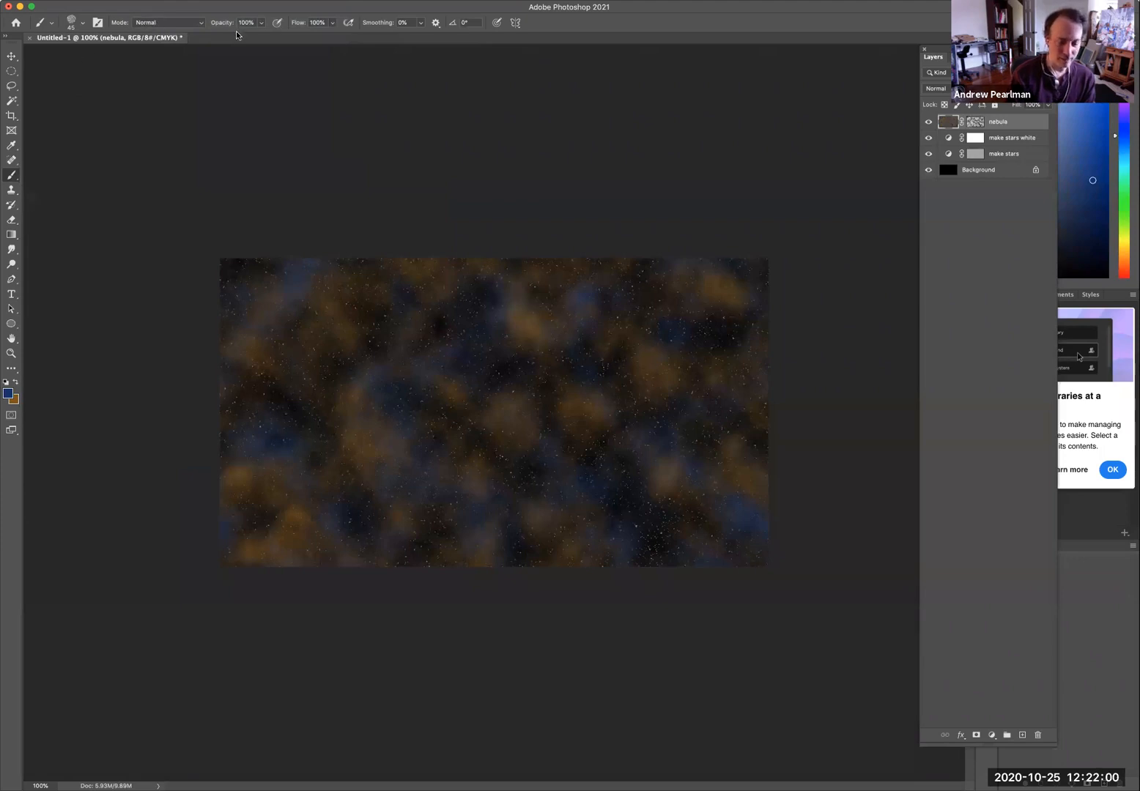
key(5)
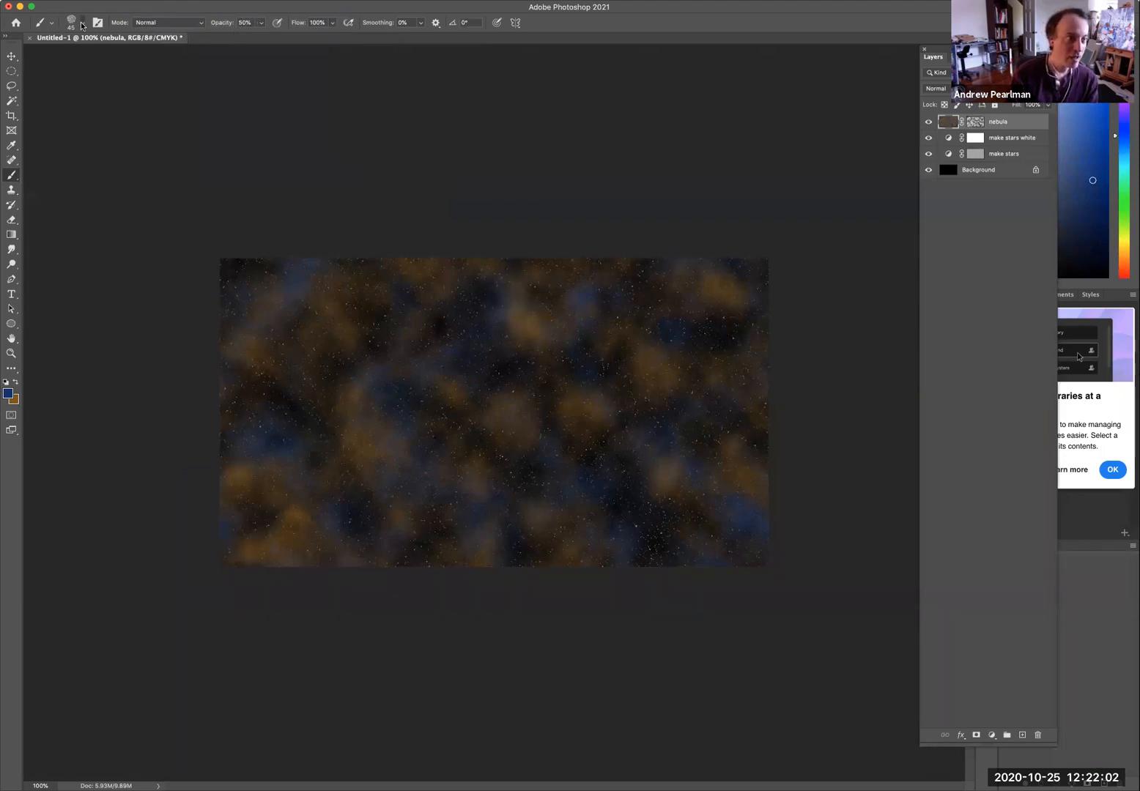
click(81, 24)
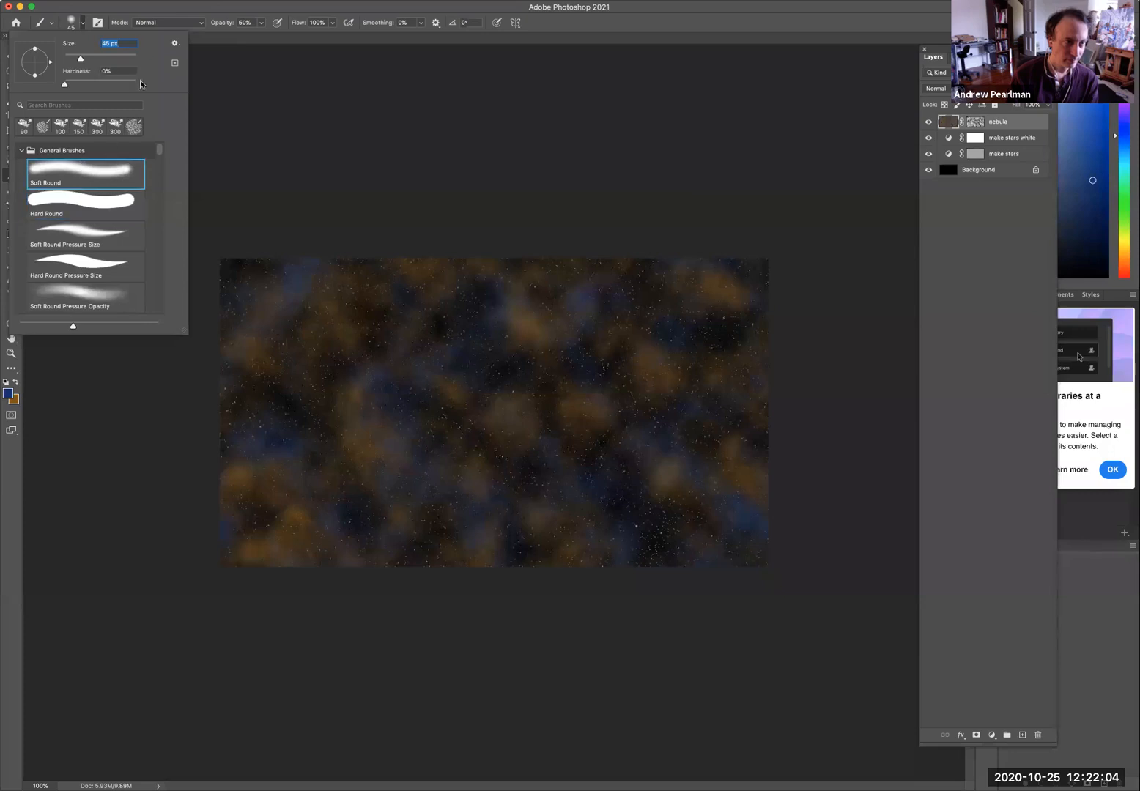
click(213, 9)
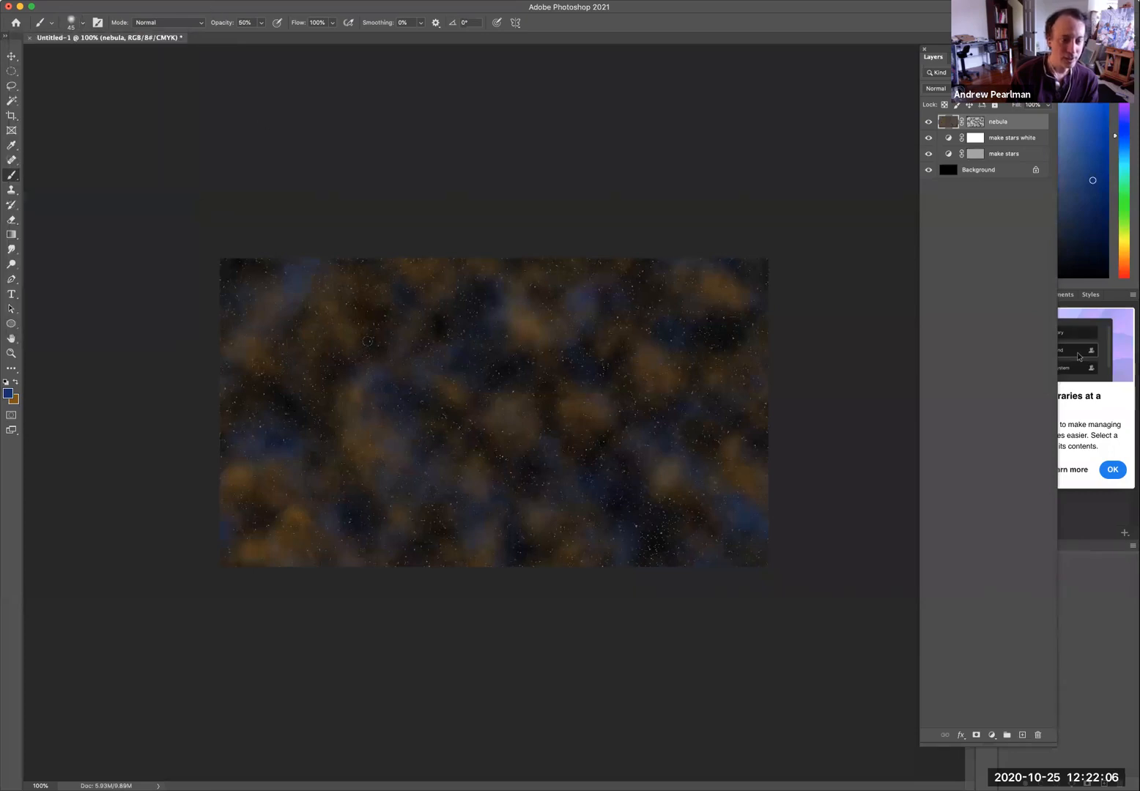
Set the foreground color to yellow #959012 and enlarge the brush to 150 px.
click(8, 393)
click(209, 590)
click(185, 510)
click(317, 466)
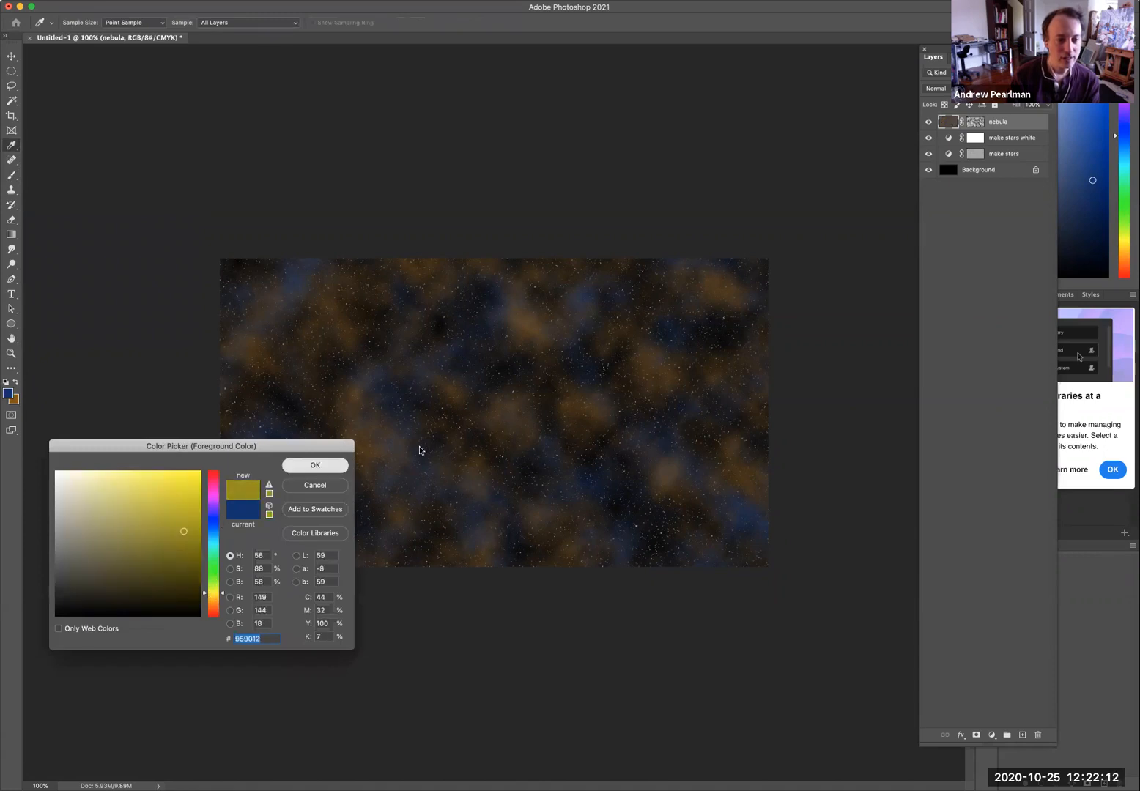
key(bracketleft)
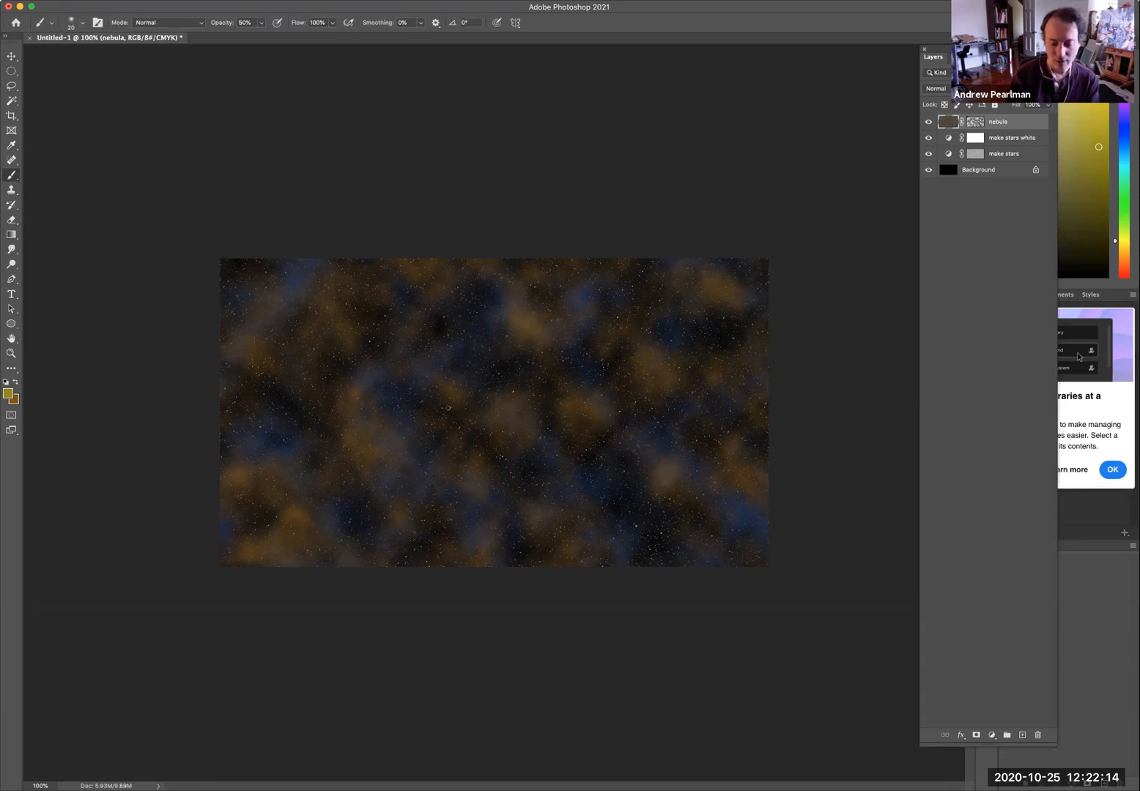
key(bracketright)
key(bracketright)
key(bracketright)
key(bracketright)
key(bracketright)
key(bracketright)
key(bracketright)
key(bracketright)
key(bracketright)
key(bracketright)
key(bracketright)
key(bracketright)
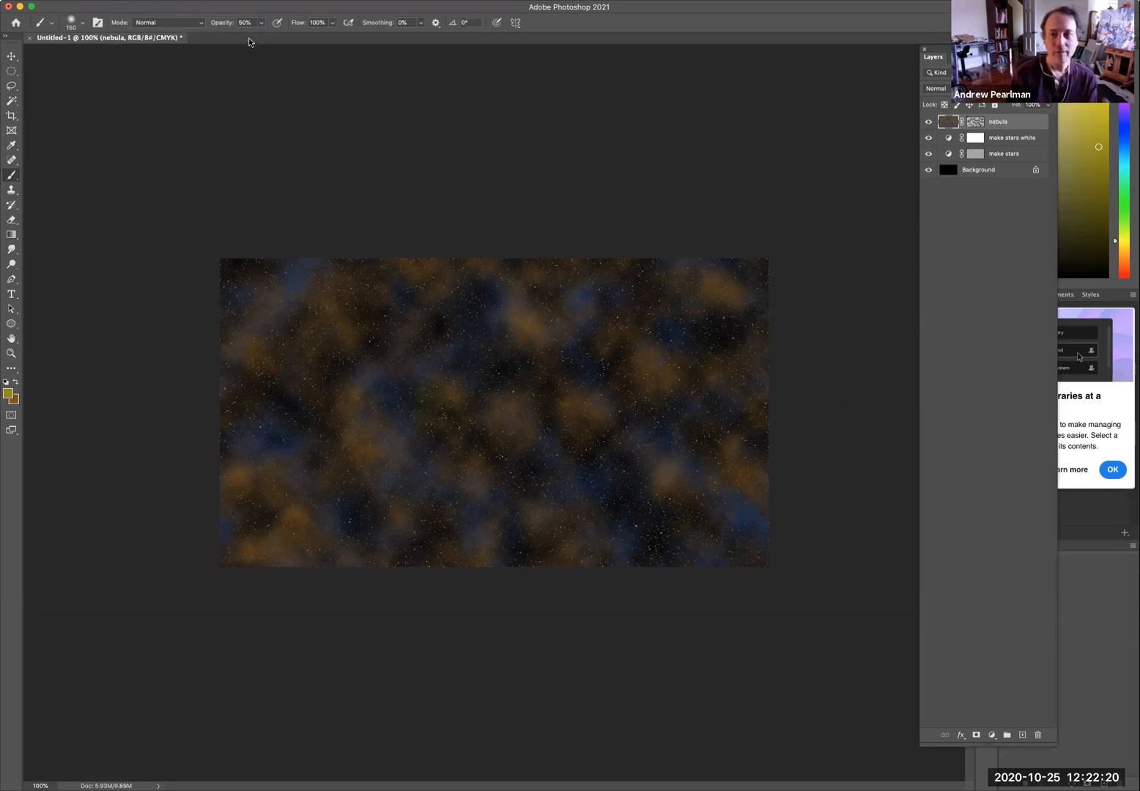
Set the foreground color to purple #8d1295.
click(9, 396)
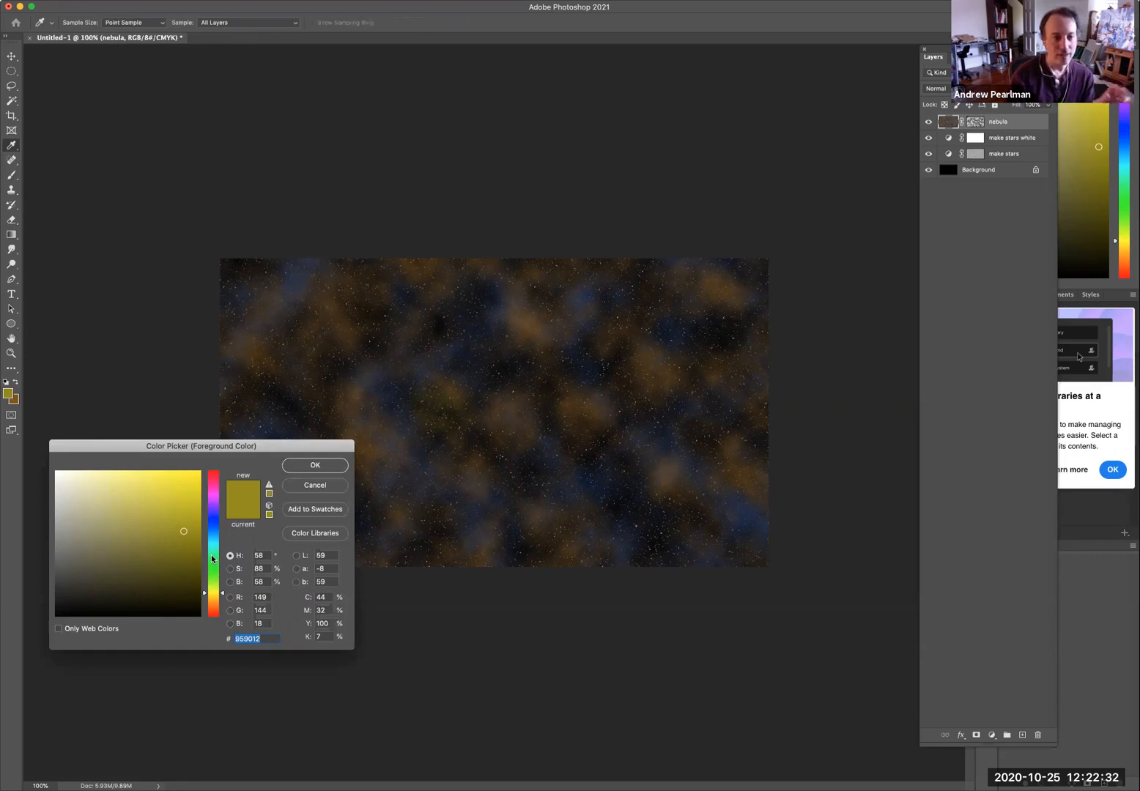
click(212, 499)
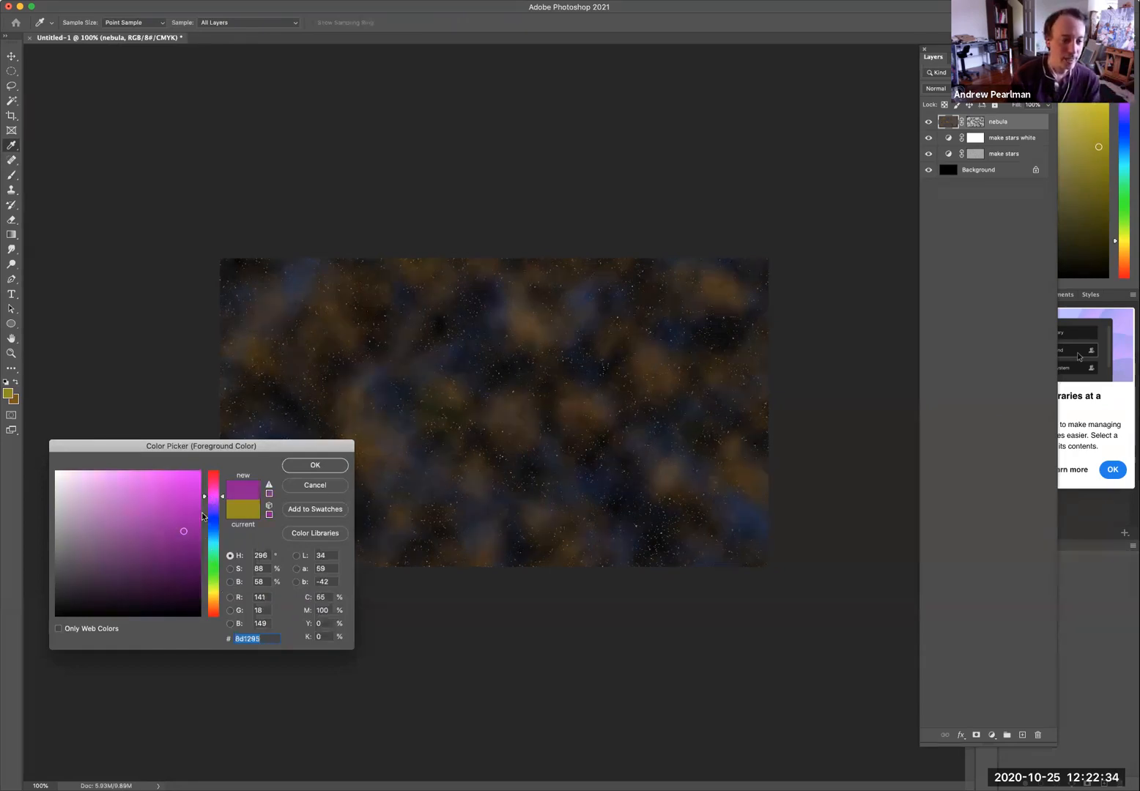
click(315, 465)
Paint soft purple patches in several spots across the nebula with the brush.
key(b)
drag(328, 397, 327, 429)
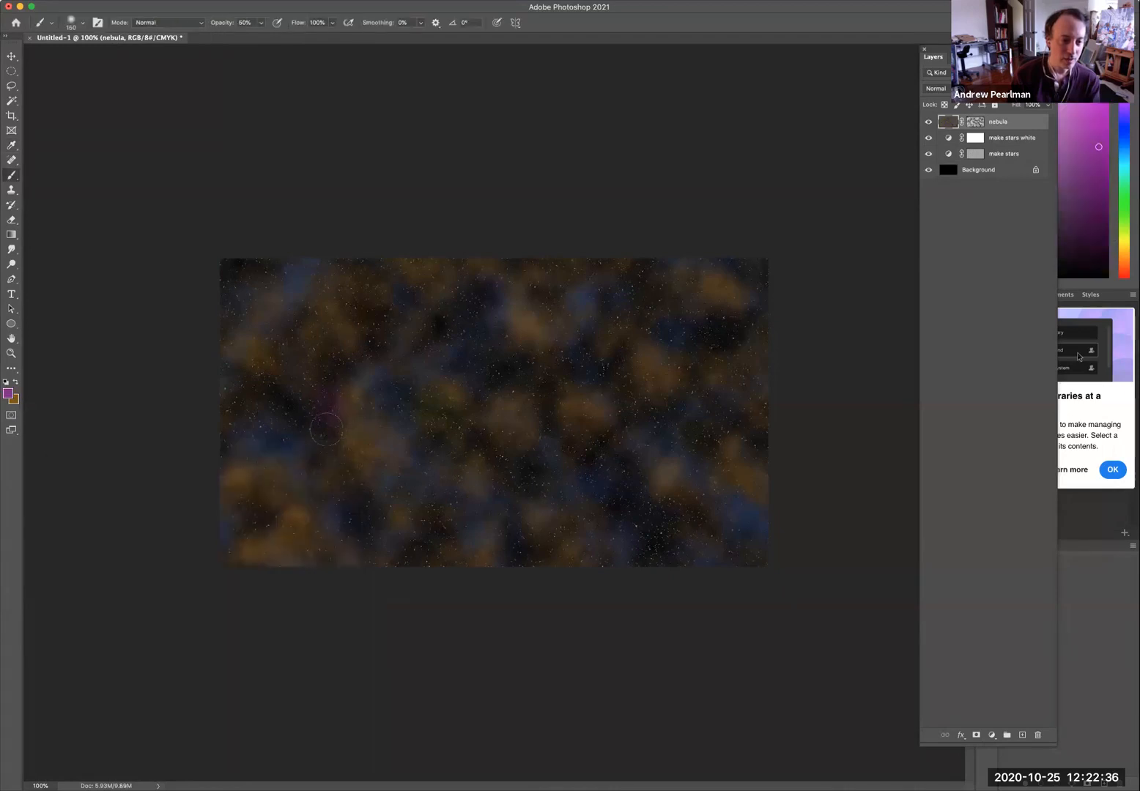
drag(566, 421, 665, 426)
drag(728, 321, 717, 363)
click(670, 313)
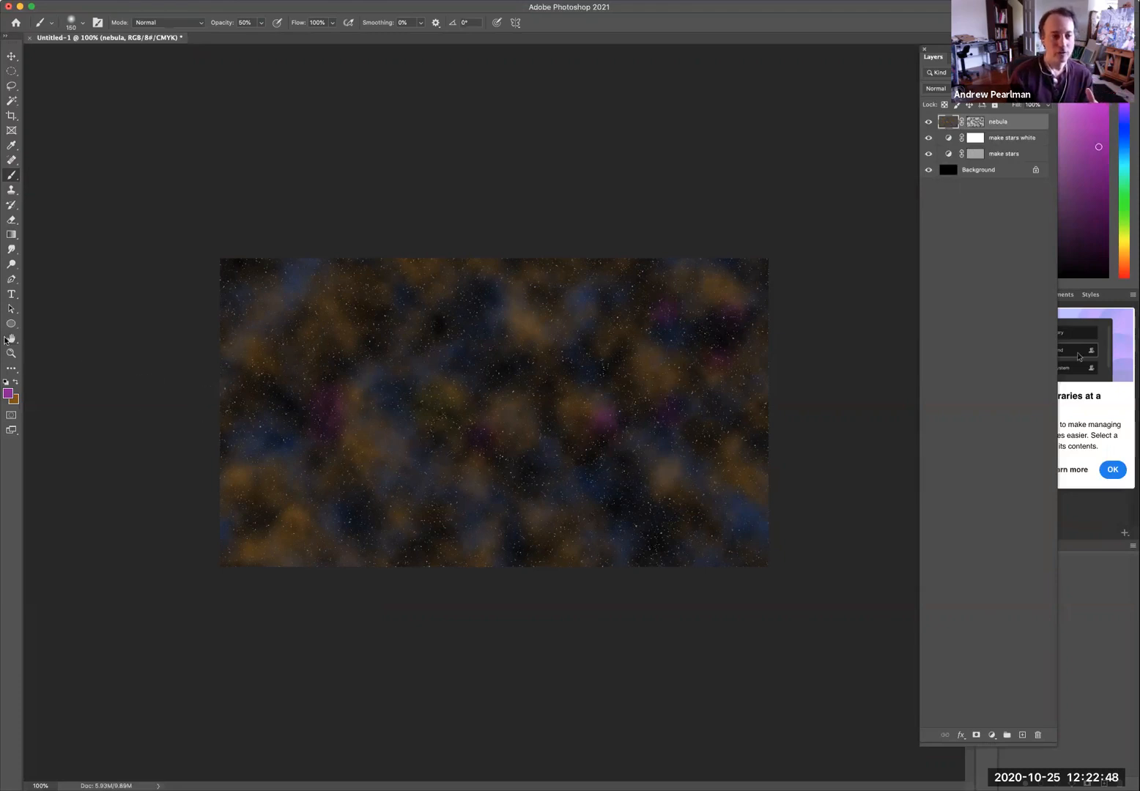
Set the foreground color to blue #112c72.
click(8, 394)
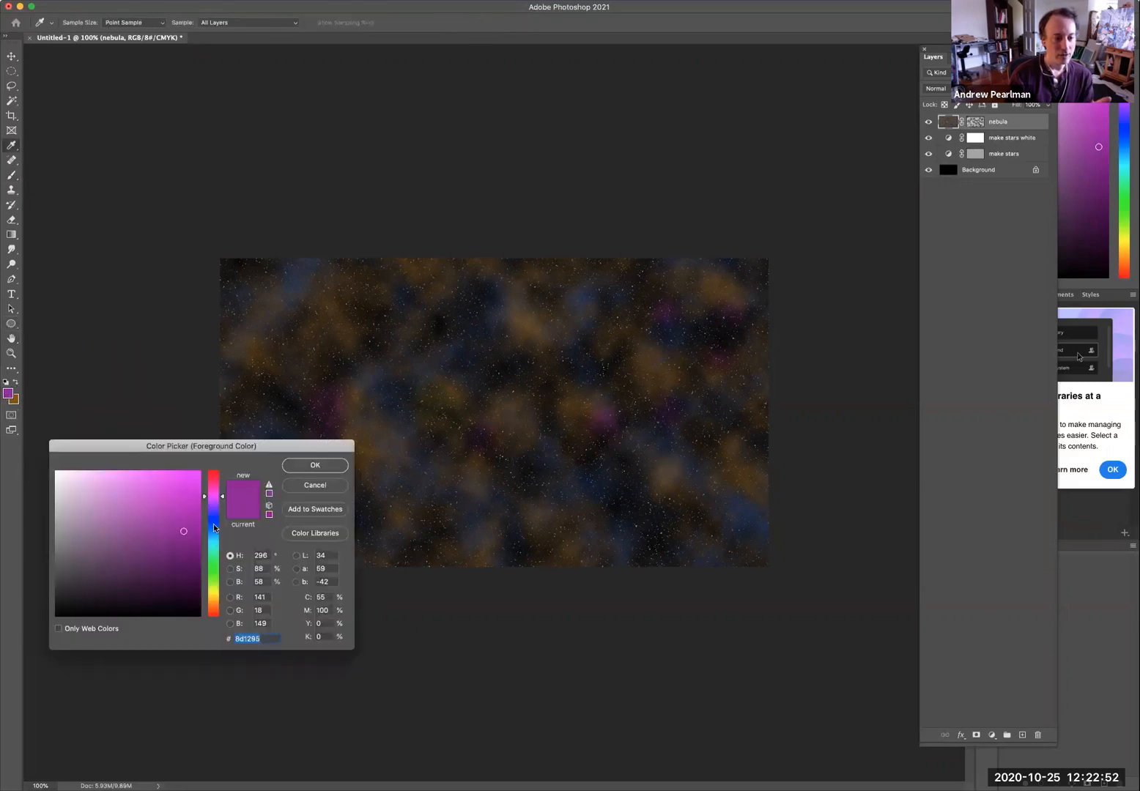
click(214, 524)
click(179, 550)
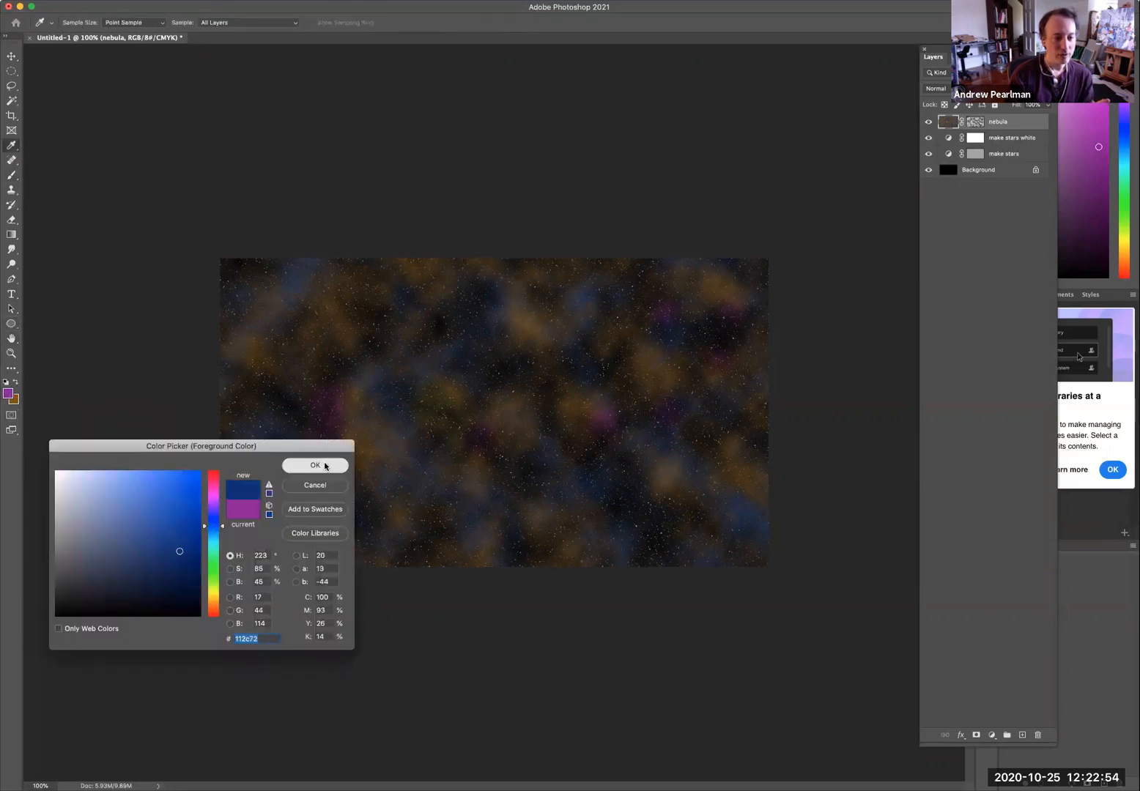
click(325, 466)
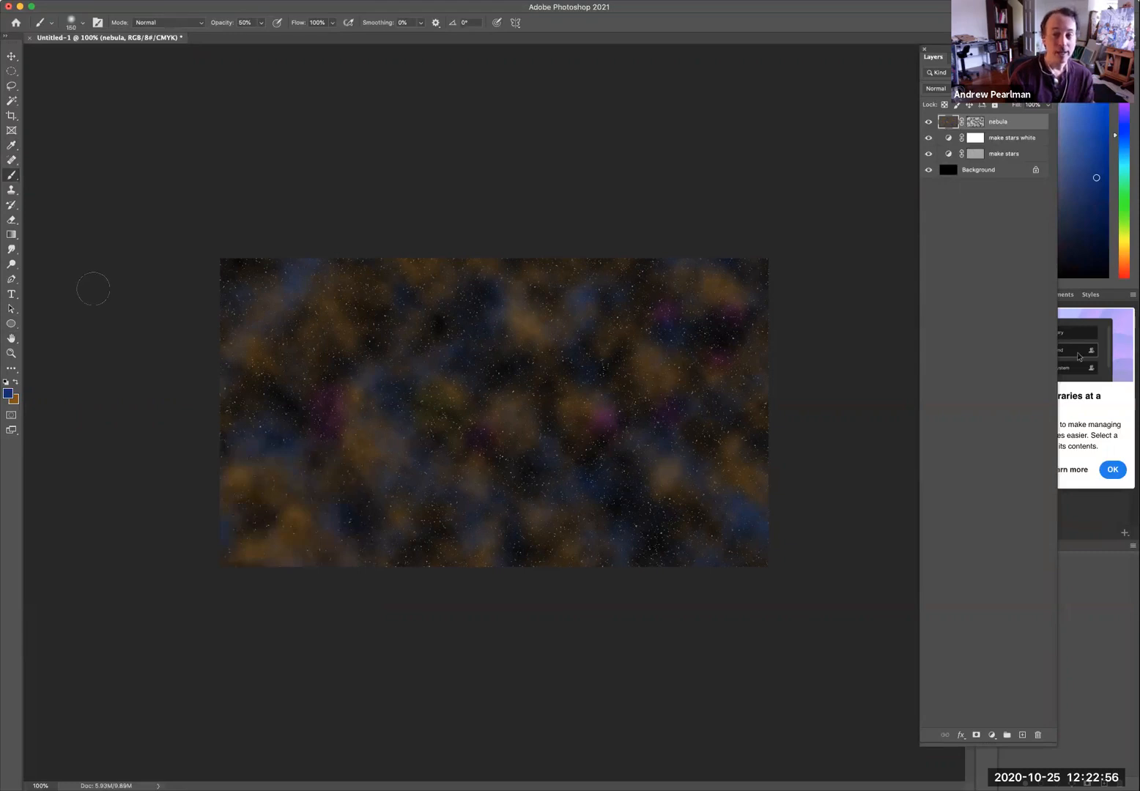
Draw a circle about 332 px wide with the Ellipse tool near the image's lower-left area.
click(14, 324)
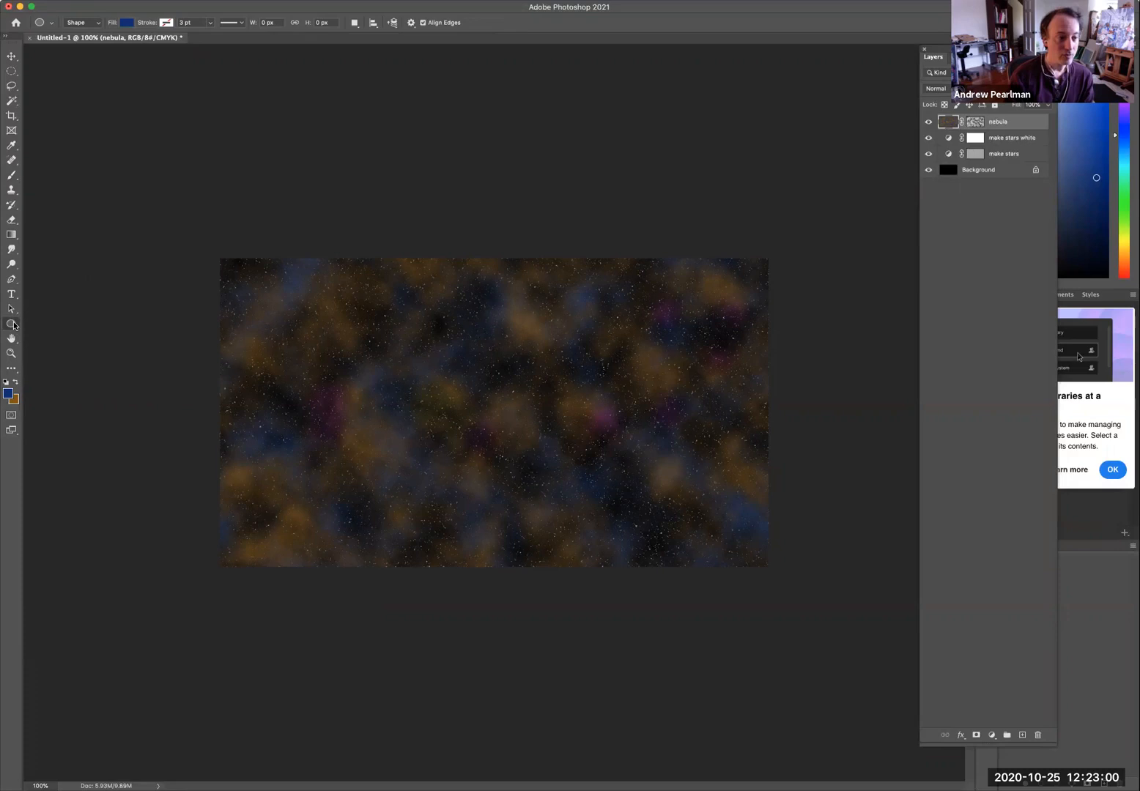
click(15, 325)
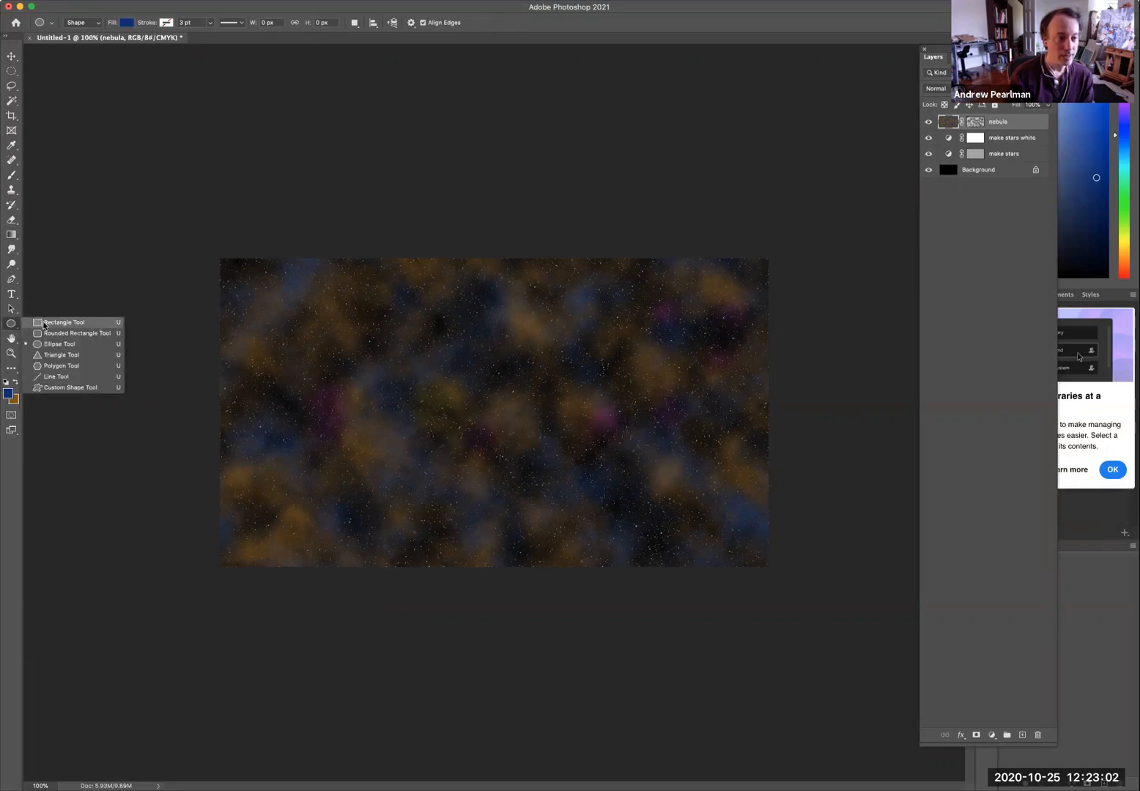
click(49, 345)
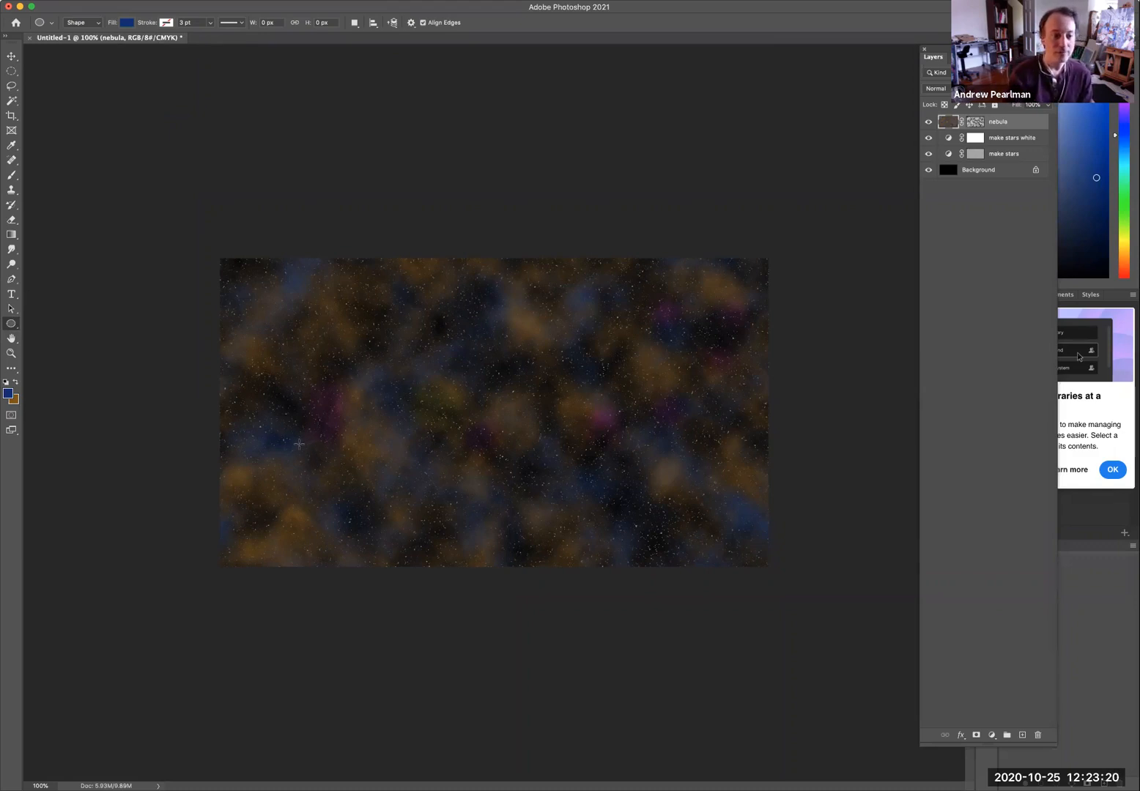
drag(286, 442, 394, 540)
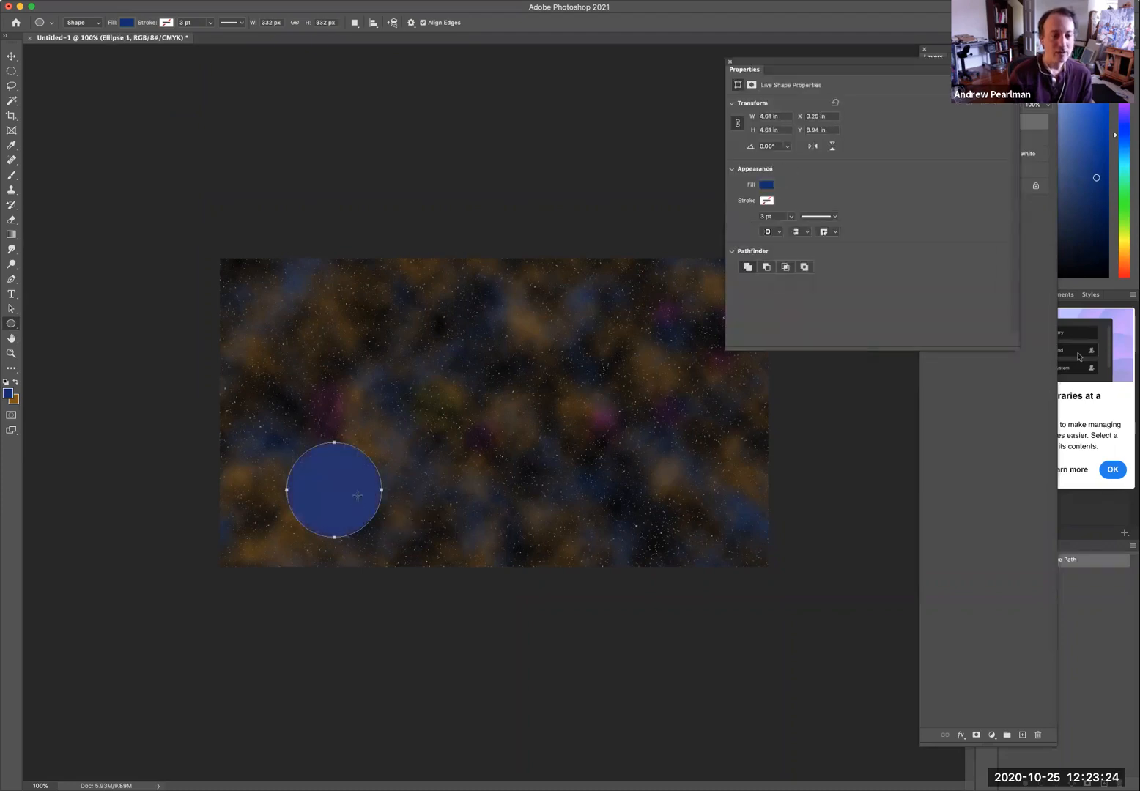
Rename the ellipse shape layer to earth.
click(730, 61)
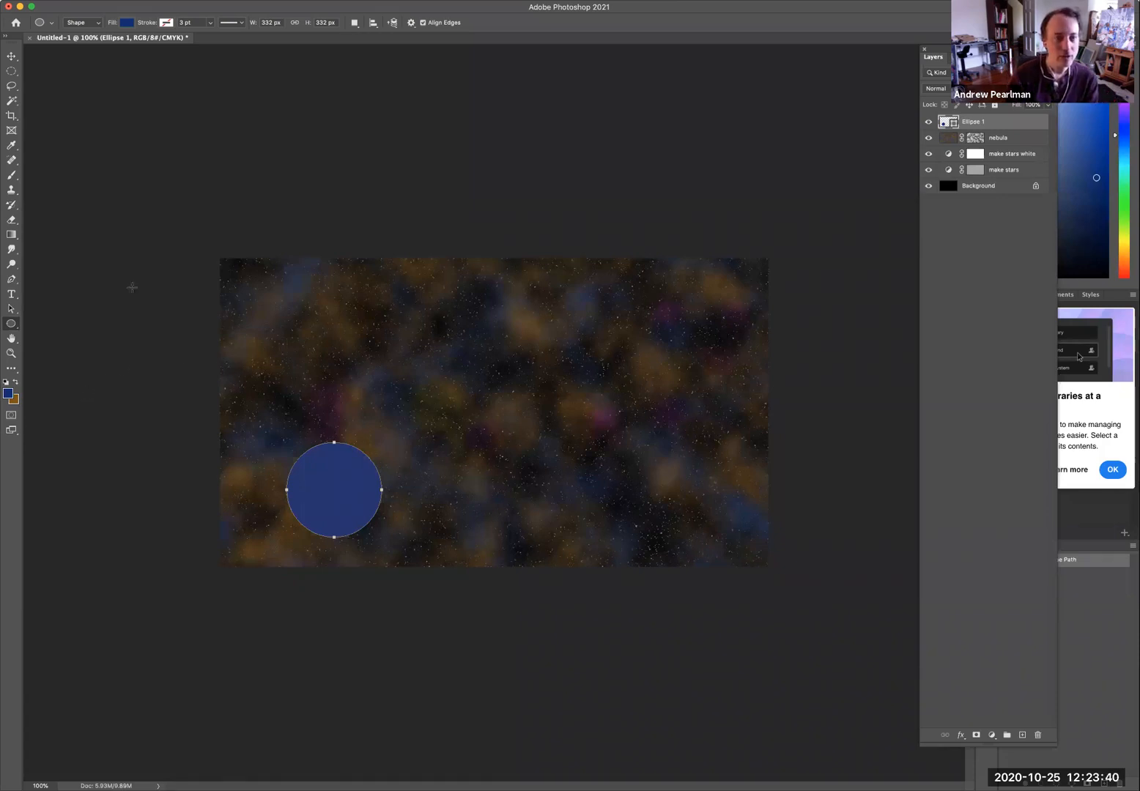
double_click(976, 122)
text(earth)
key(Return)
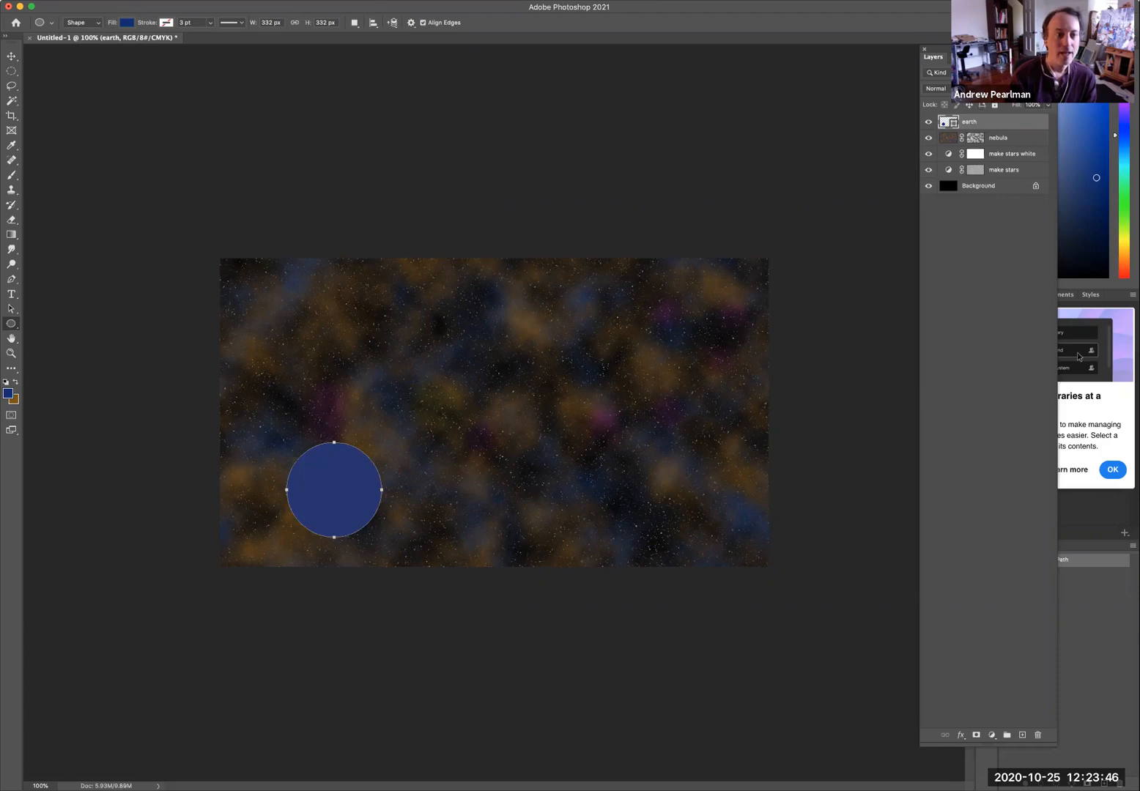
Create a new layer named clouds, clipped to the earth layer below it.
click(174, 1)
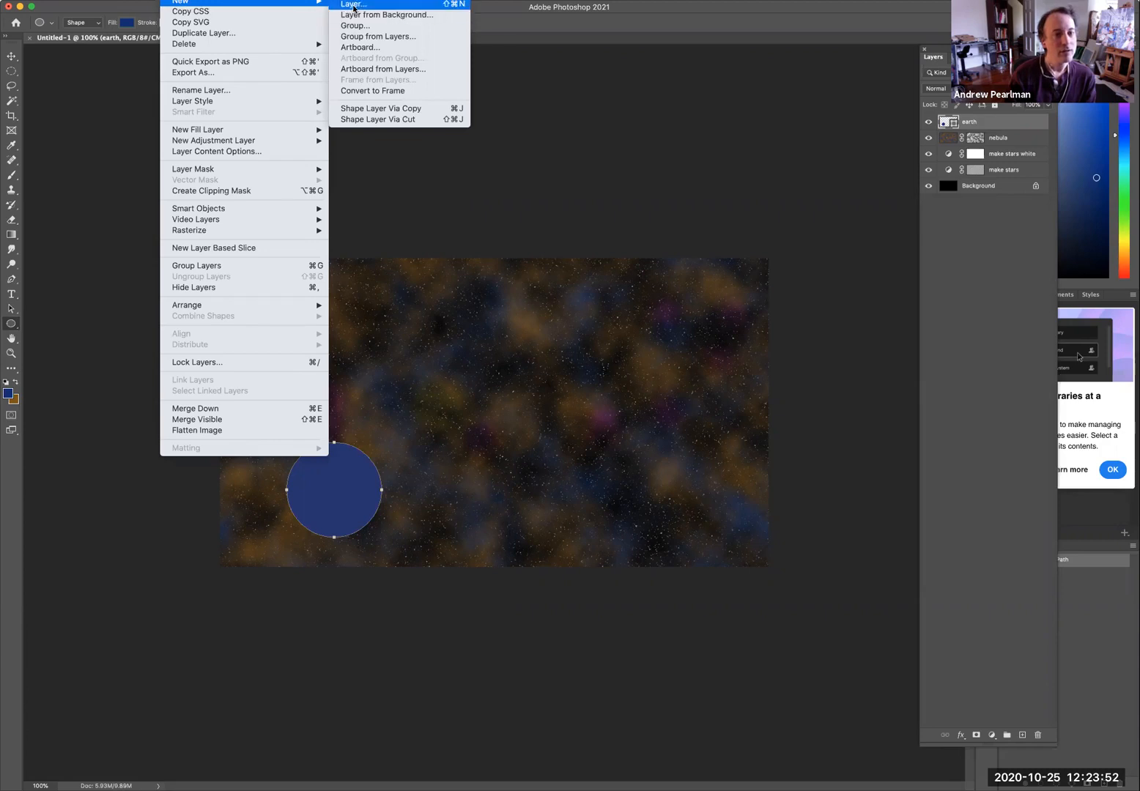
click(353, 4)
text(clouds)
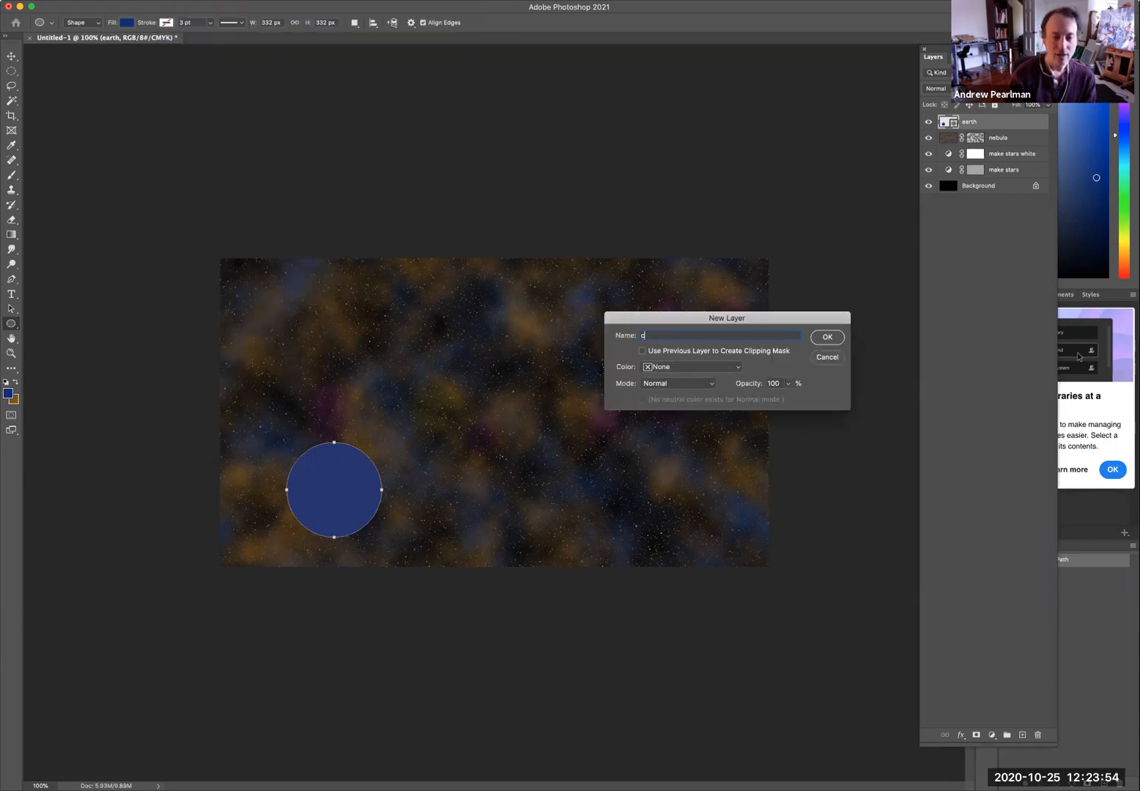
click(641, 351)
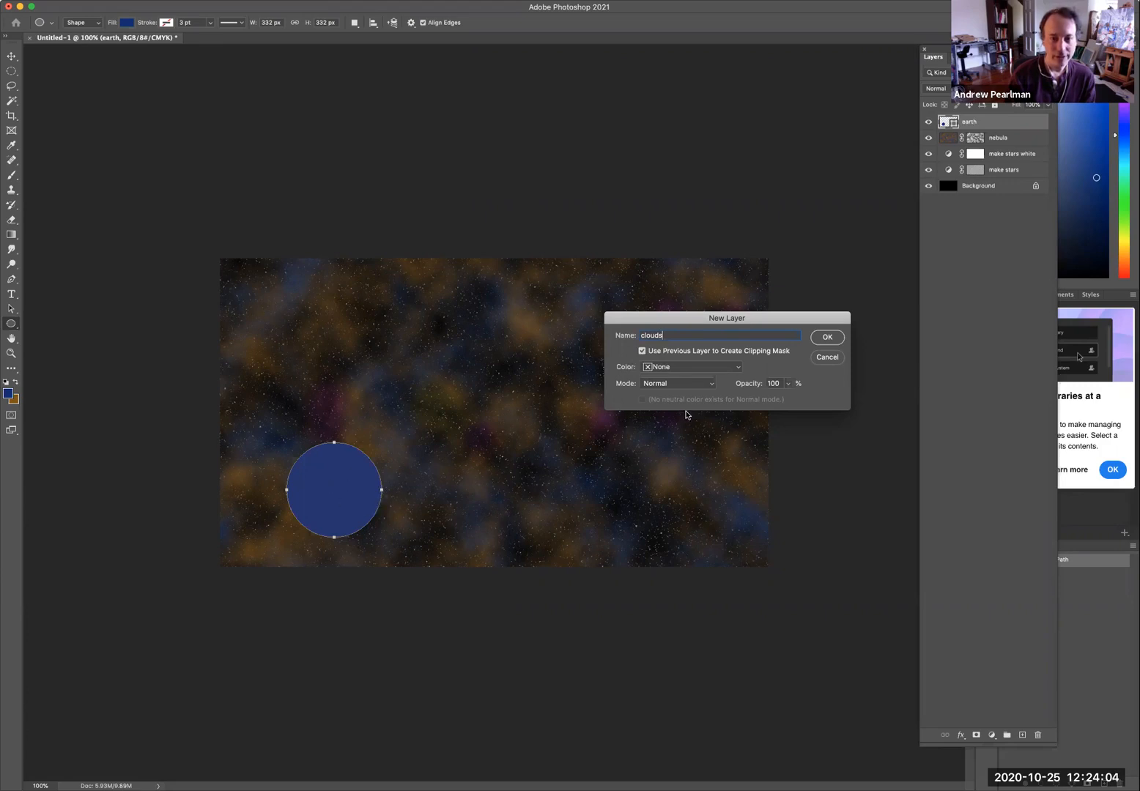
click(819, 336)
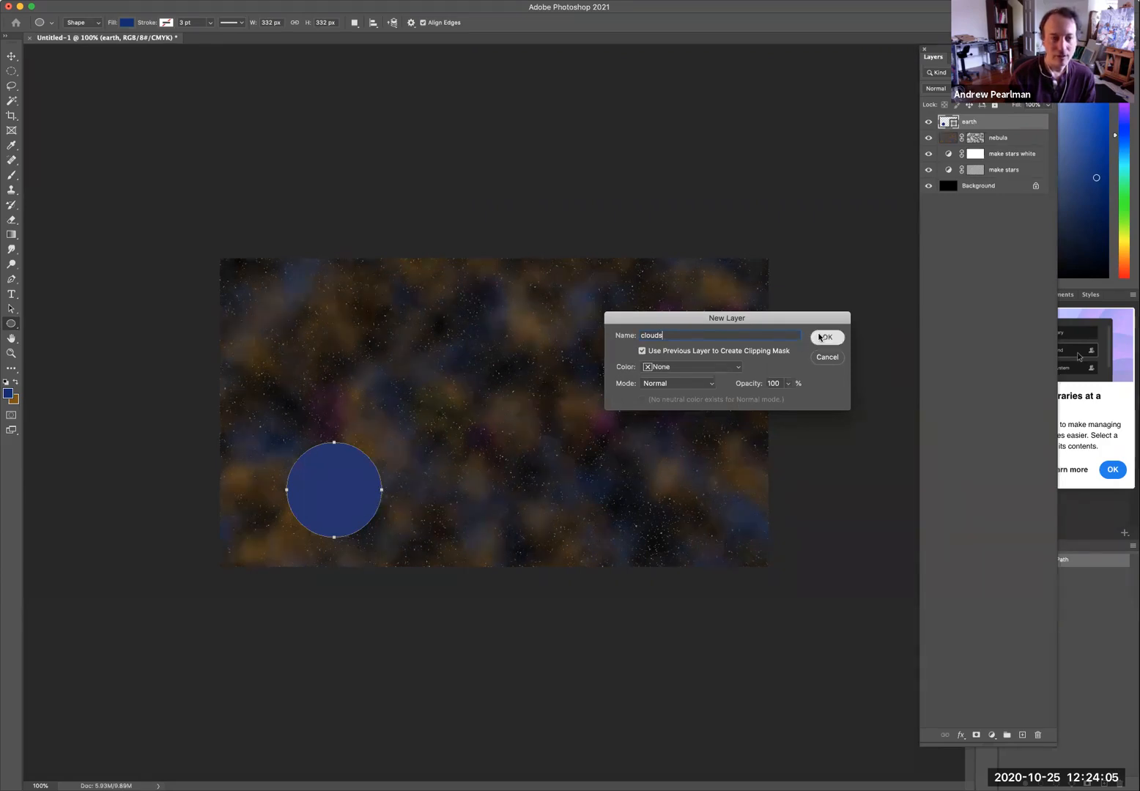
Render black-and-white clouds on the clouds layer and set its blend mode to Screen.
click(6, 382)
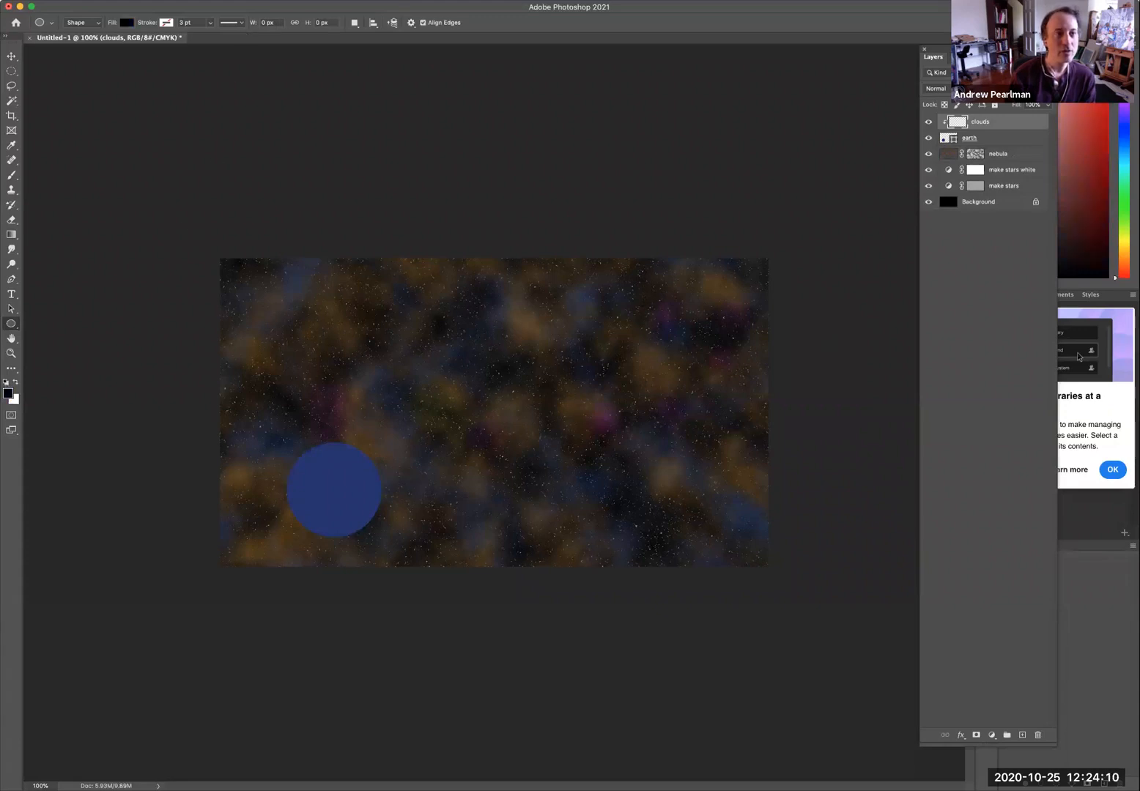
click(267, 0)
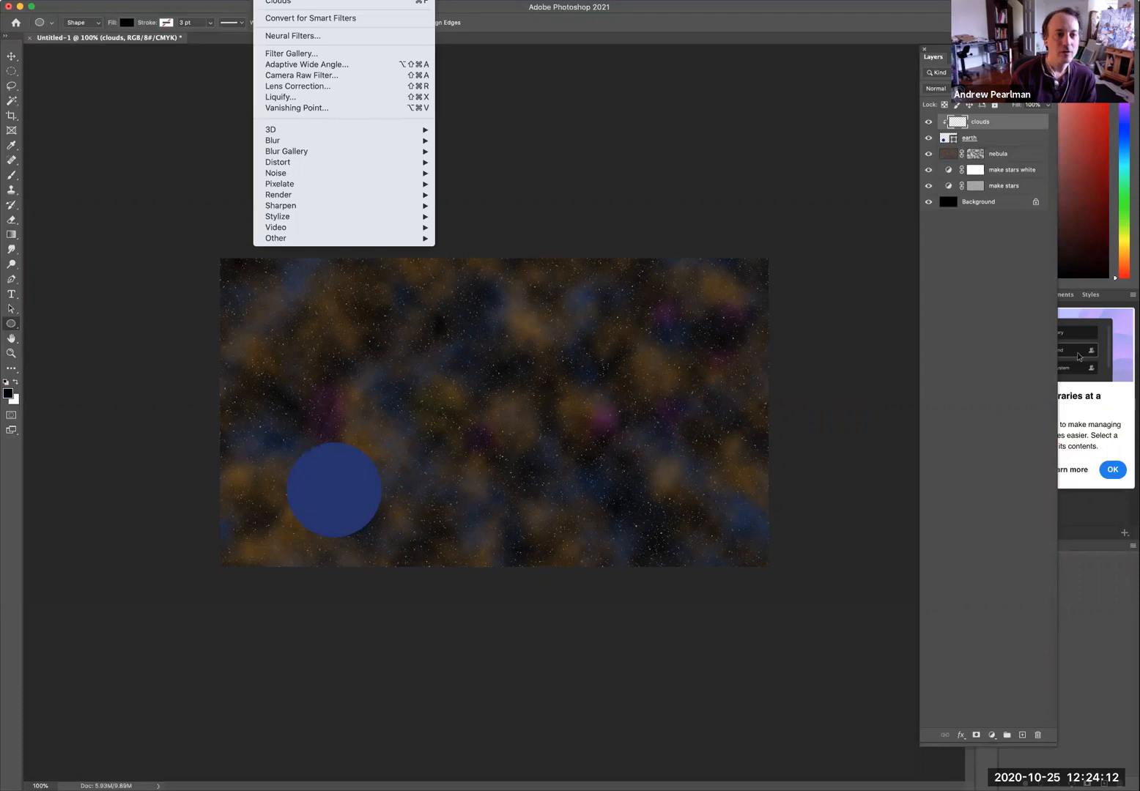
mouse_move(290, 194)
click(480, 236)
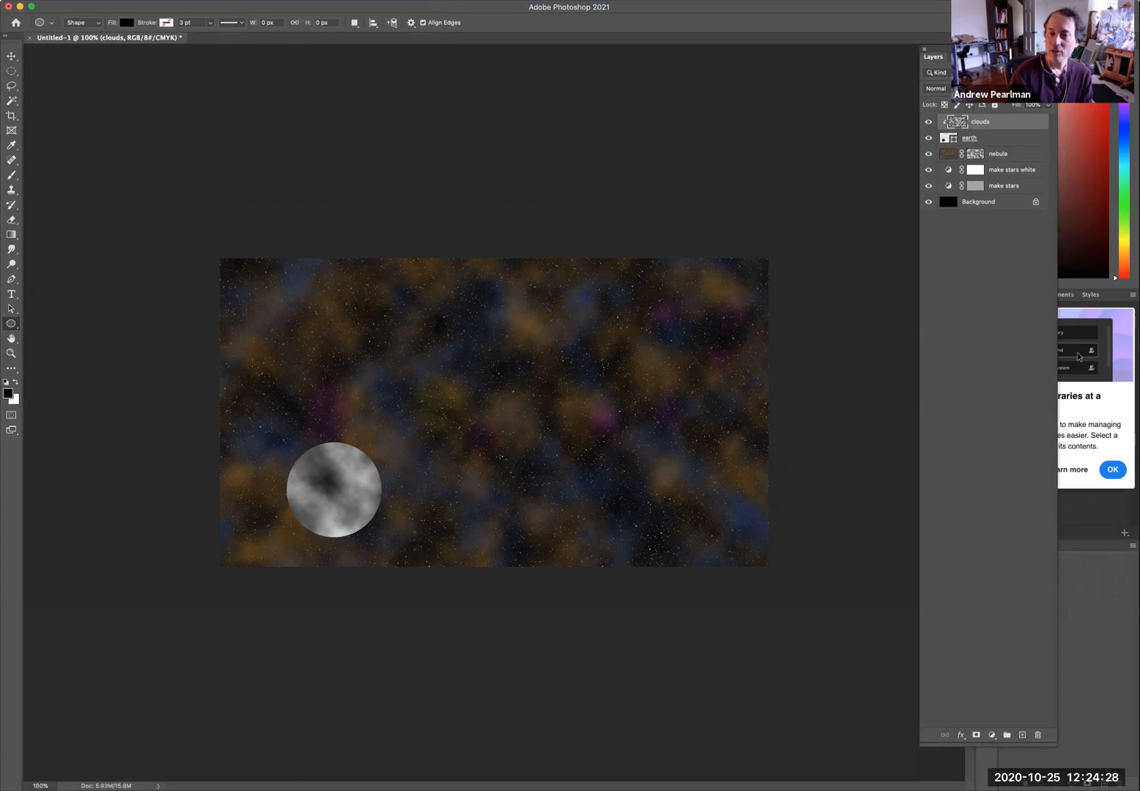
click(935, 88)
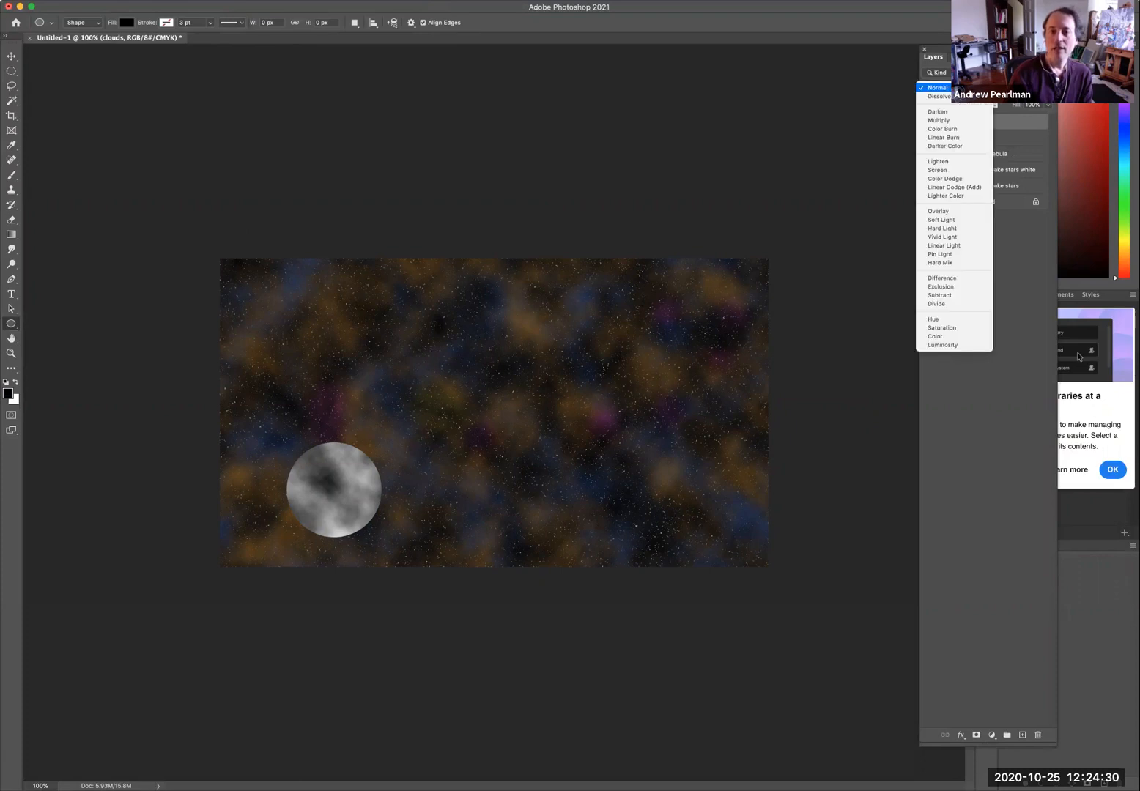
click(962, 170)
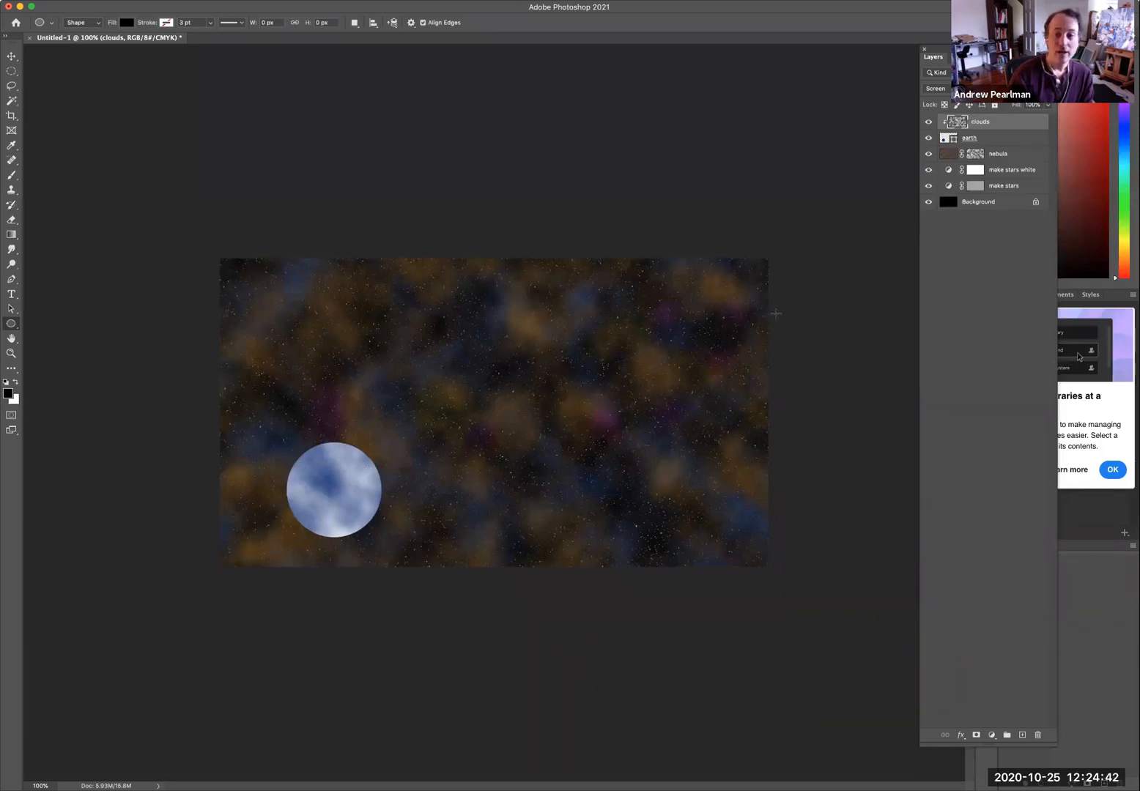
Add a new layer named continents clipped above the earth layer.
click(969, 137)
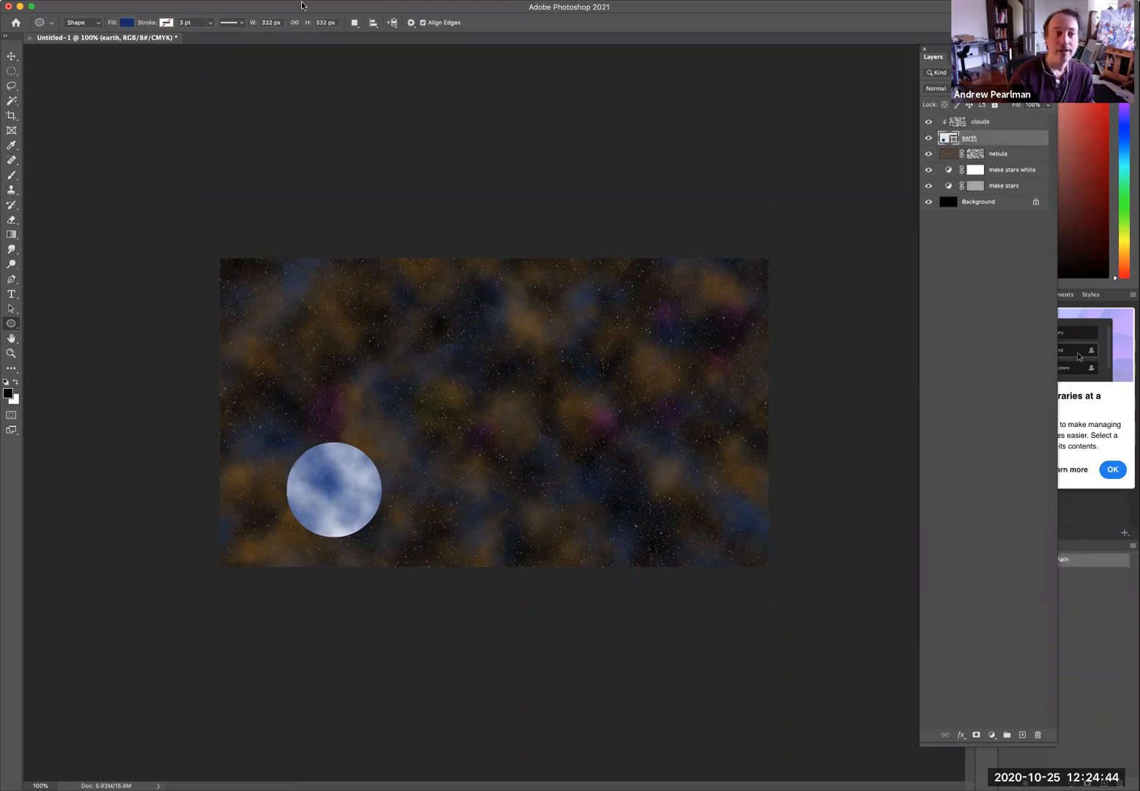
click(301, 6)
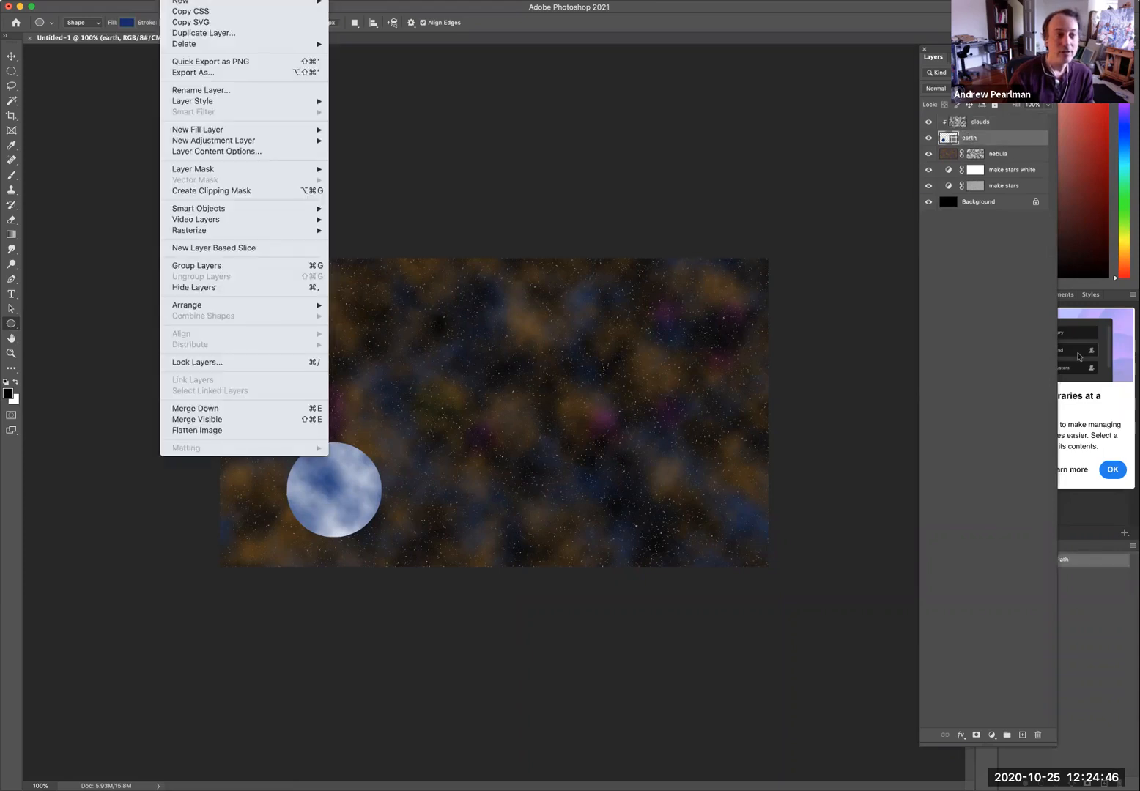
mouse_move(293, 2)
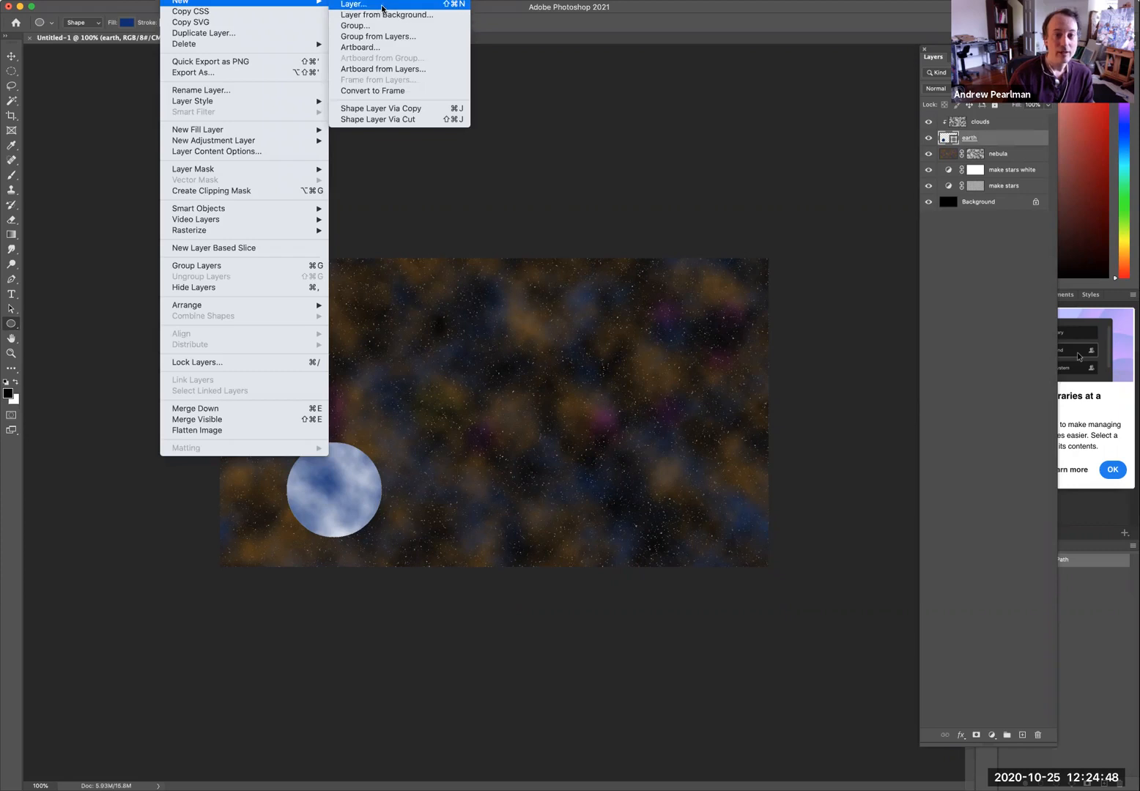
click(381, 5)
text(con)
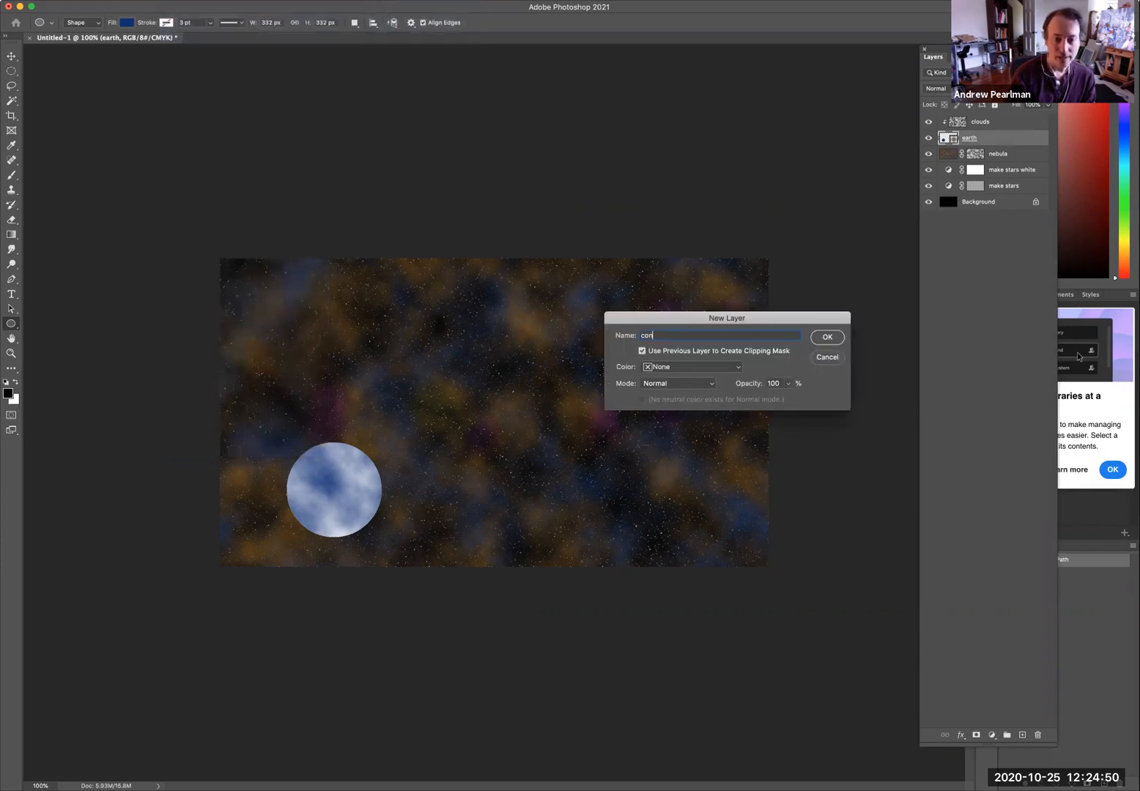
text(tinents)
key(Return)
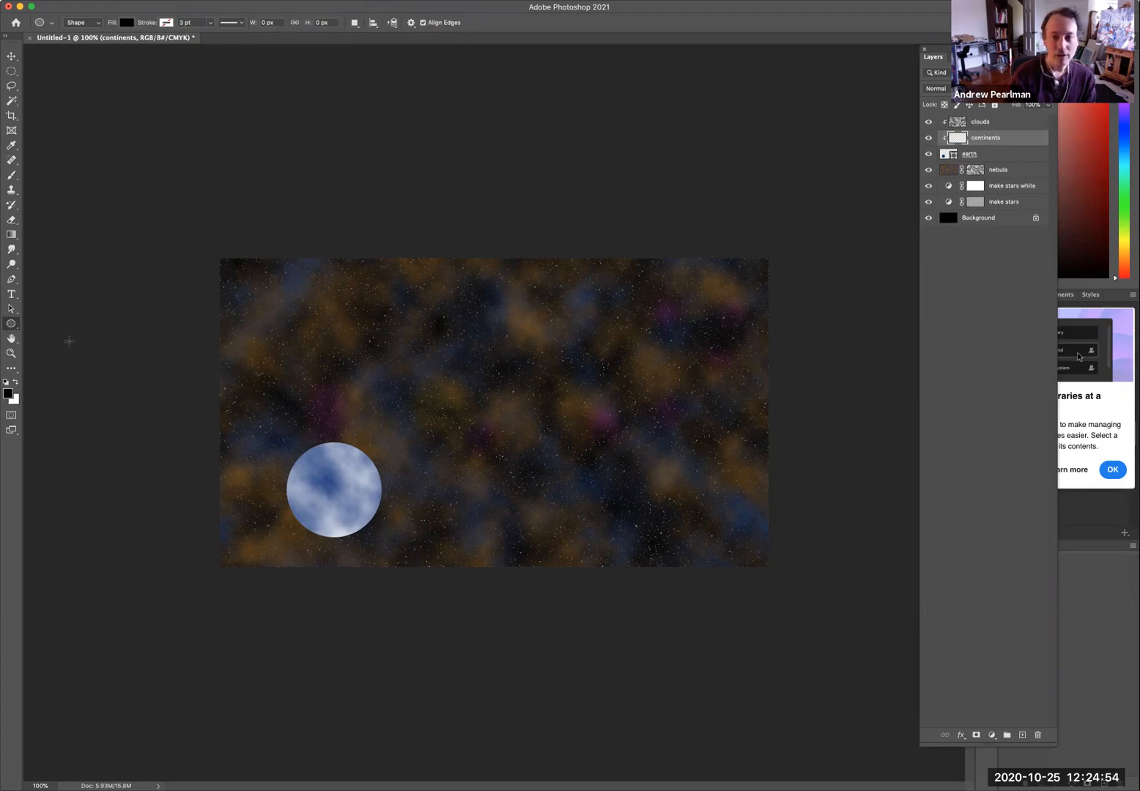
Set the foreground color to dark green #2c5a18.
click(8, 394)
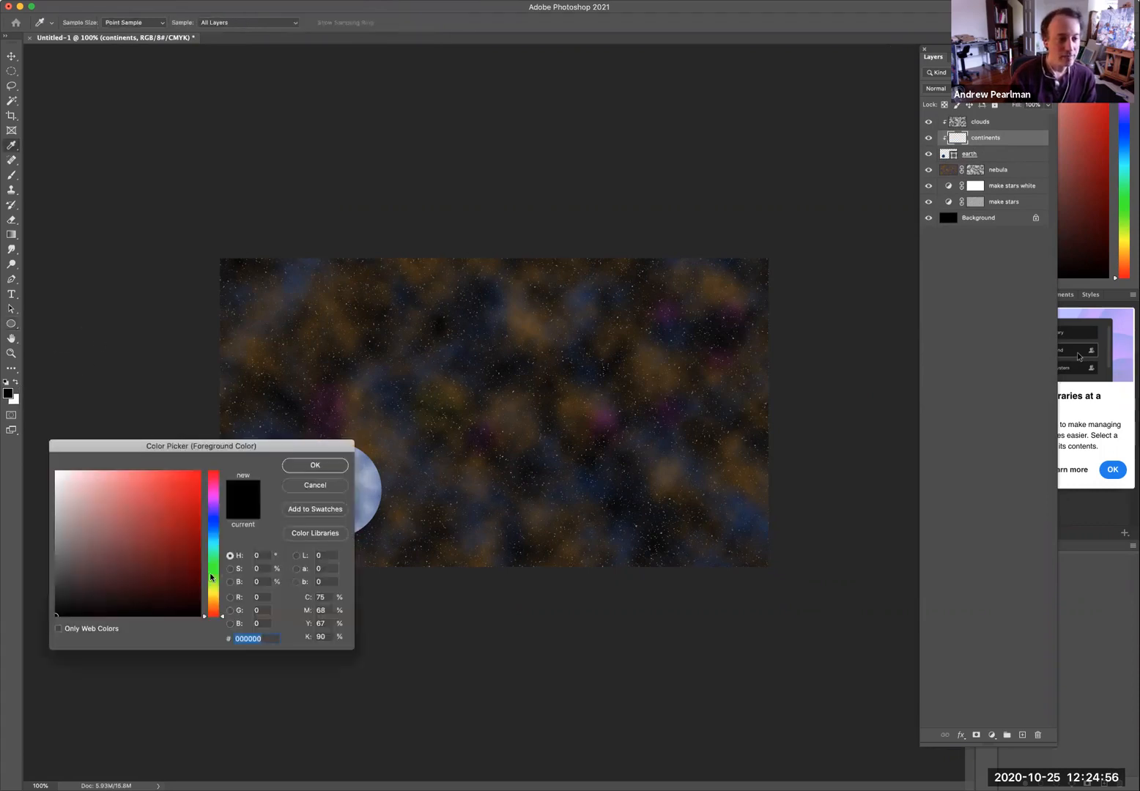
click(211, 576)
click(174, 540)
click(161, 565)
click(295, 468)
Paint soft green land patches on the planet with the Brush tool at 50% opacity.
key(b)
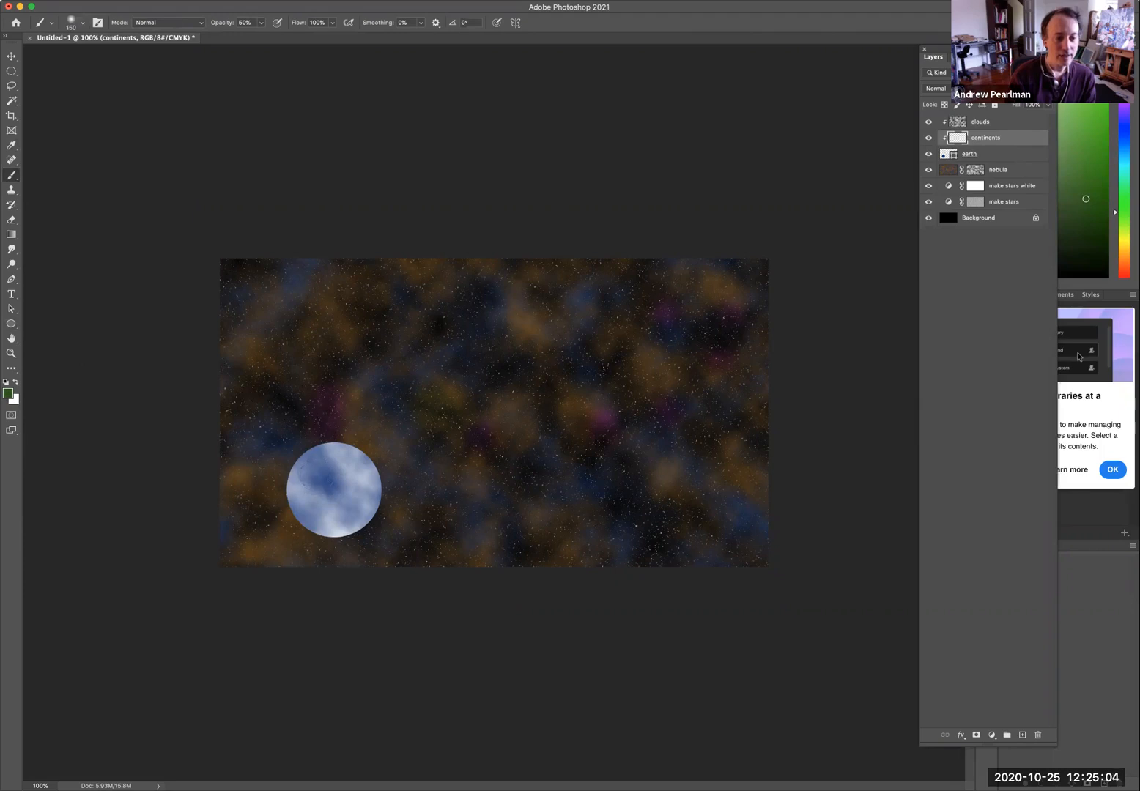
drag(319, 484, 314, 518)
drag(354, 472, 362, 470)
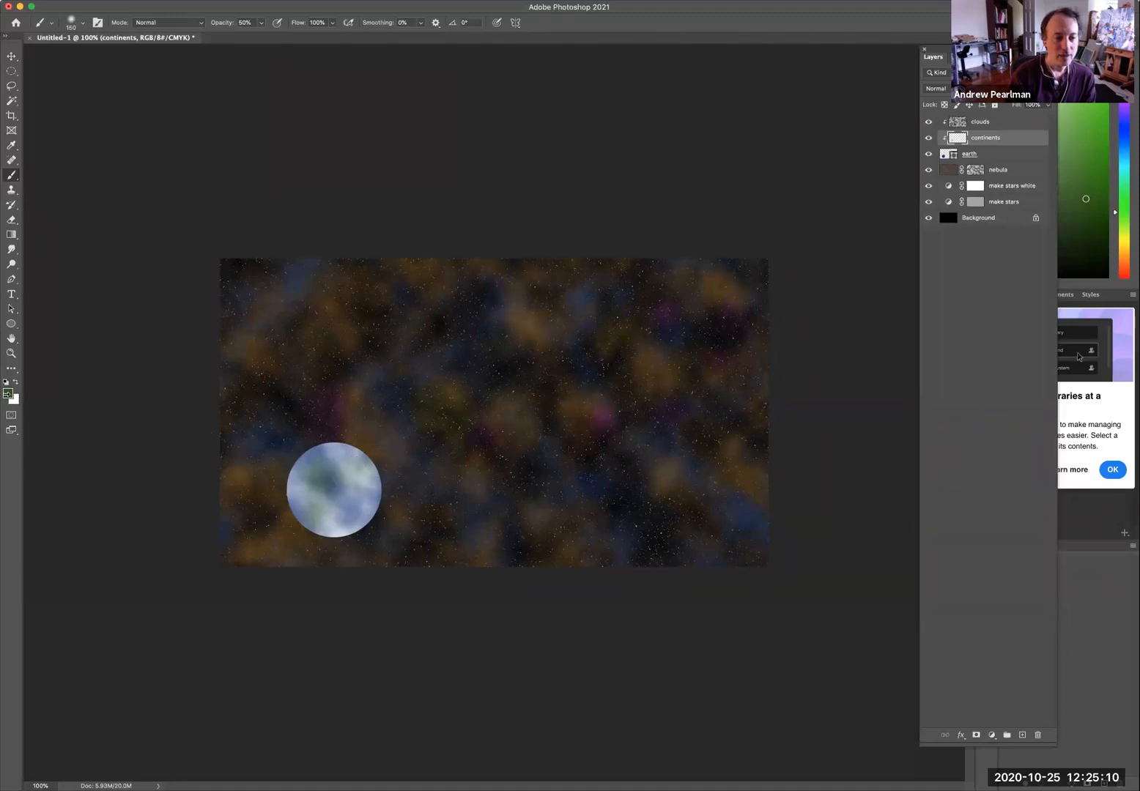
Set the foreground color to olive #4e5a18.
click(8, 394)
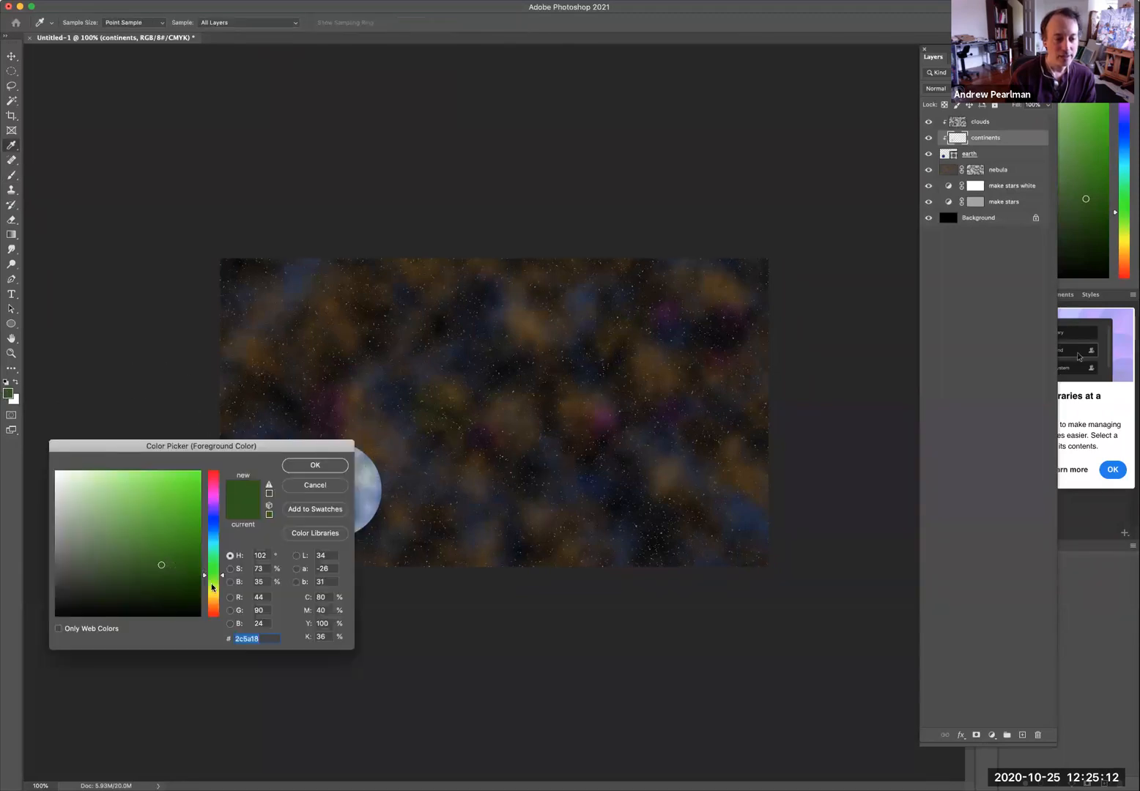
click(211, 588)
click(314, 466)
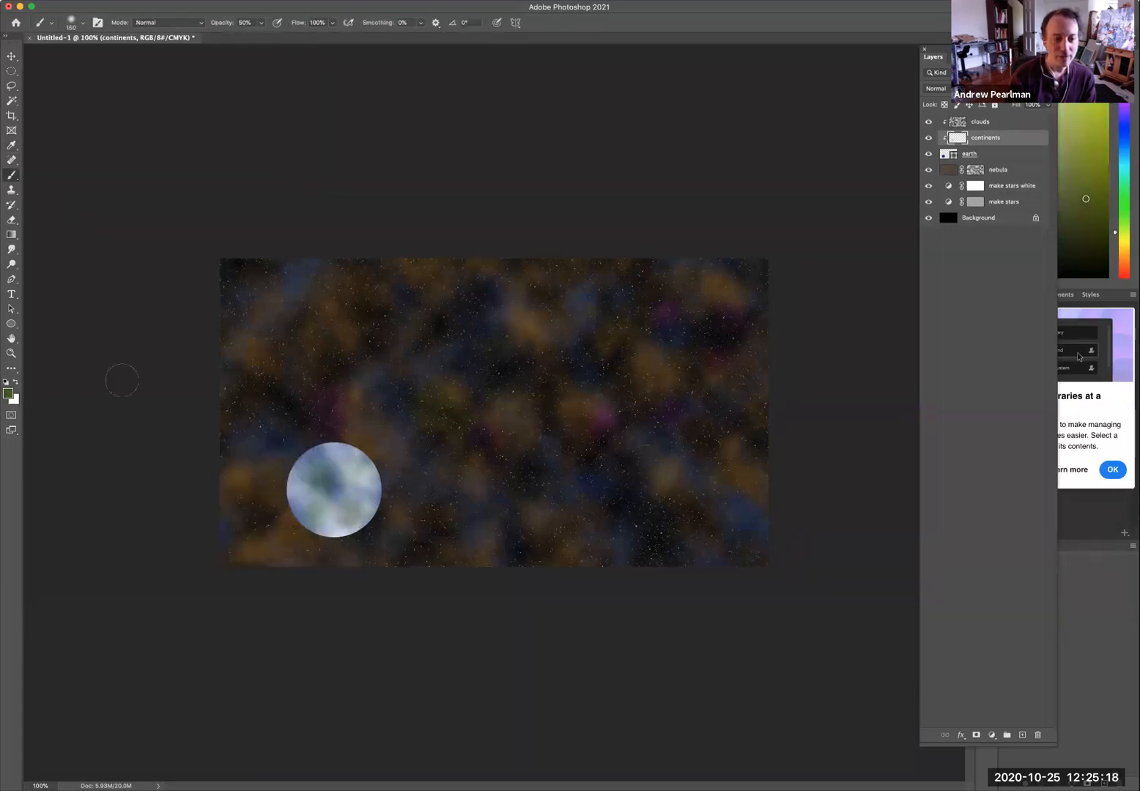
Paint white polar caps at the top and bottom of the planet, then restore the olive foreground color.
click(14, 383)
drag(356, 434, 312, 432)
drag(341, 545, 322, 541)
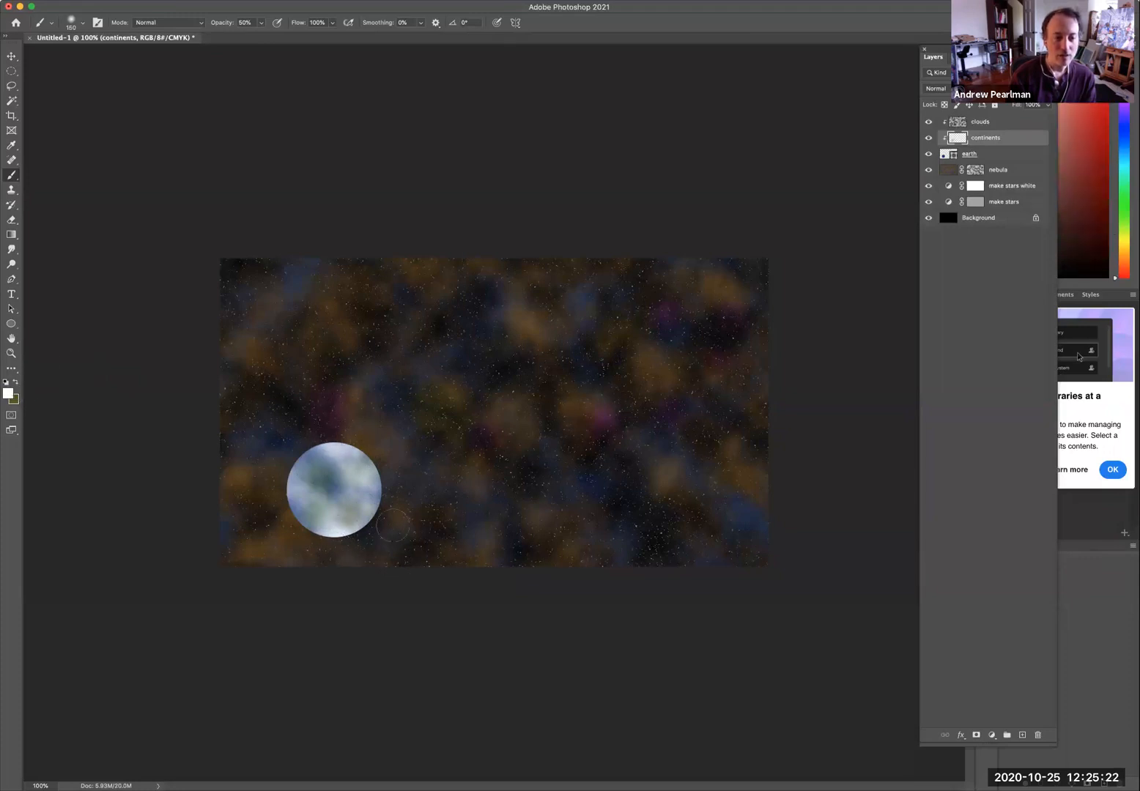
click(14, 383)
Set the foreground color to brown #5a4118 and return to the brush.
click(8, 393)
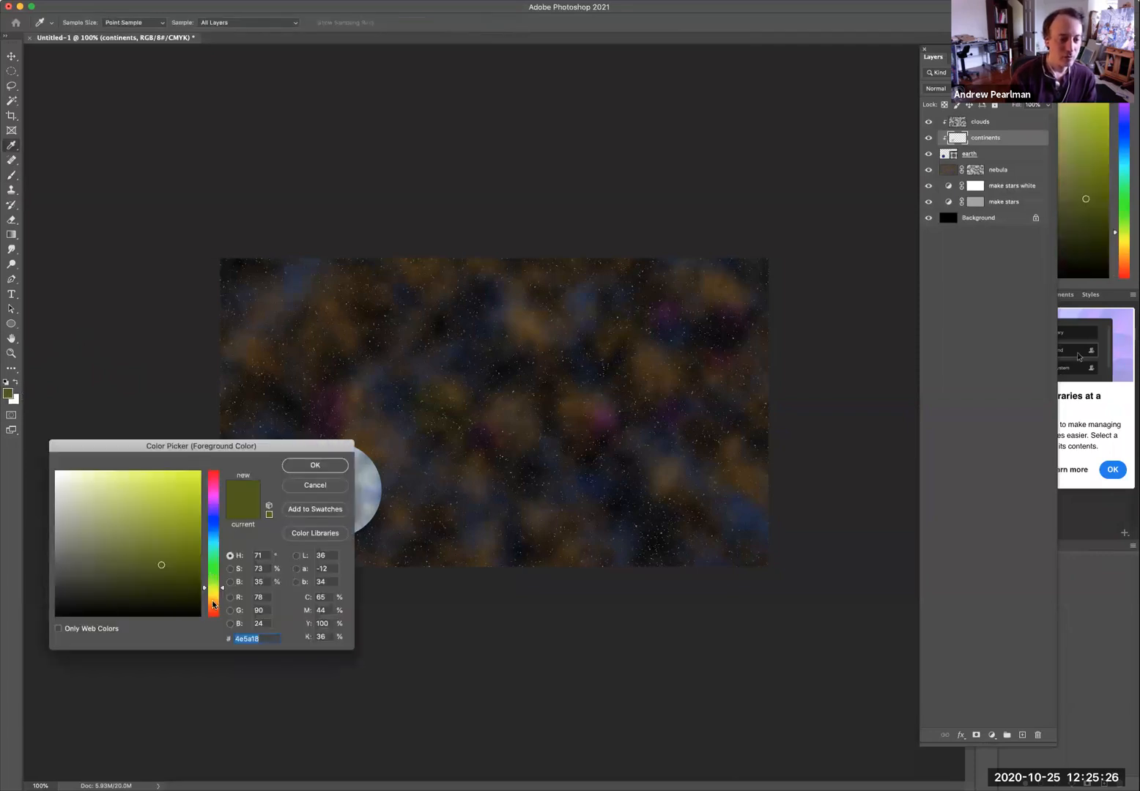
click(213, 601)
click(308, 469)
key(b)
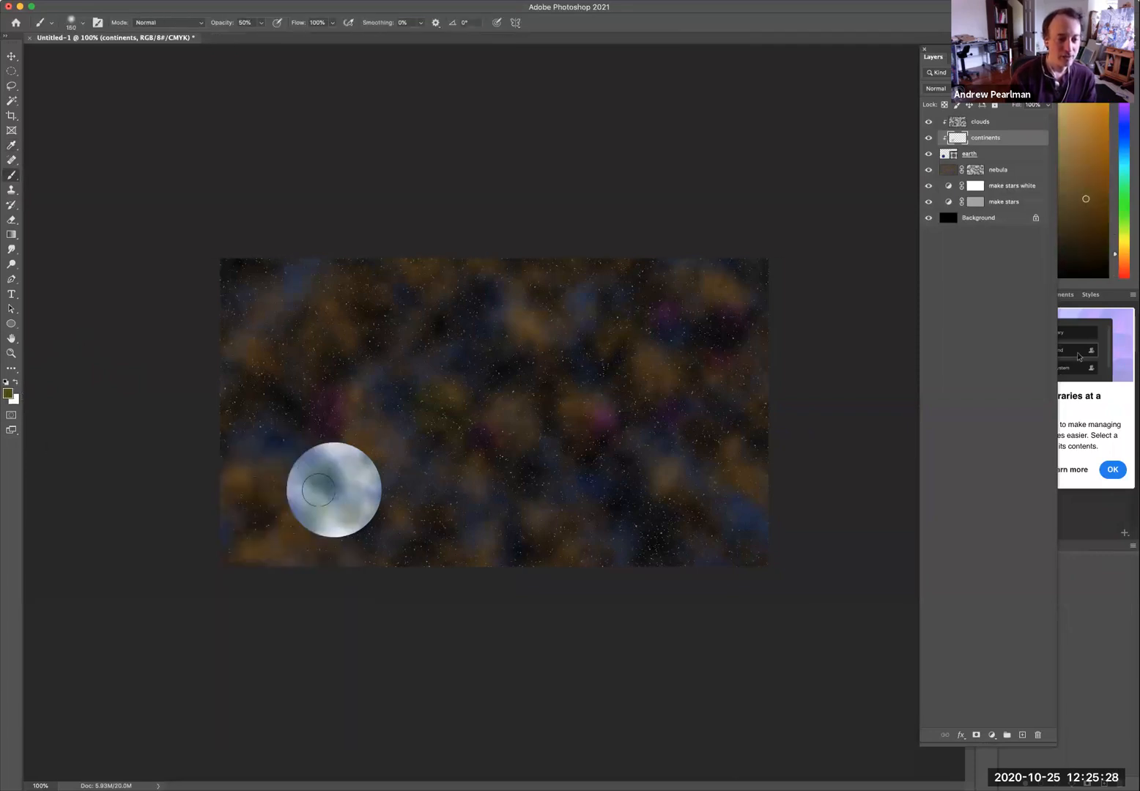
Set the foreground color to olive yellow #585a18 and return to the brush.
click(8, 394)
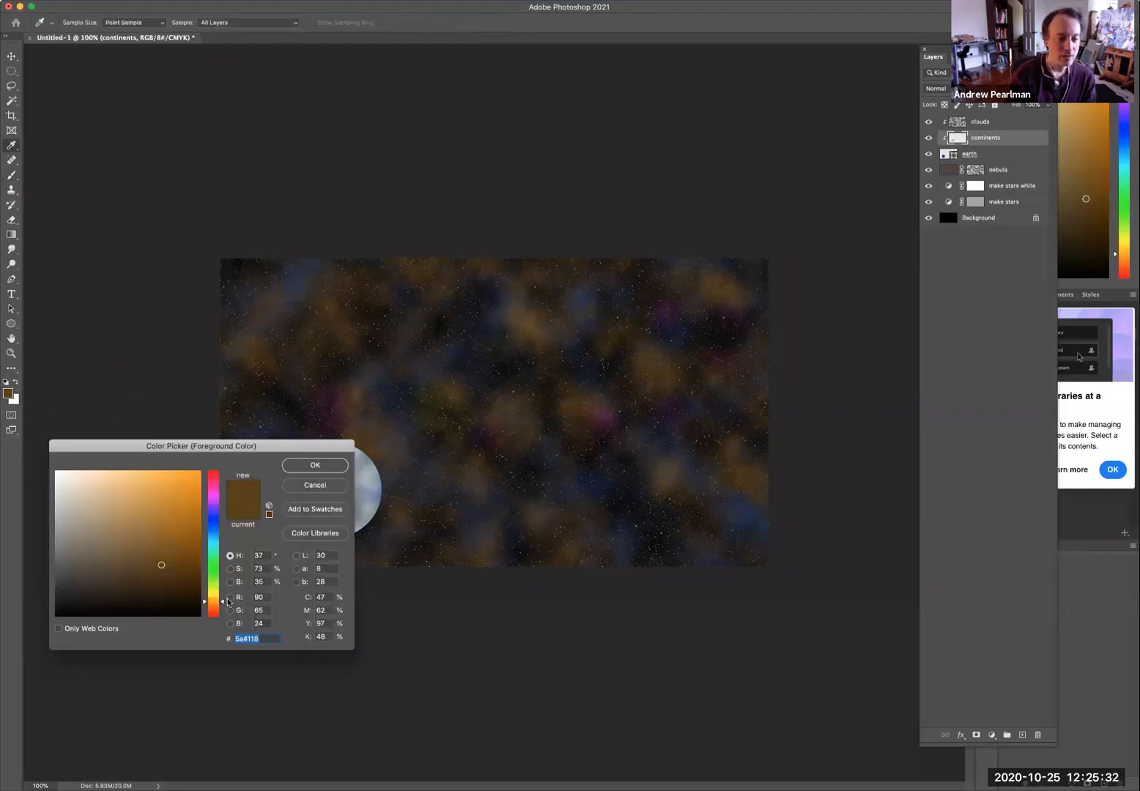
click(215, 591)
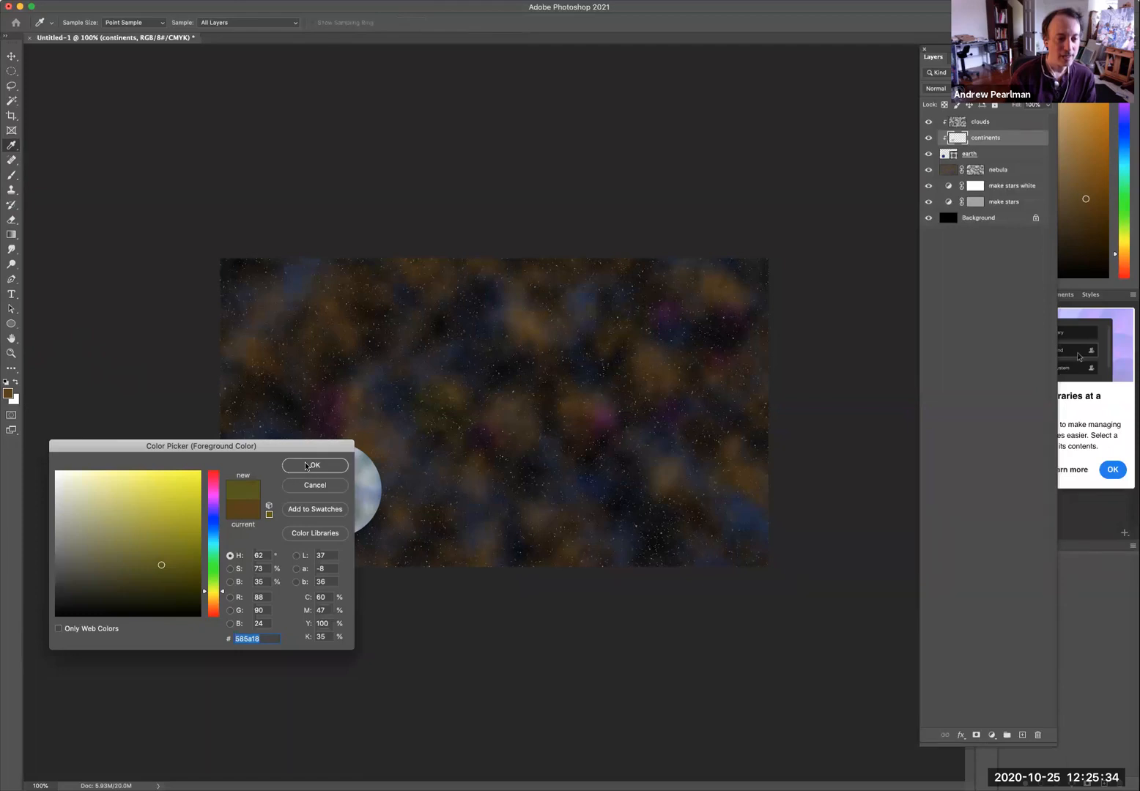
click(308, 466)
key(b)
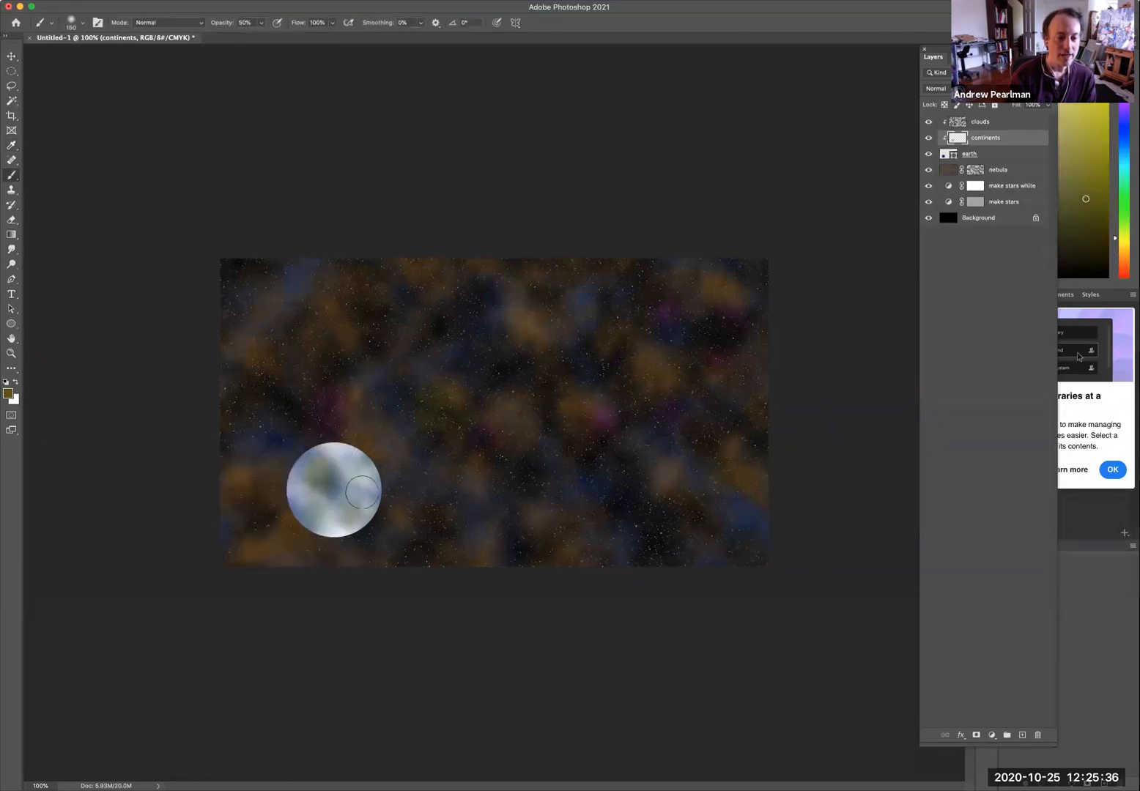
Zoom in on the planet and toggle the clouds layer's visibility to inspect the continents.
key(super+space)
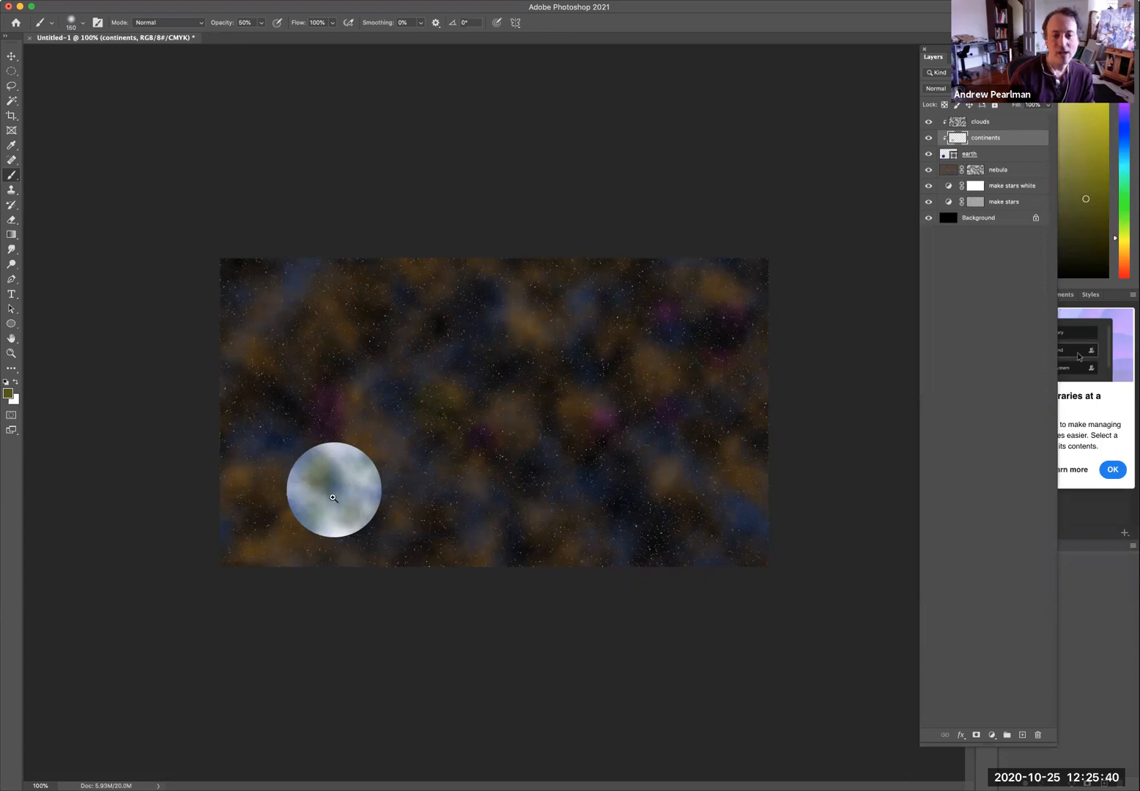
click(342, 494)
click(342, 494)
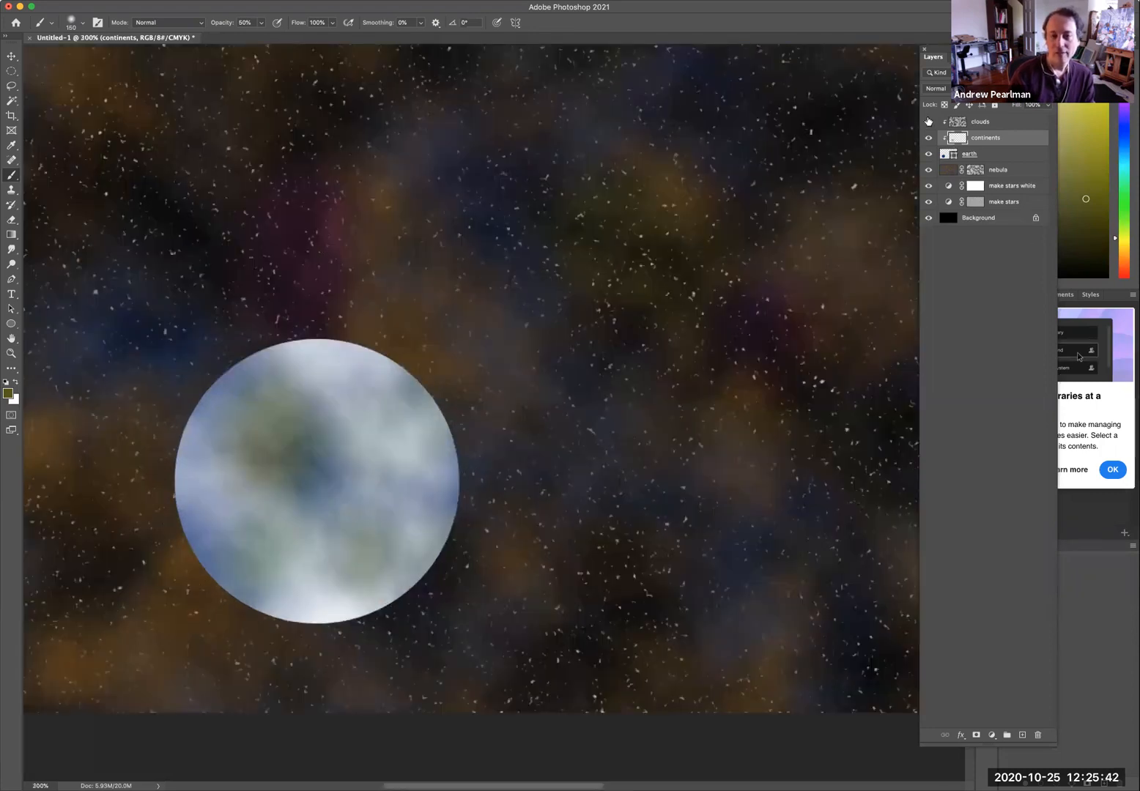
click(928, 123)
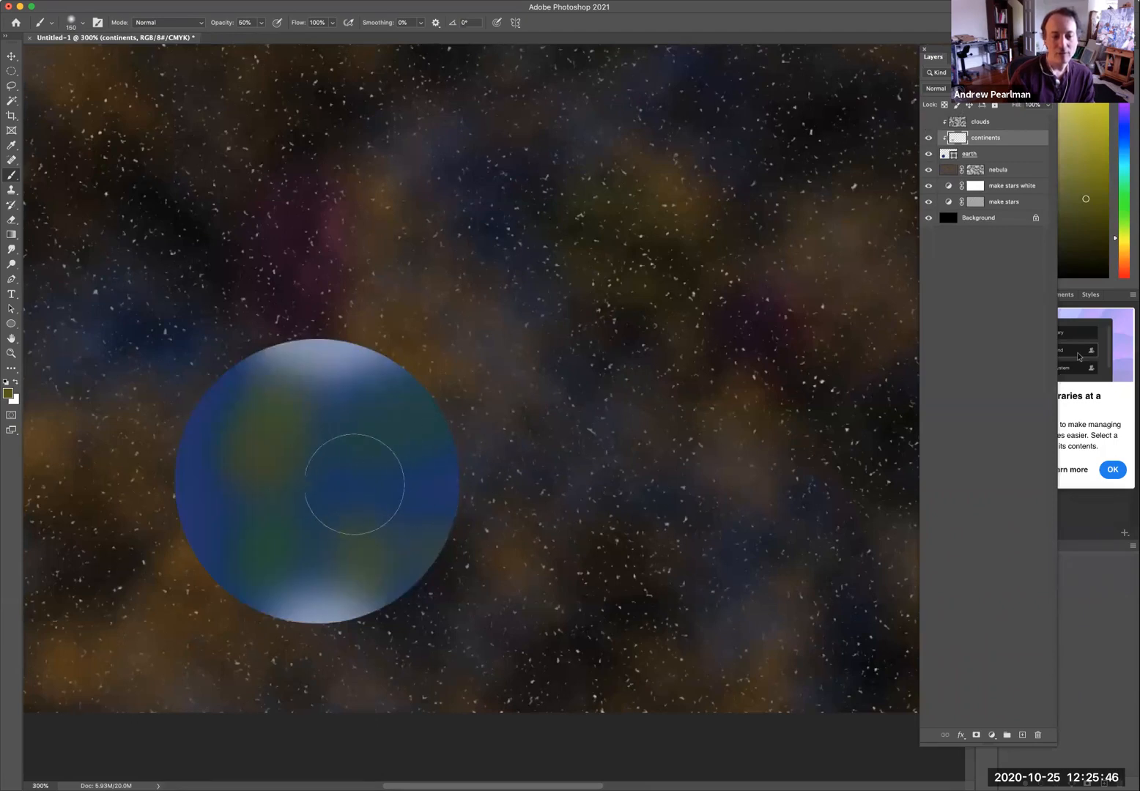
click(928, 121)
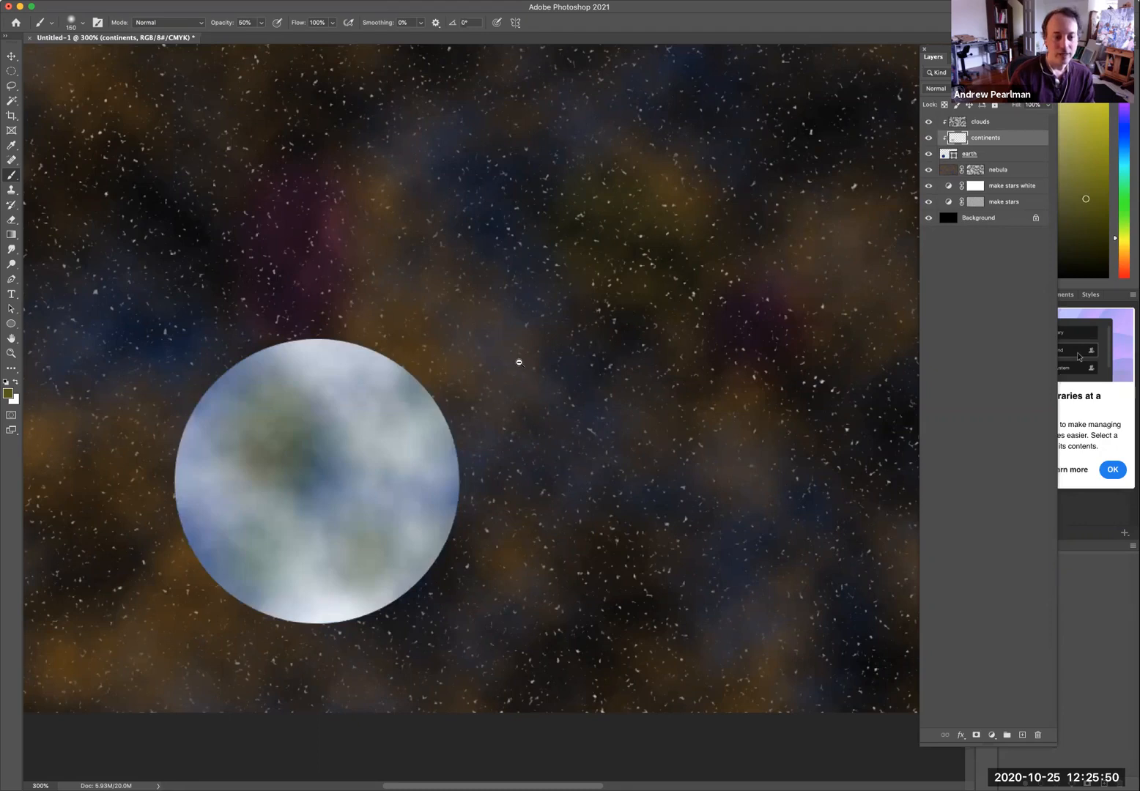
alt+super+click(519, 361)
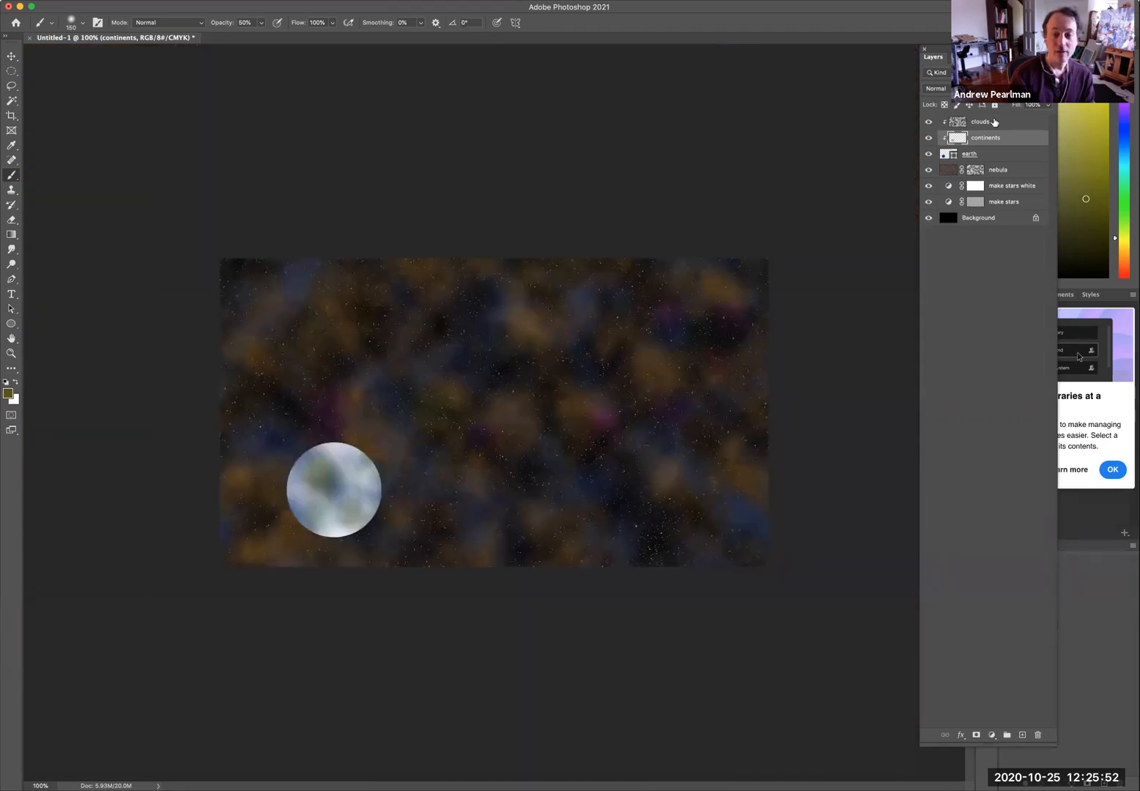
Add a new layer named "sun" above the clouds layer.
click(994, 123)
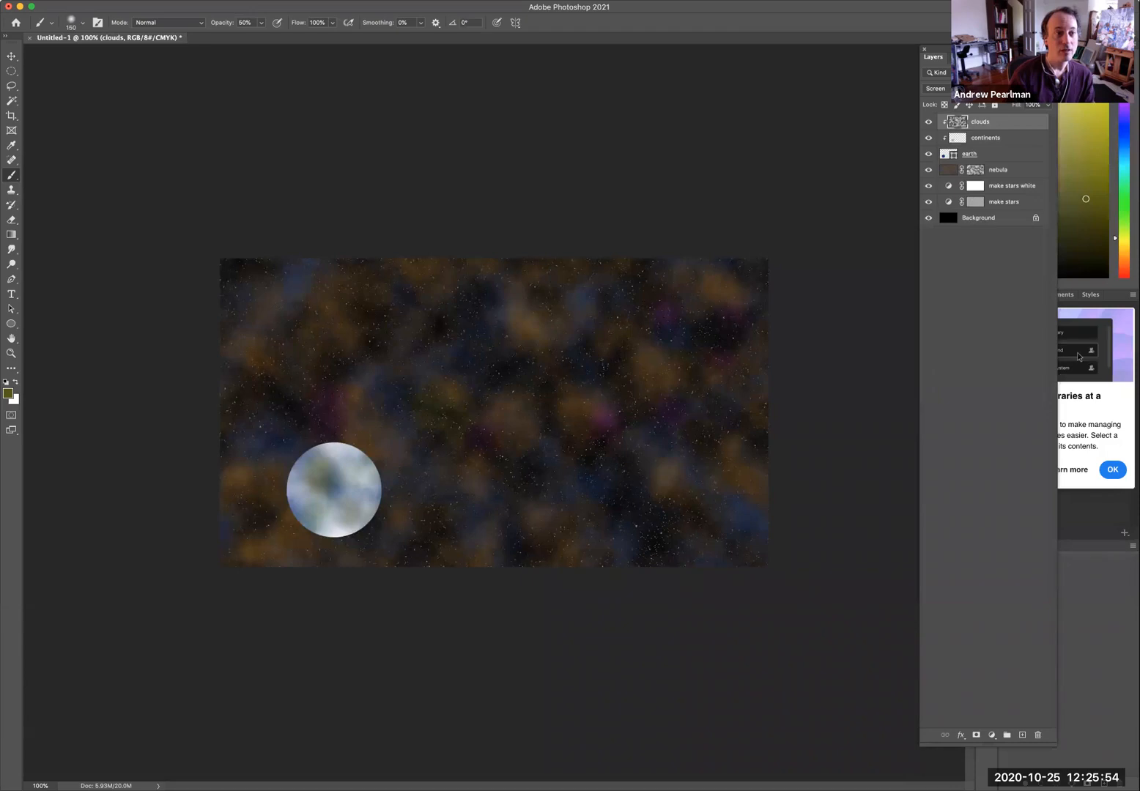
click(180, 1)
mouse_move(181, 4)
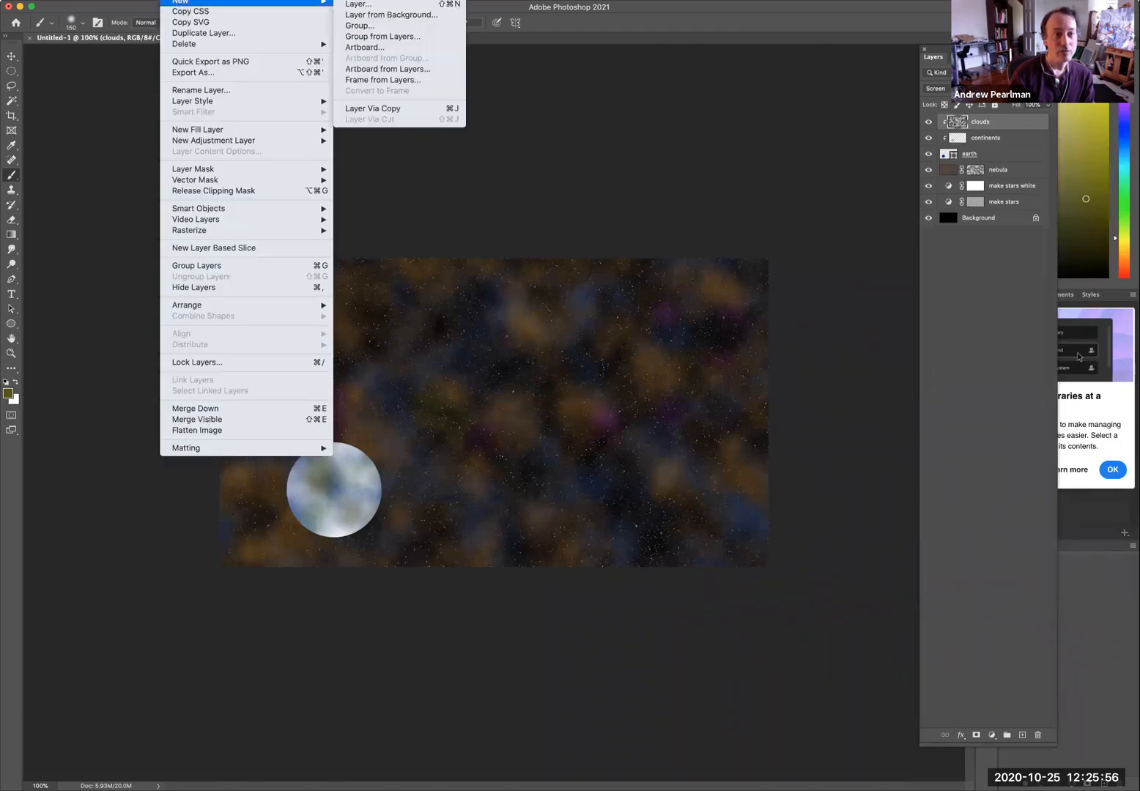
click(358, 4)
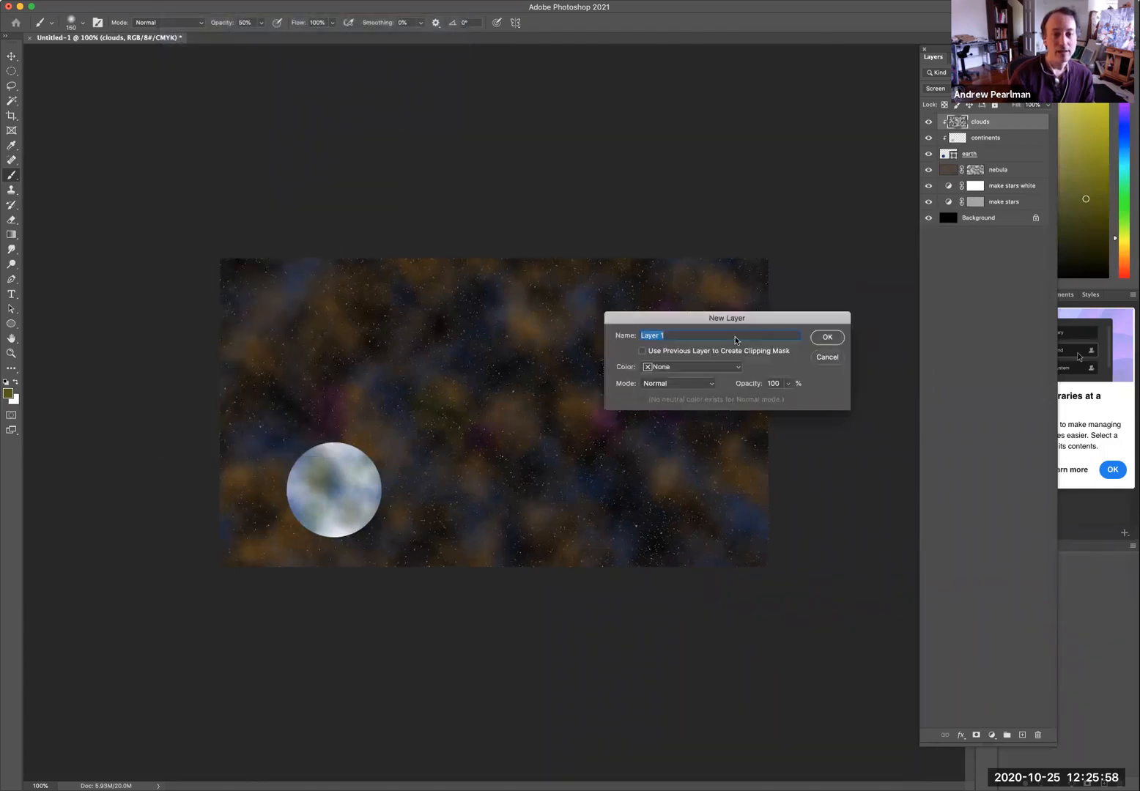
text(sun)
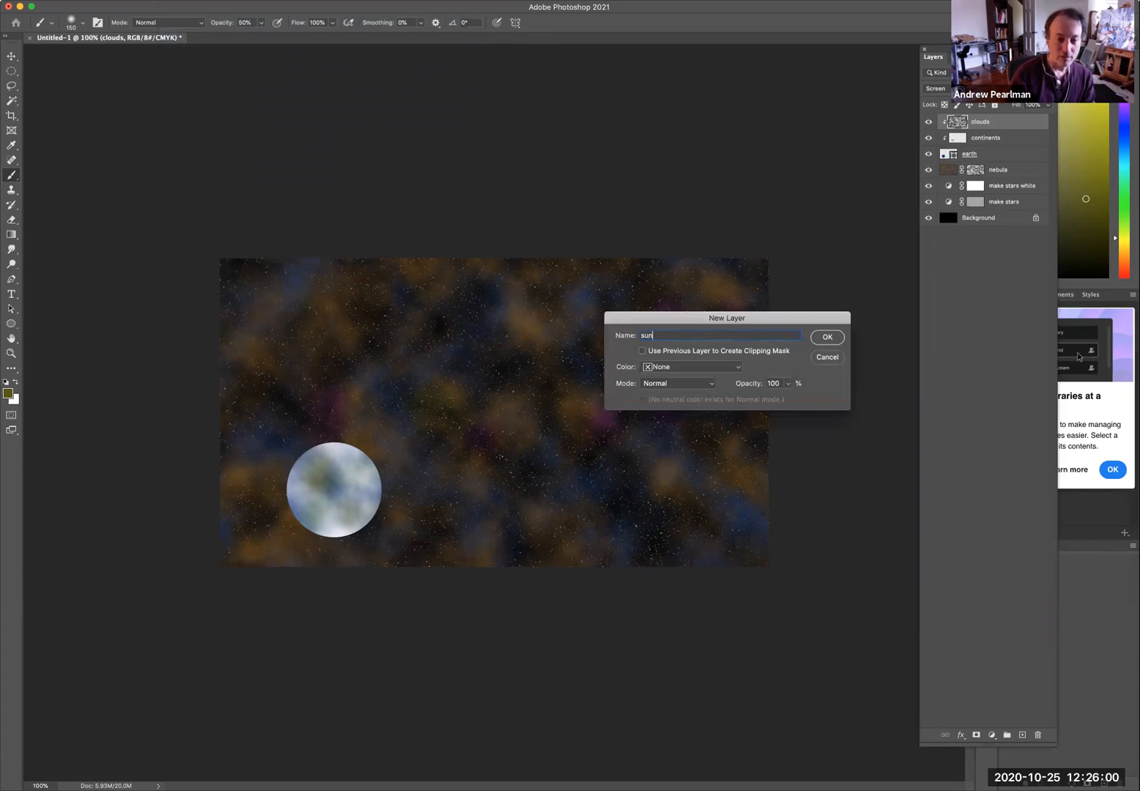
key(Return)
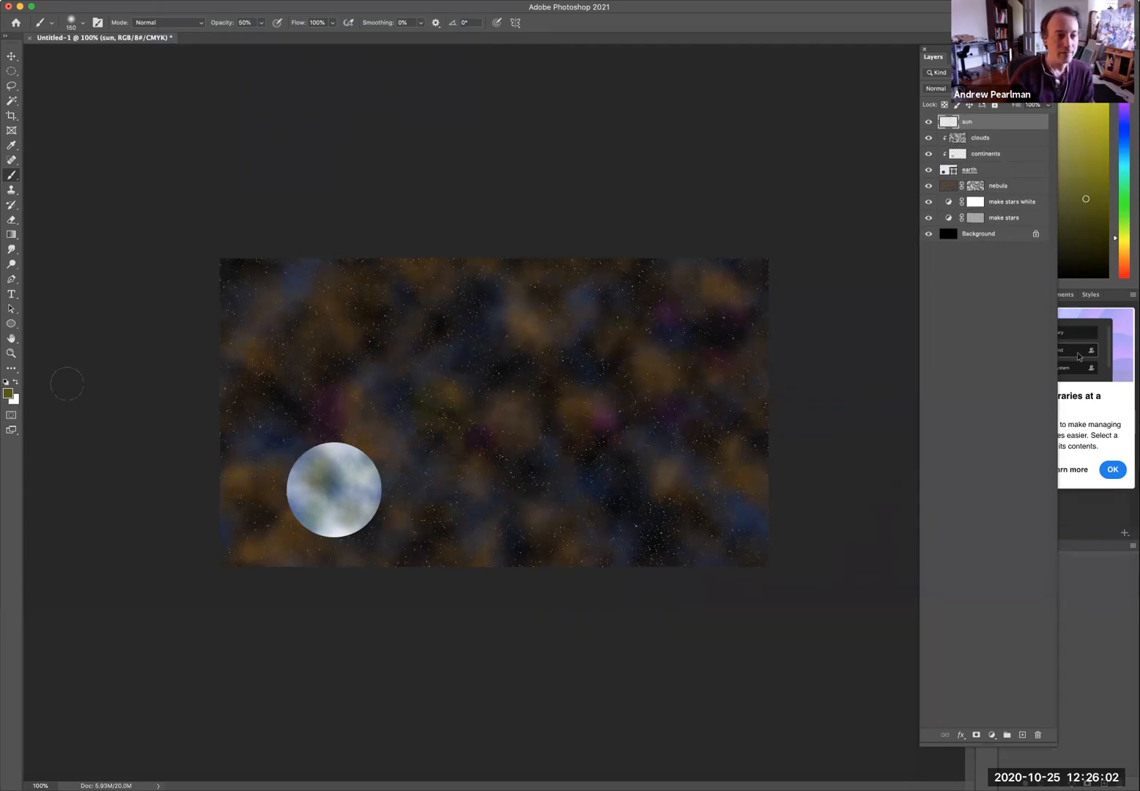
Reset the colors to default black and white and fill the sun layer with black.
click(6, 383)
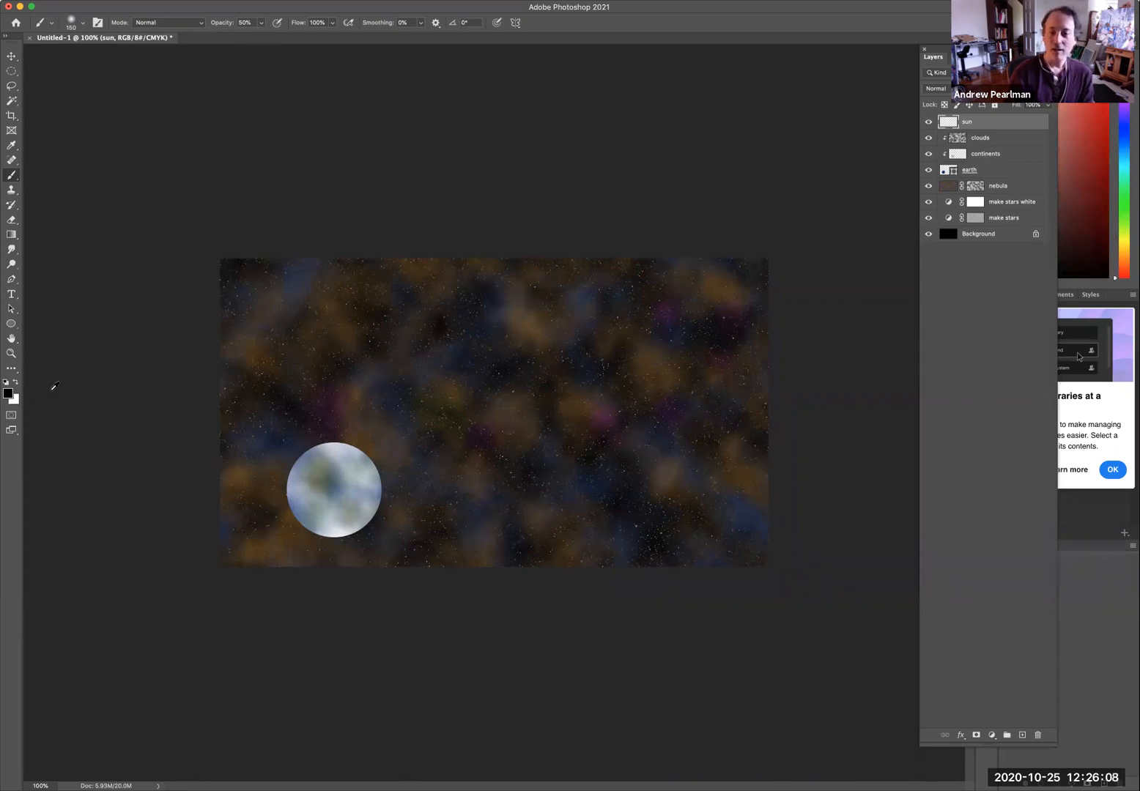
key(alt+BackSpace)
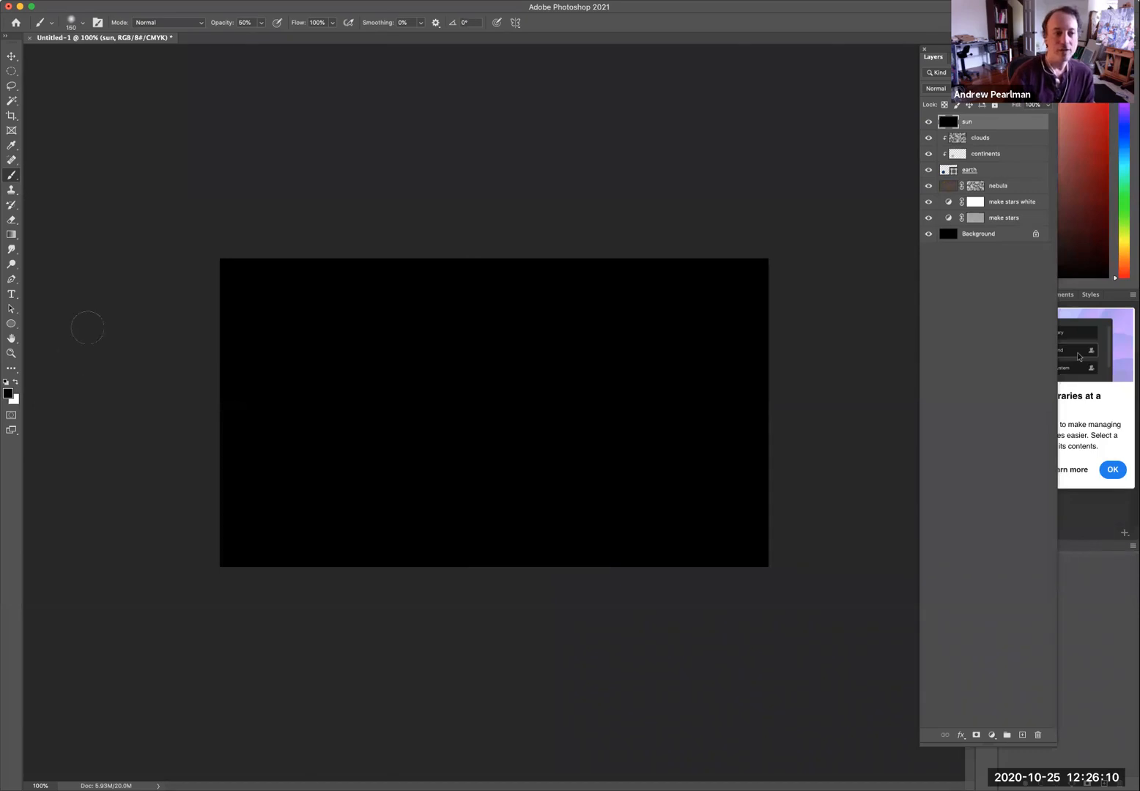
Inside a large circular selection, render a 105mm Prime lens flare centered in the circle, then deselect.
click(13, 72)
drag(302, 279, 567, 588)
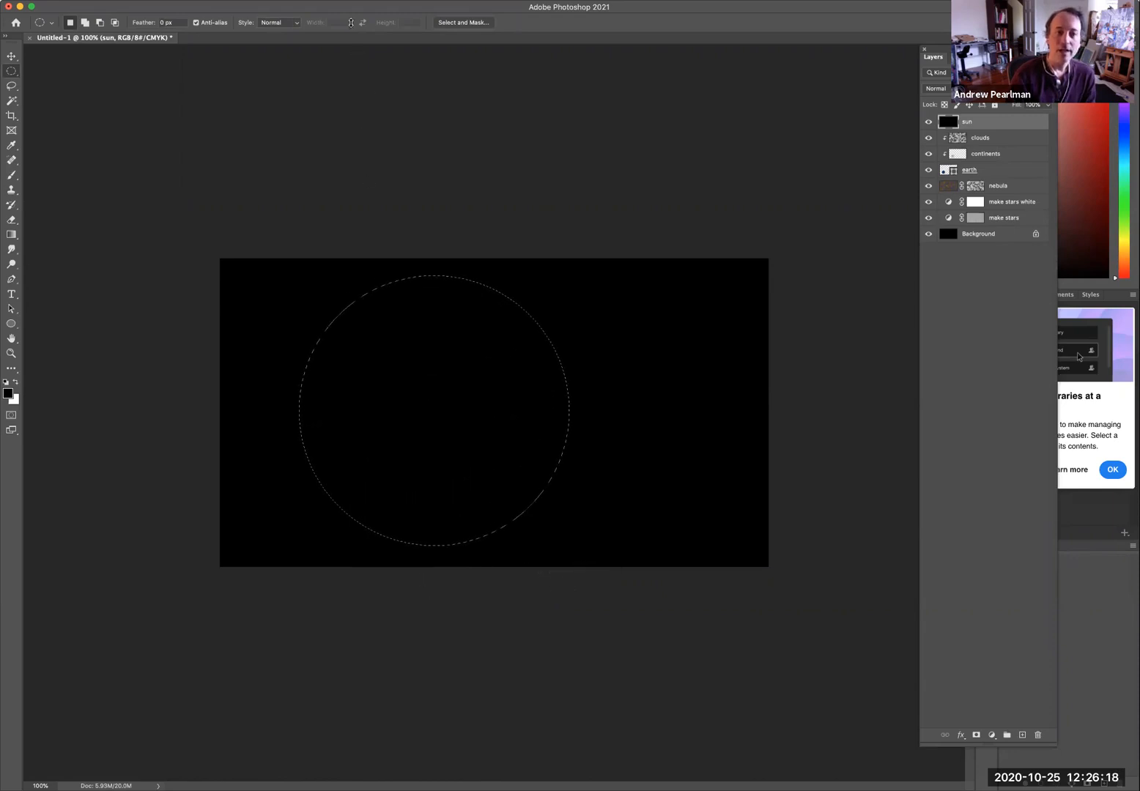
click(266, 0)
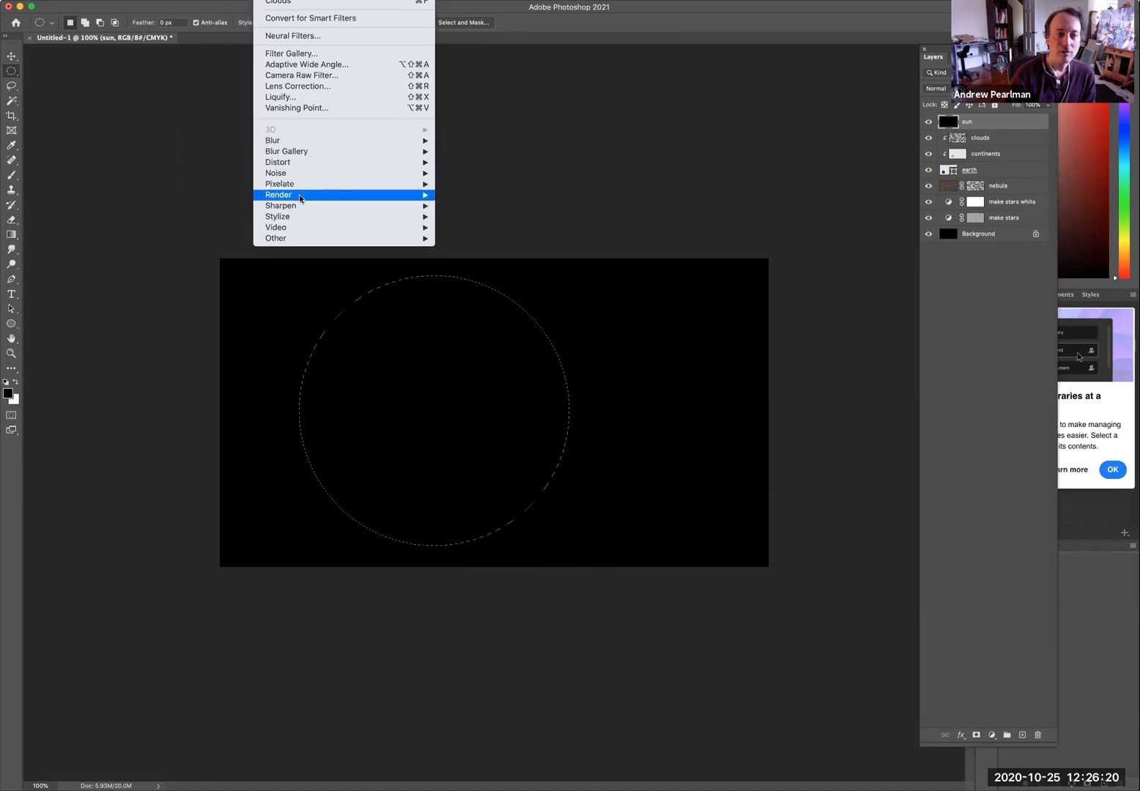
mouse_move(300, 196)
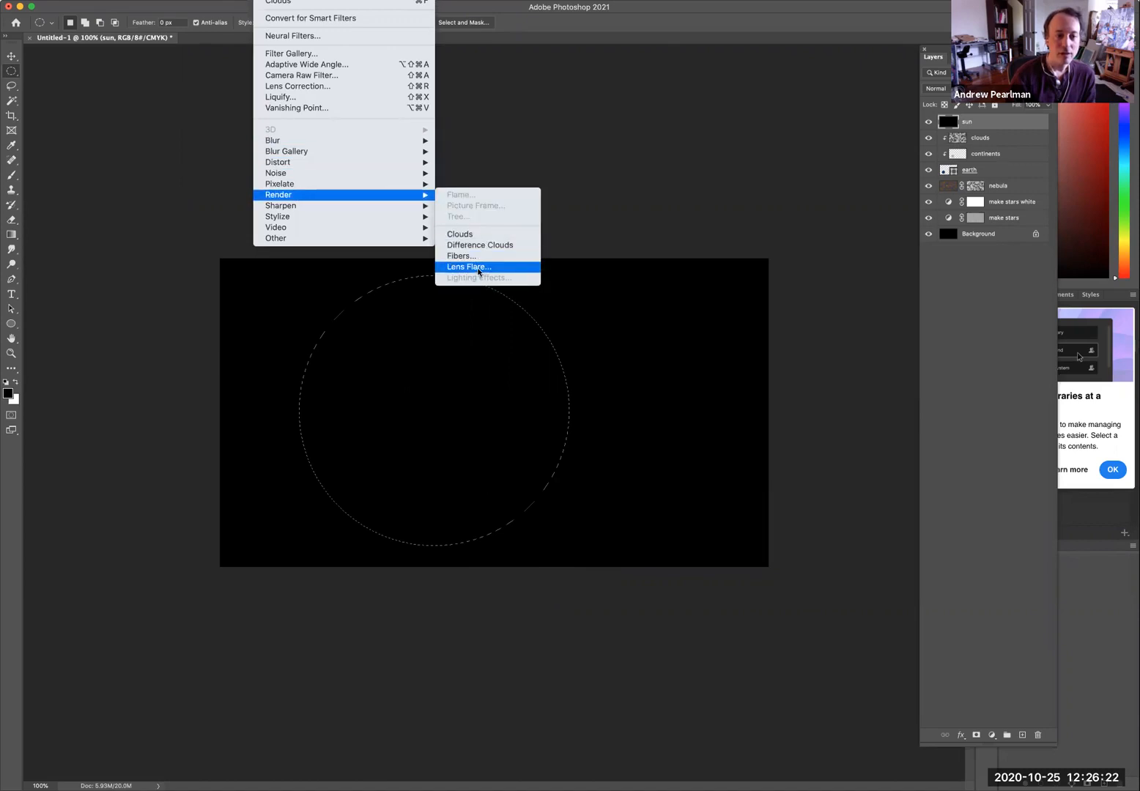
click(477, 270)
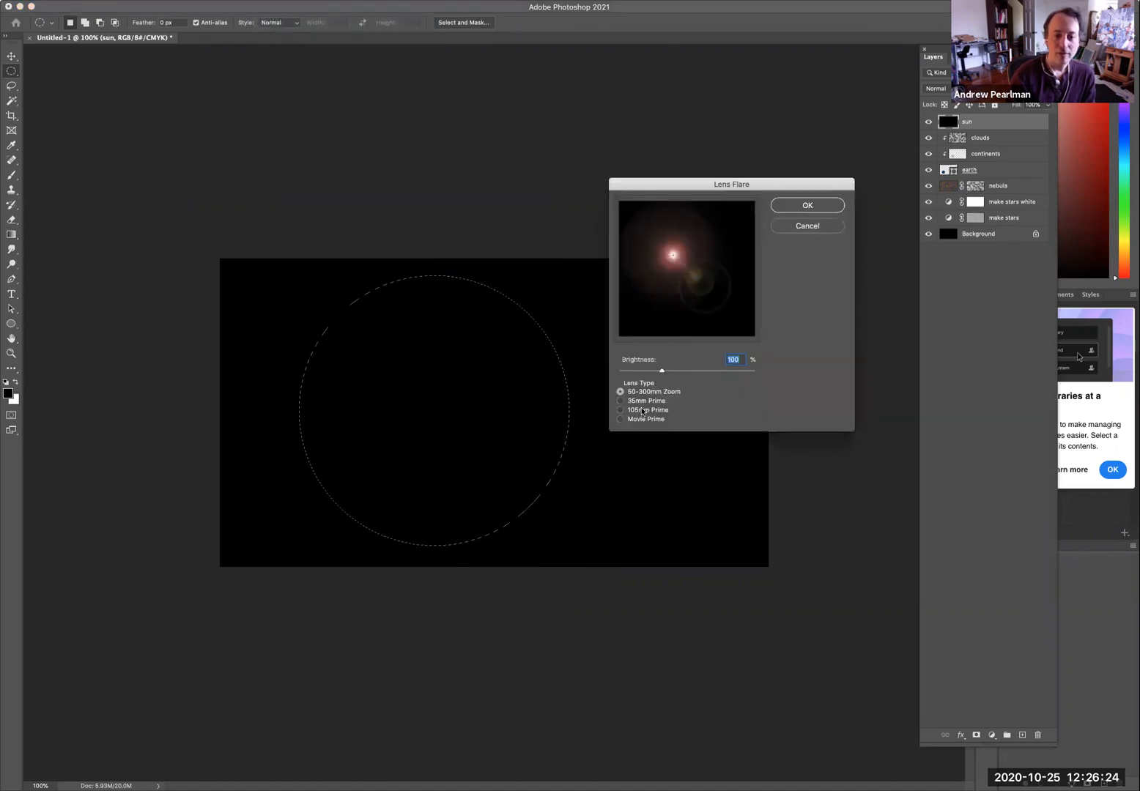
click(642, 410)
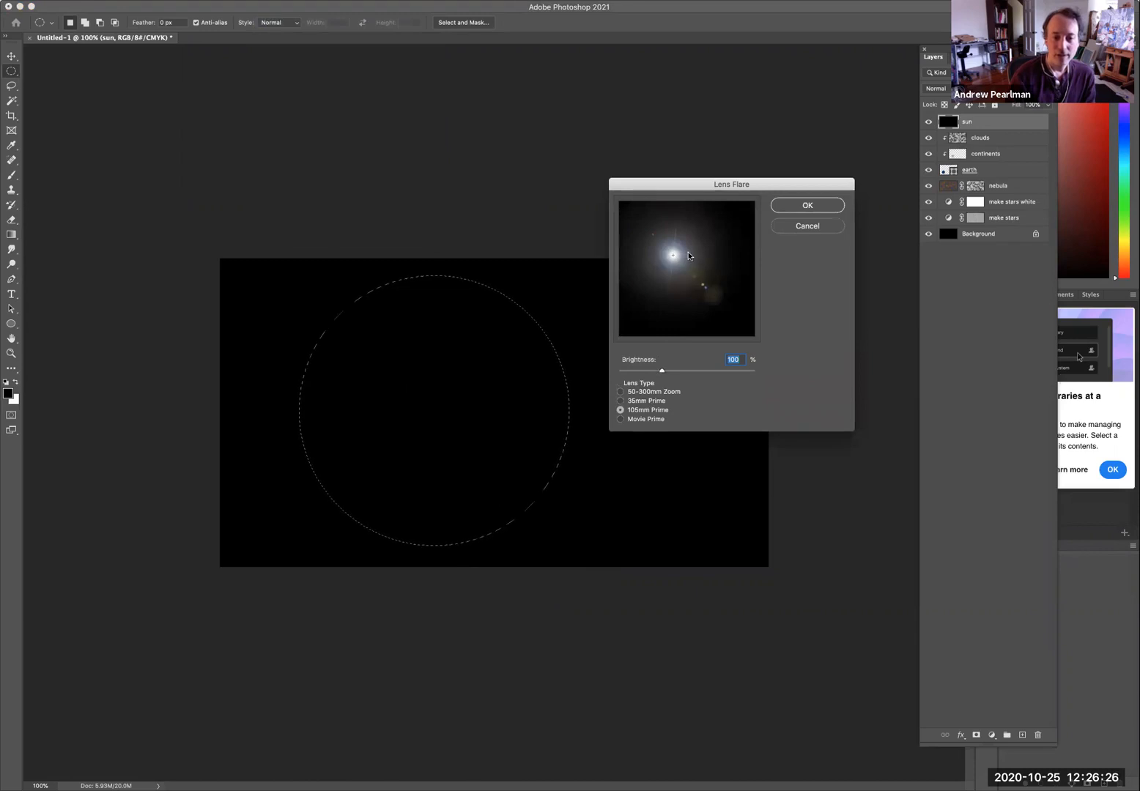
click(677, 259)
drag(677, 259, 687, 271)
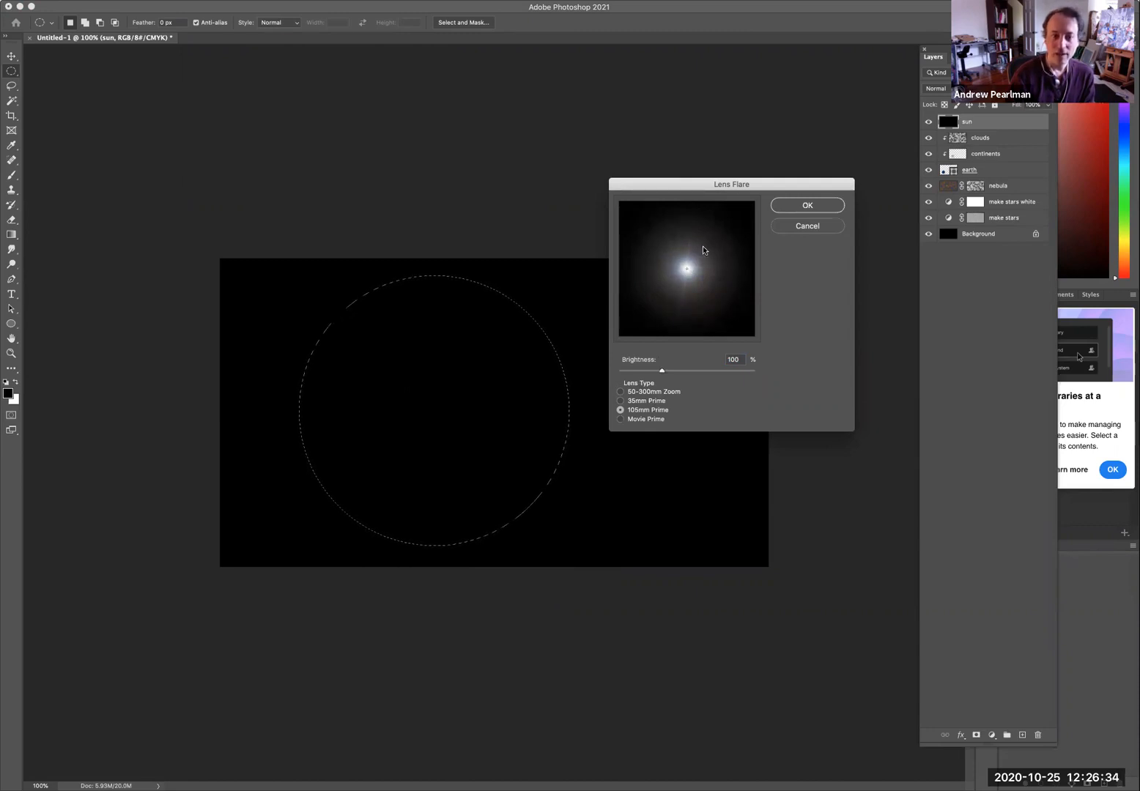
click(799, 202)
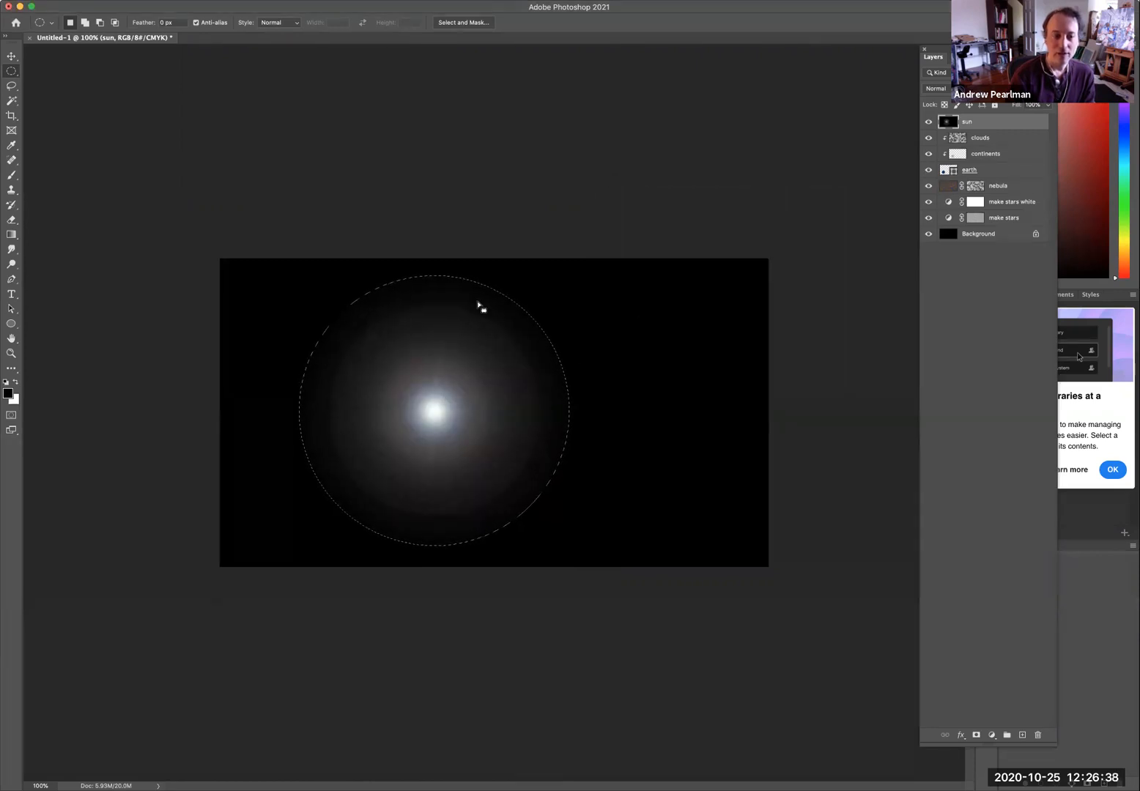
click(235, 0)
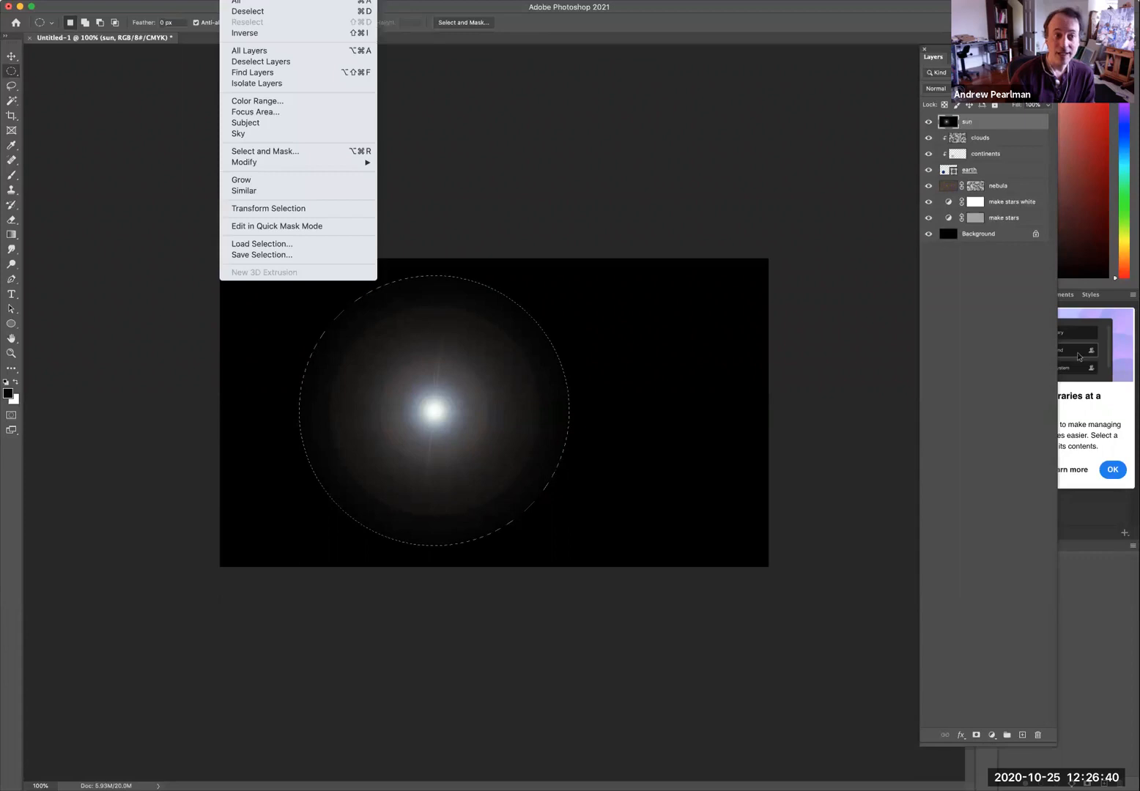
click(248, 11)
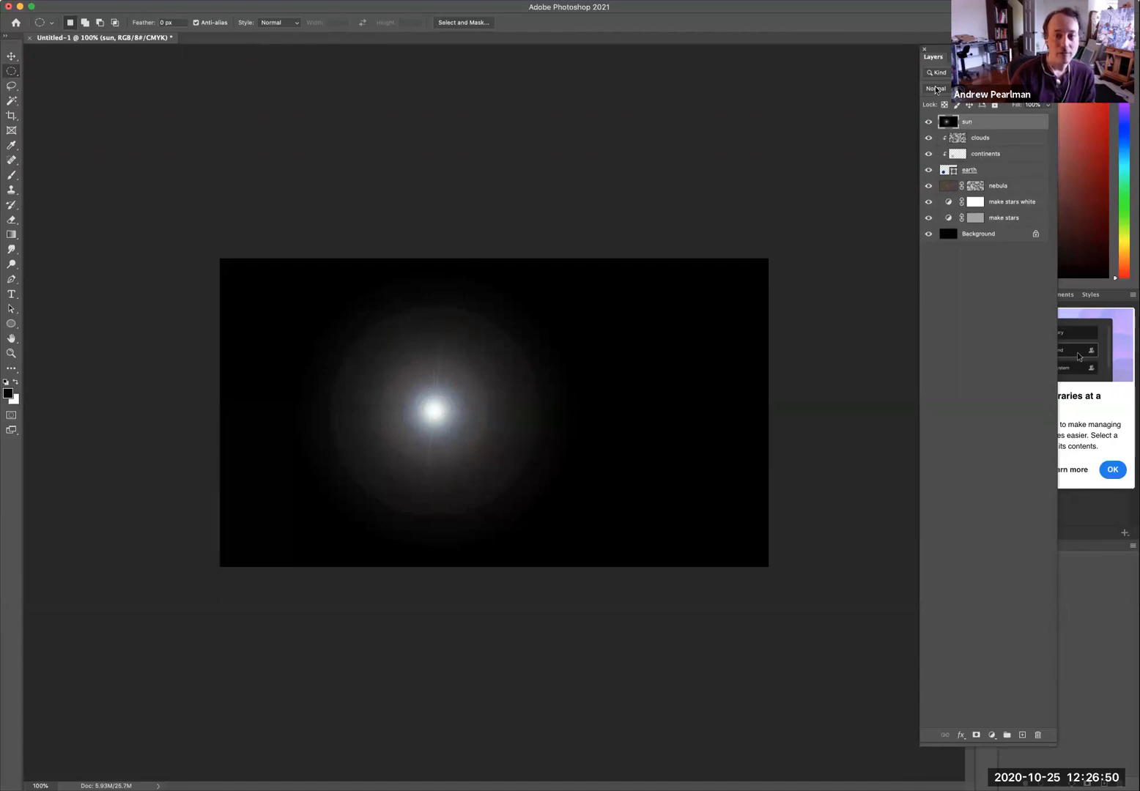
Set the sun layer's blend mode to Screen.
click(935, 89)
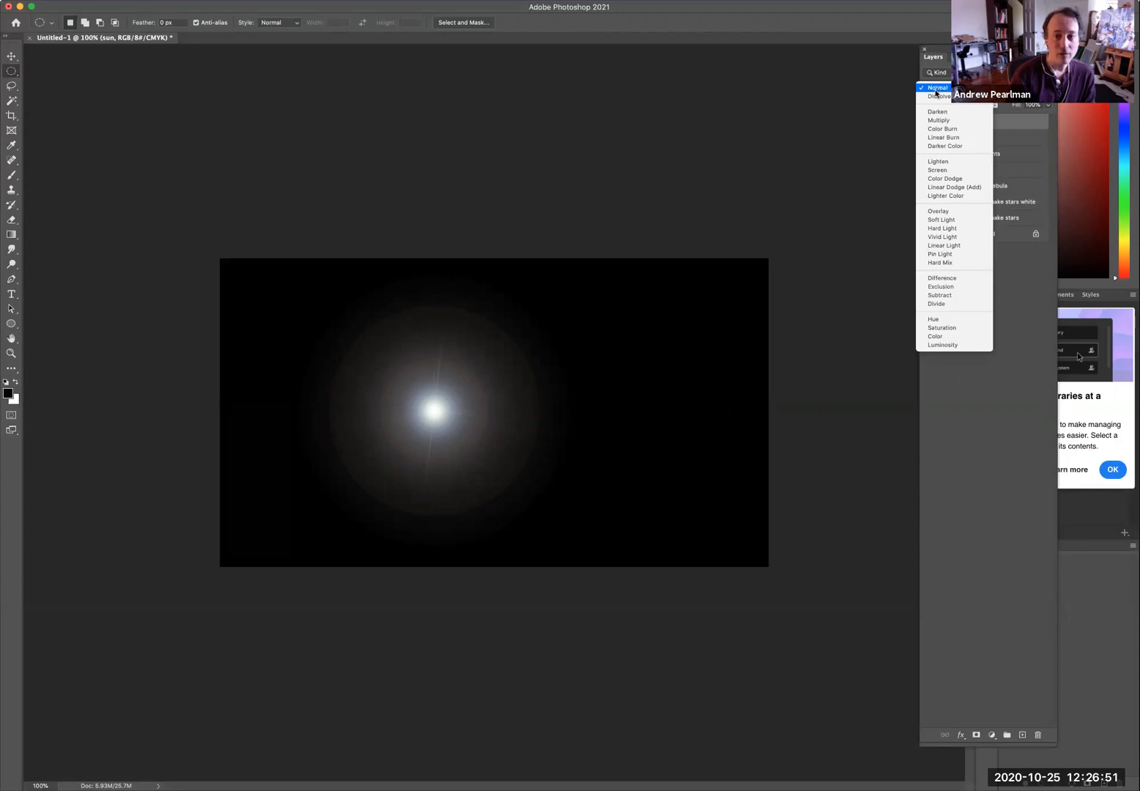
click(937, 170)
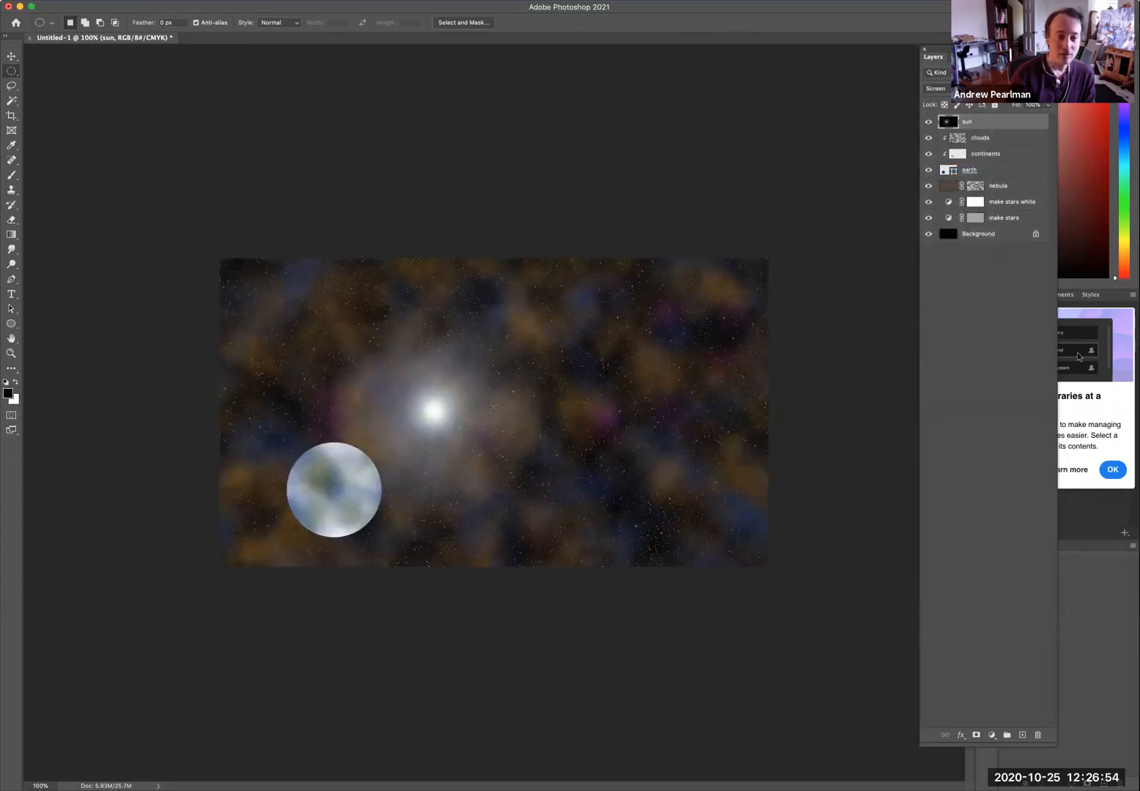
Move the sun layer below the earth layer and drag the sun to sit just behind the planet's upper right edge.
click(11, 57)
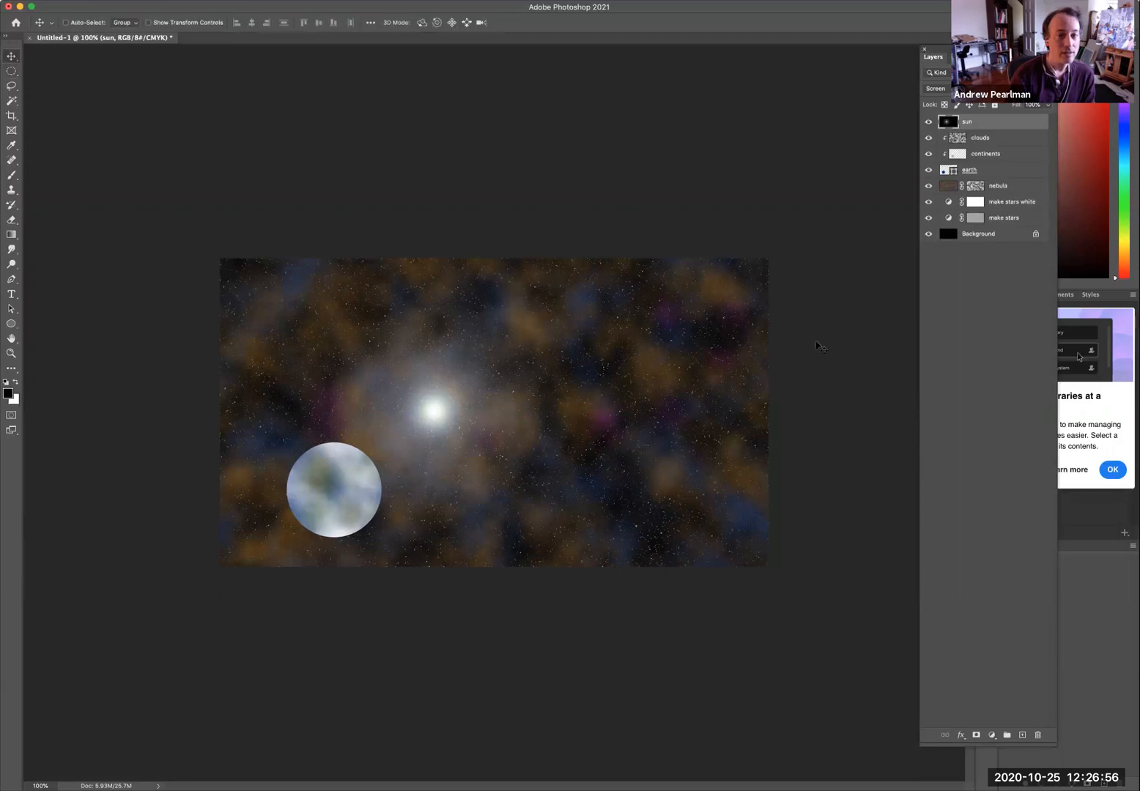
drag(944, 123, 955, 177)
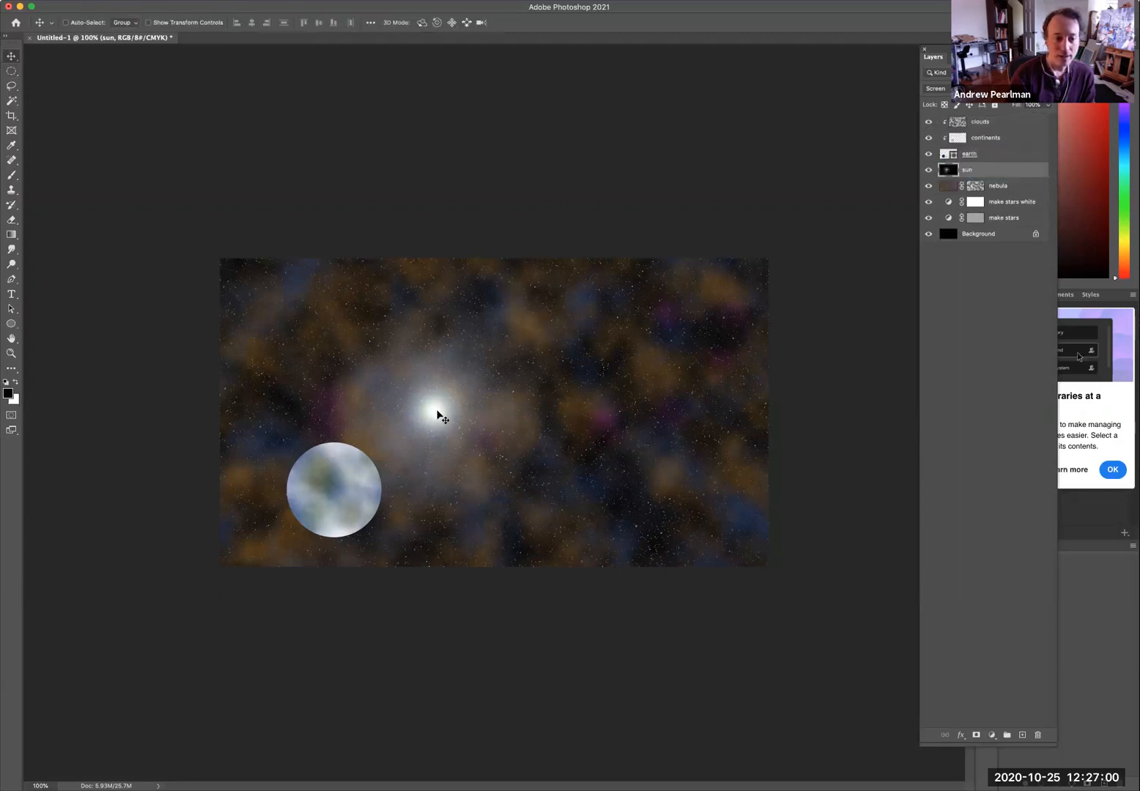
drag(440, 415, 375, 462)
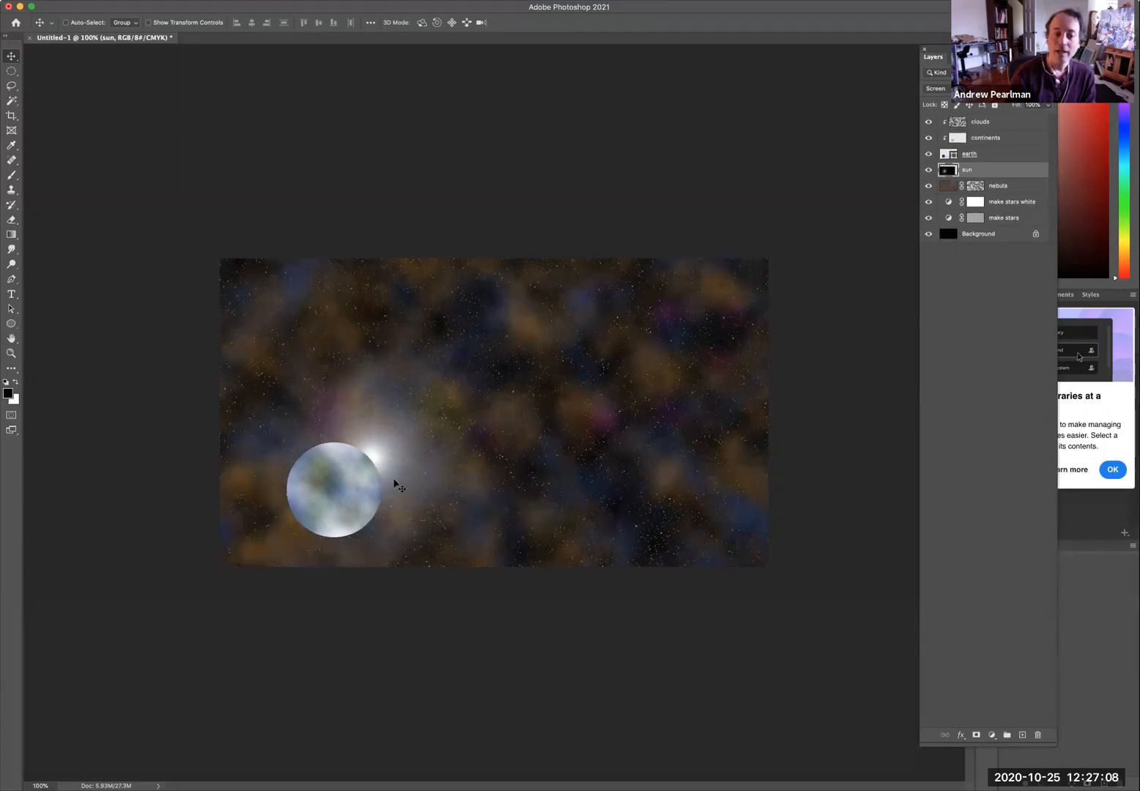
Add a Drop Shadow style to the earth layer, dragging the shadow up and to the right of the planet.
key(alt+bracketright)
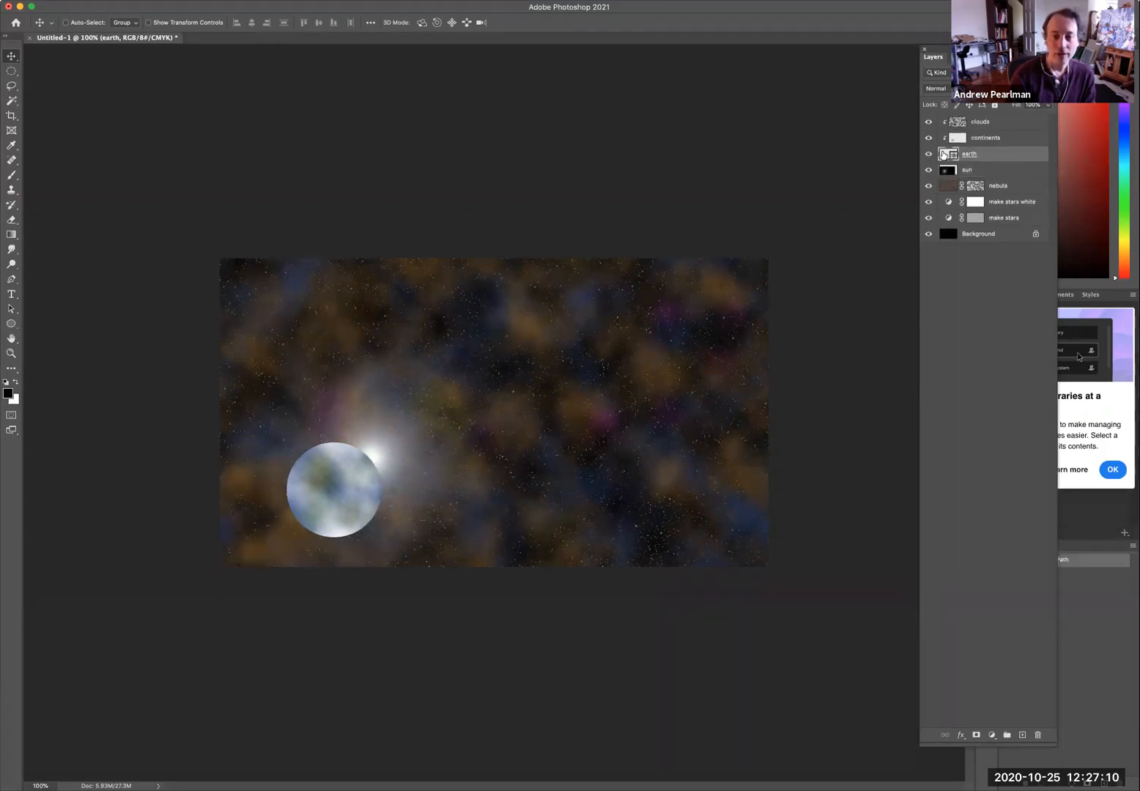
click(174, 1)
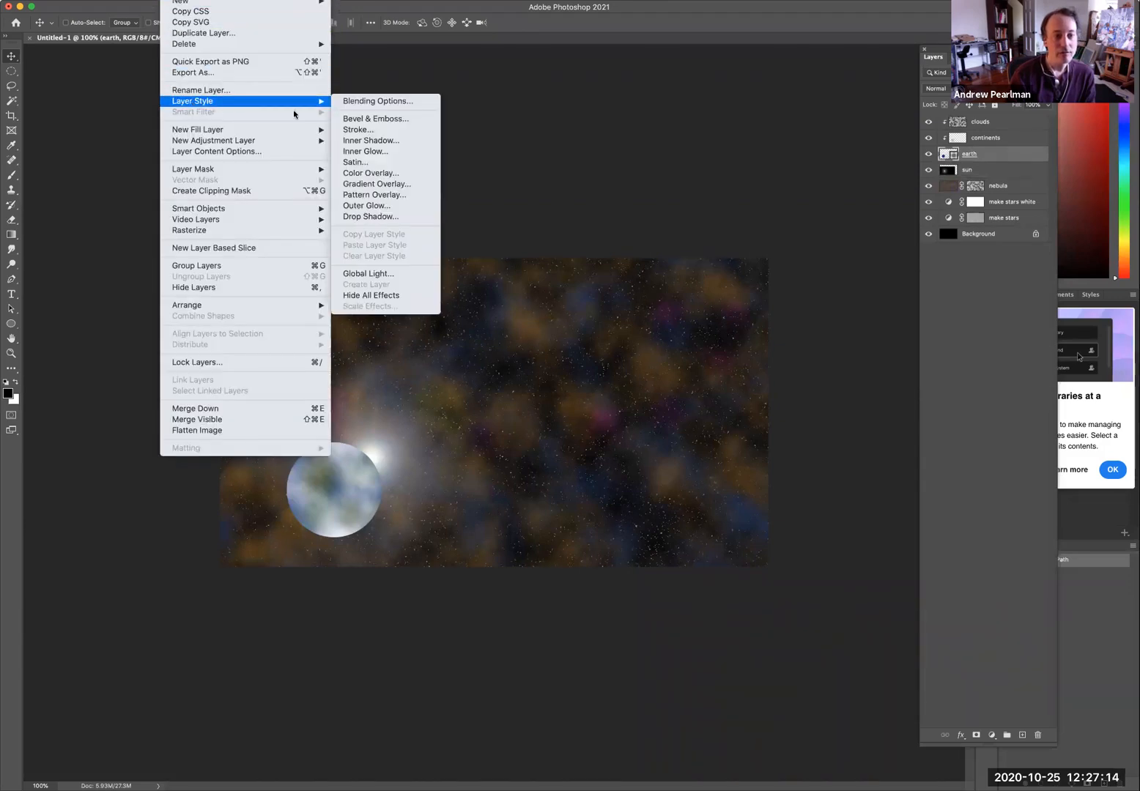
mouse_move(309, 106)
click(374, 216)
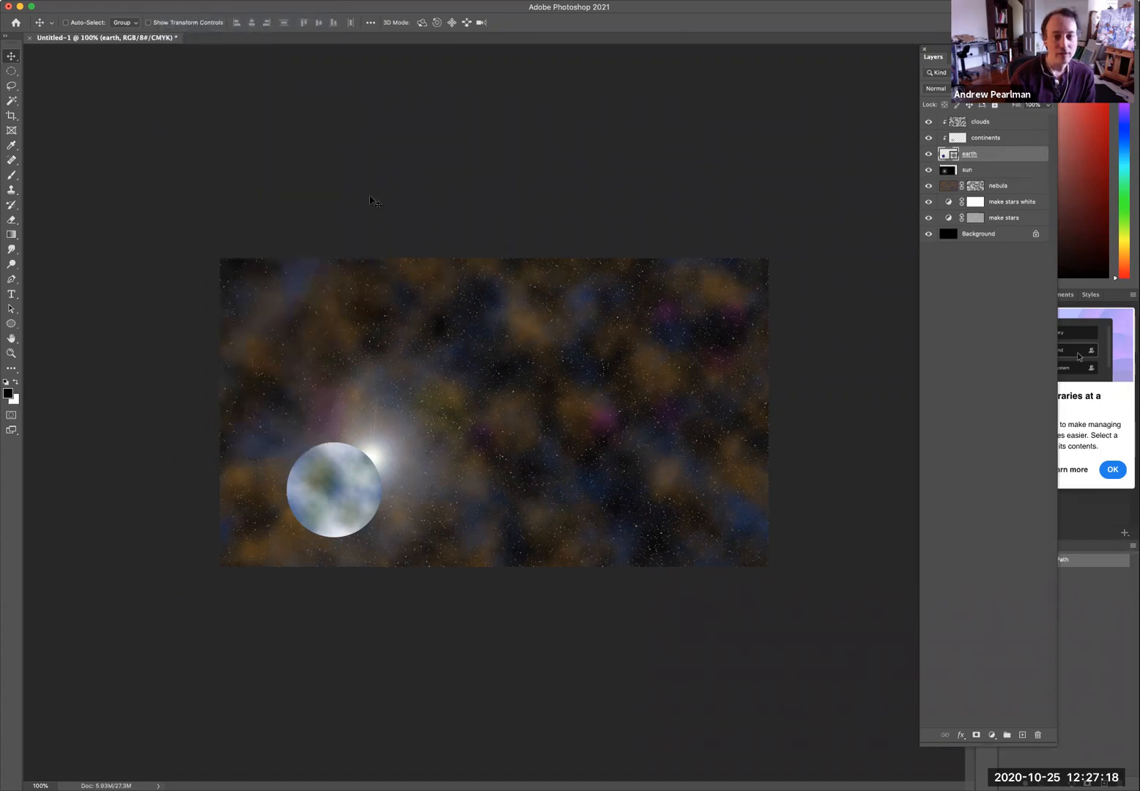
drag(367, 492, 462, 410)
drag(461, 358, 432, 319)
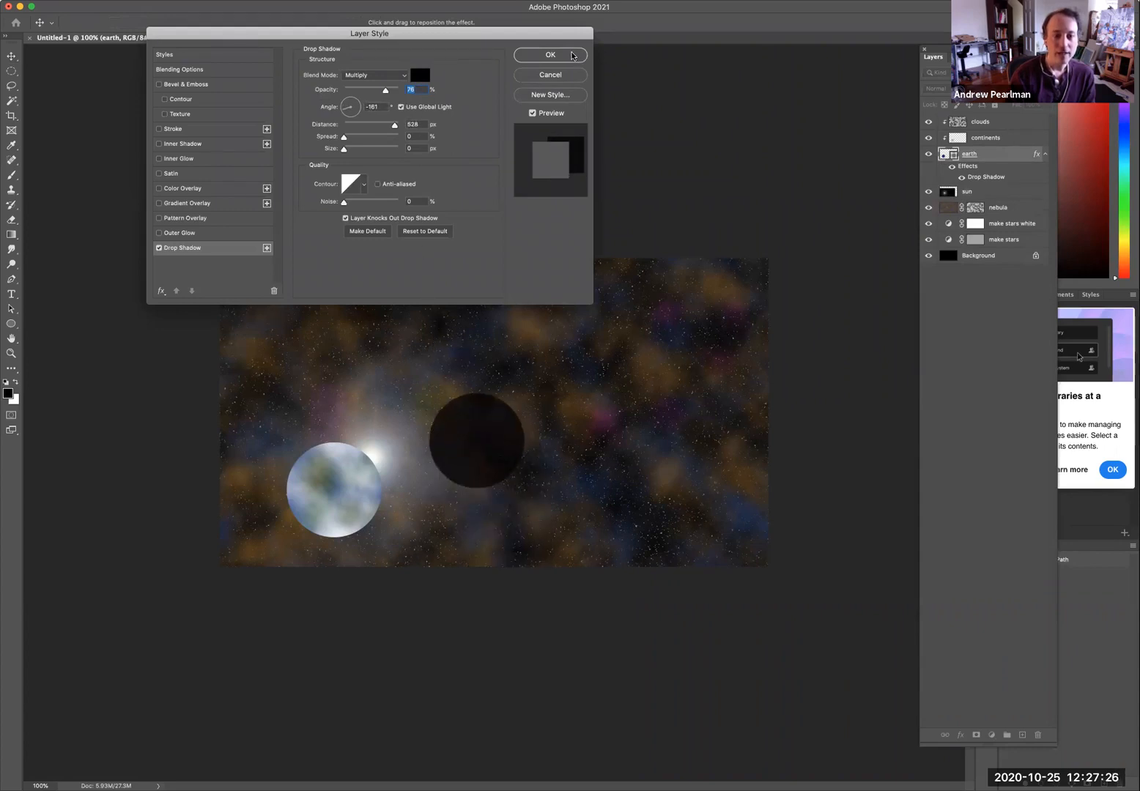
click(572, 55)
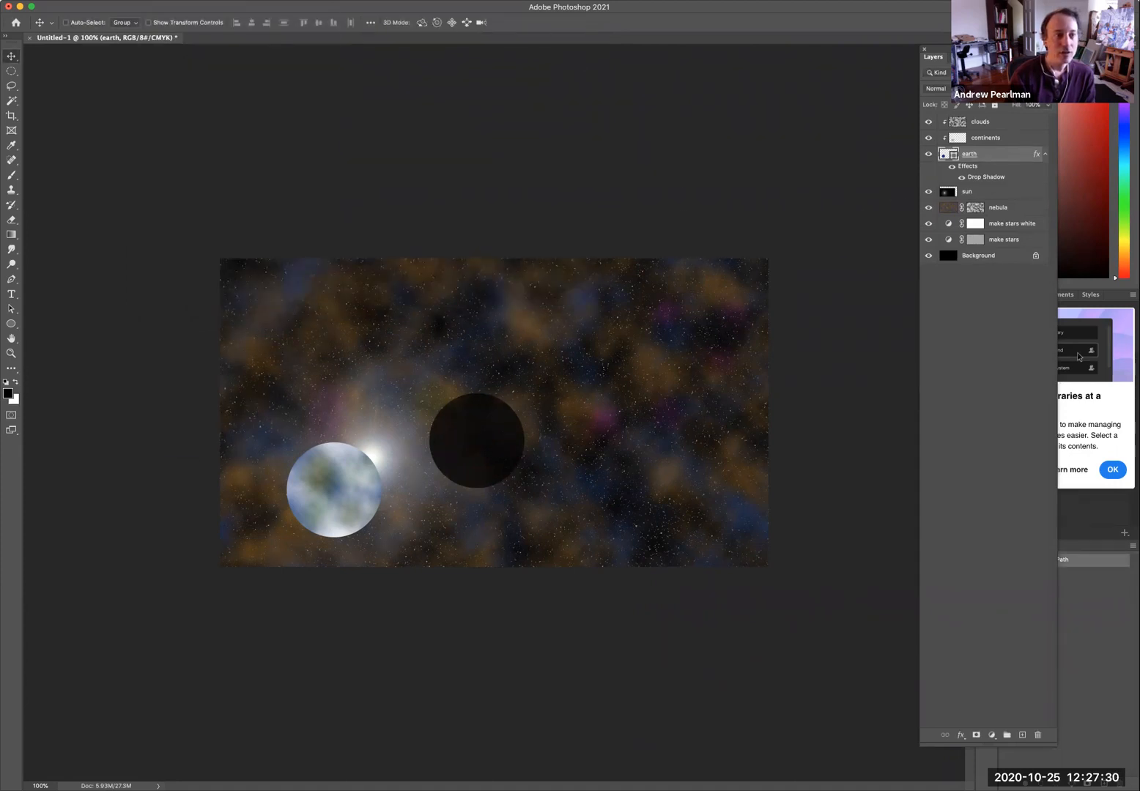
Convert the earth layer's drop shadow effect into its own separate layer.
click(173, 0)
mouse_move(200, 100)
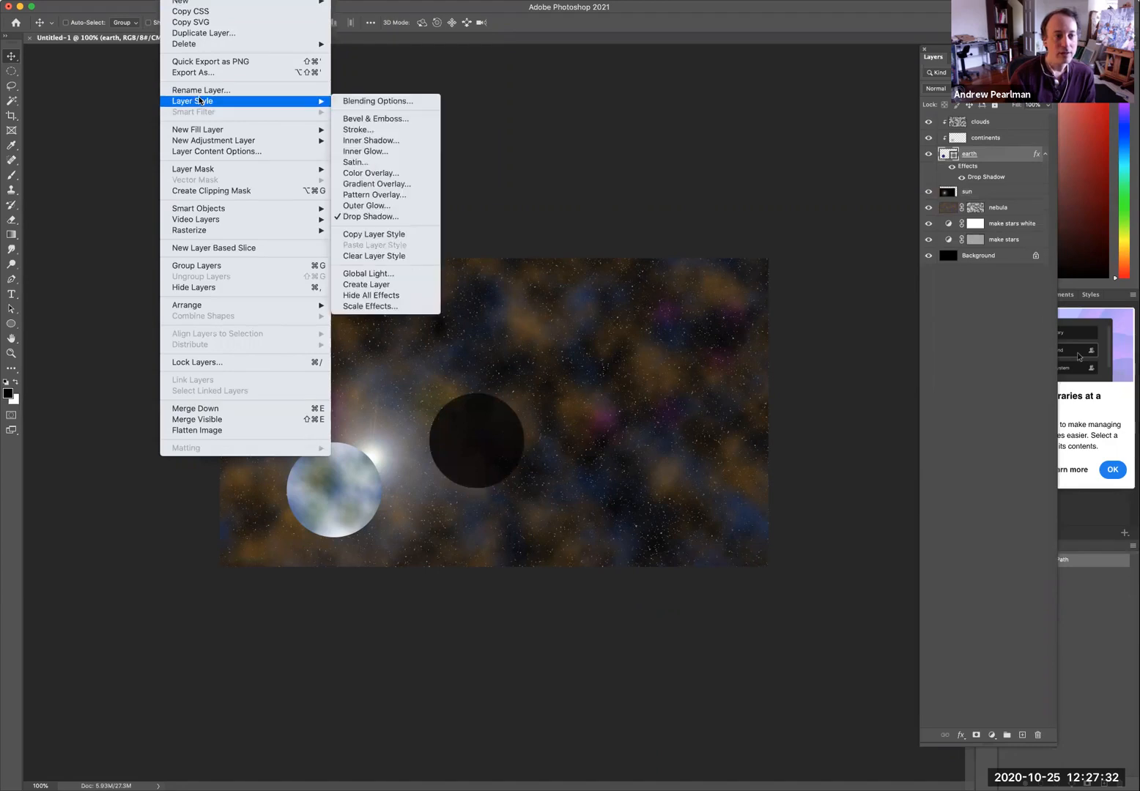
click(421, 290)
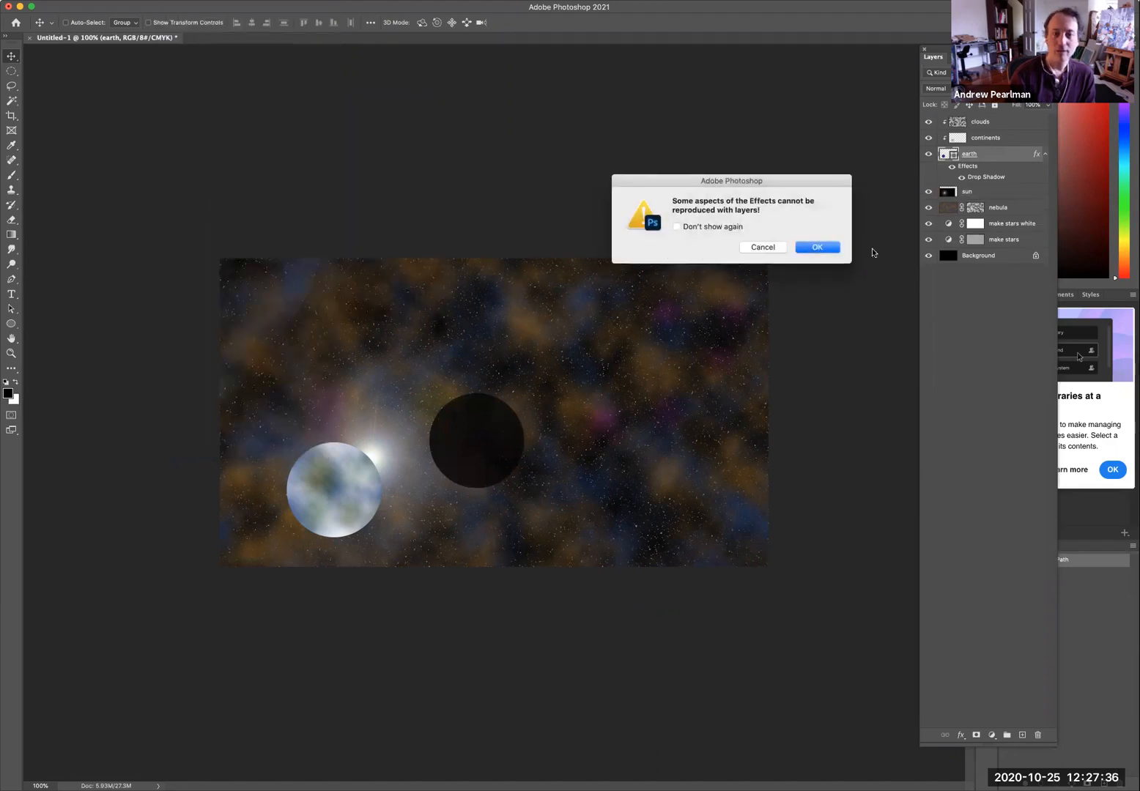
click(815, 248)
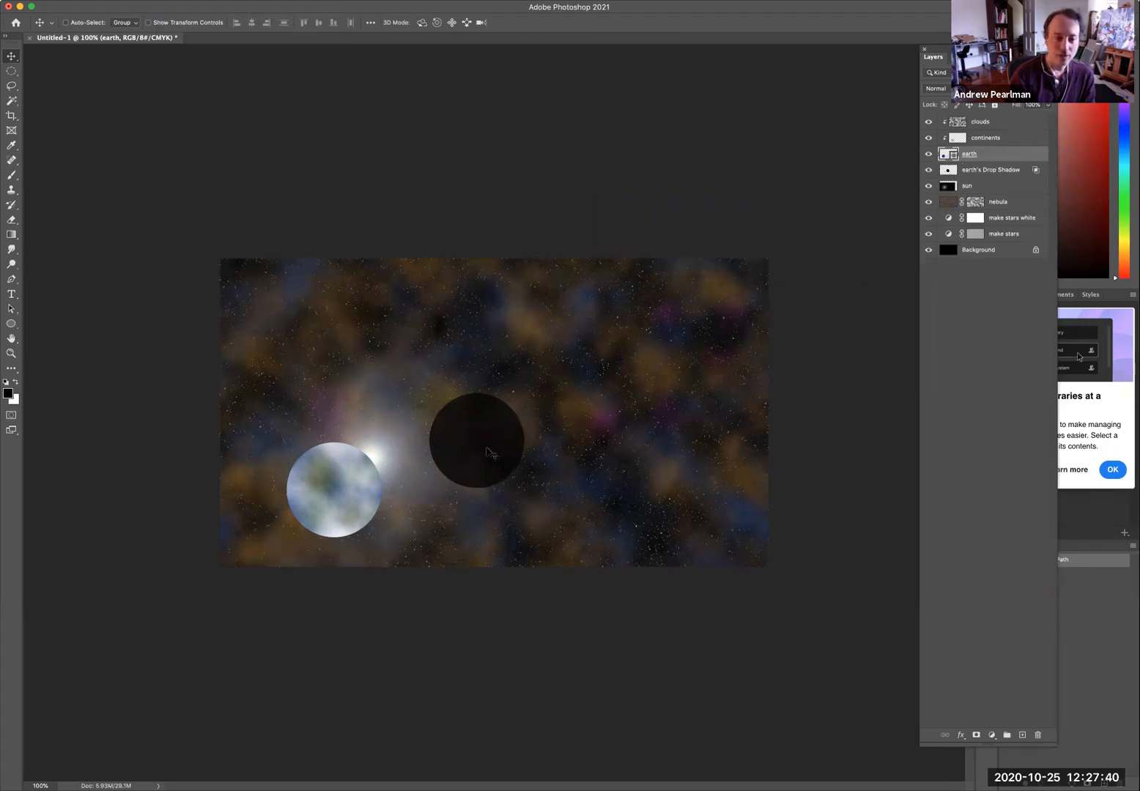
Move the drop shadow layer to the top of the stack and drag the shadow over the planet, leaving a lit crescent.
click(987, 178)
drag(457, 450, 413, 467)
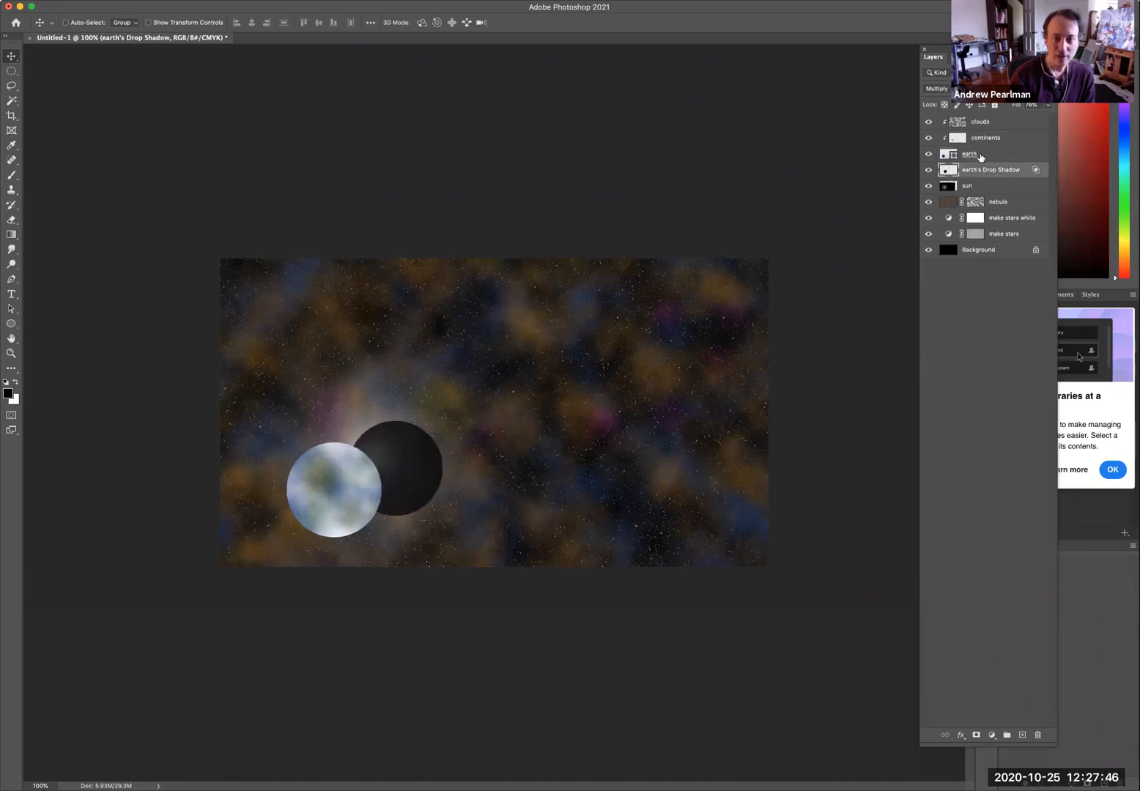
drag(947, 171, 950, 122)
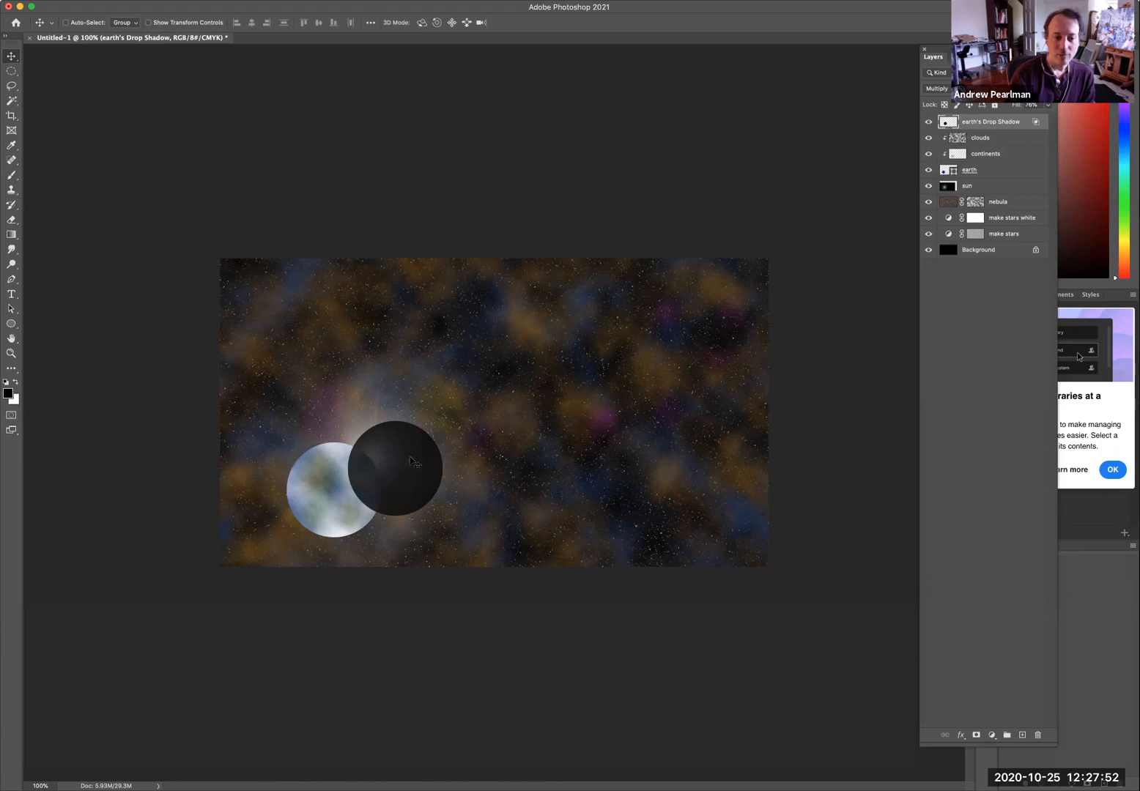
drag(394, 460, 317, 493)
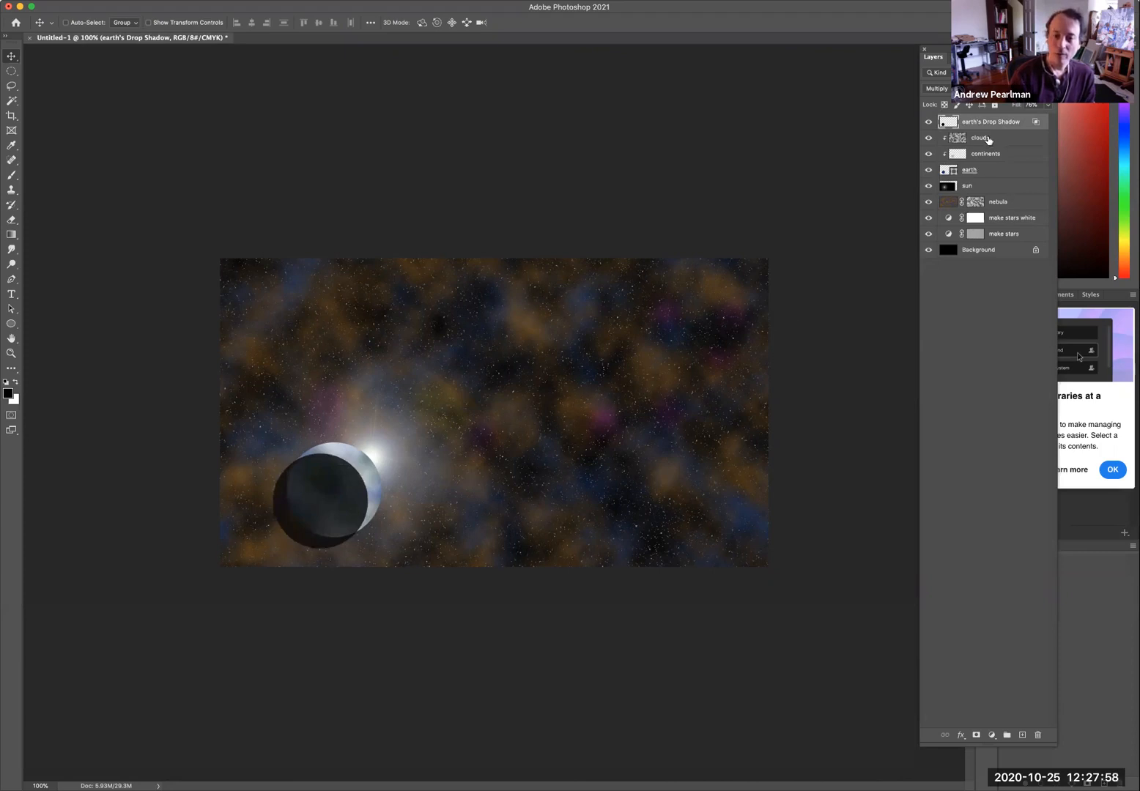
Clip the drop shadow layer to the planet layers below and nudge the shadow slightly.
drag(993, 138, 994, 126)
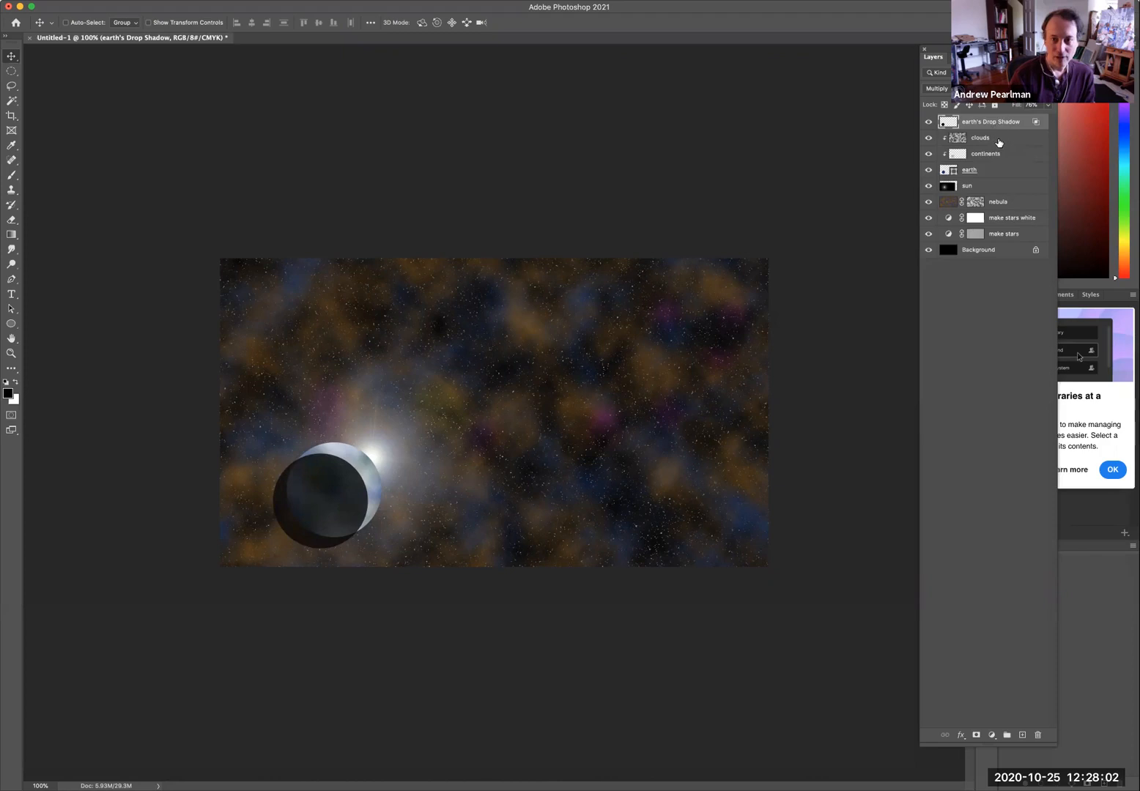
drag(1000, 138, 1000, 127)
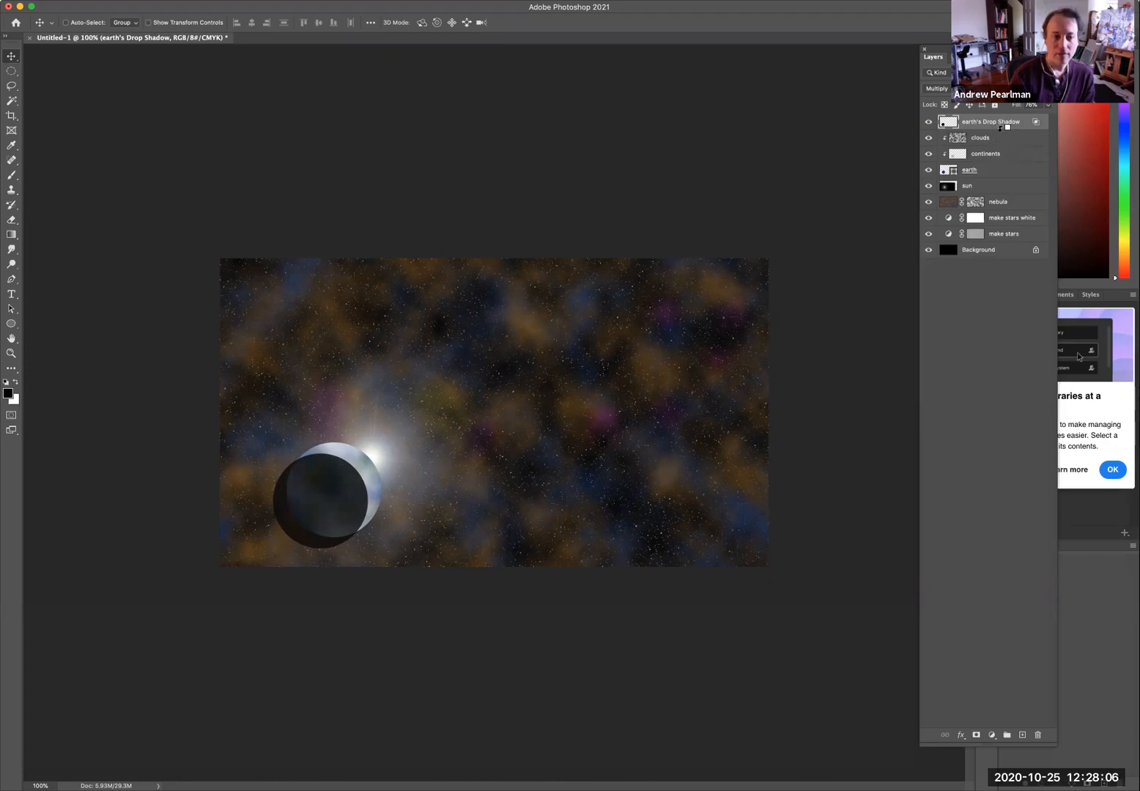
alt+click(1001, 129)
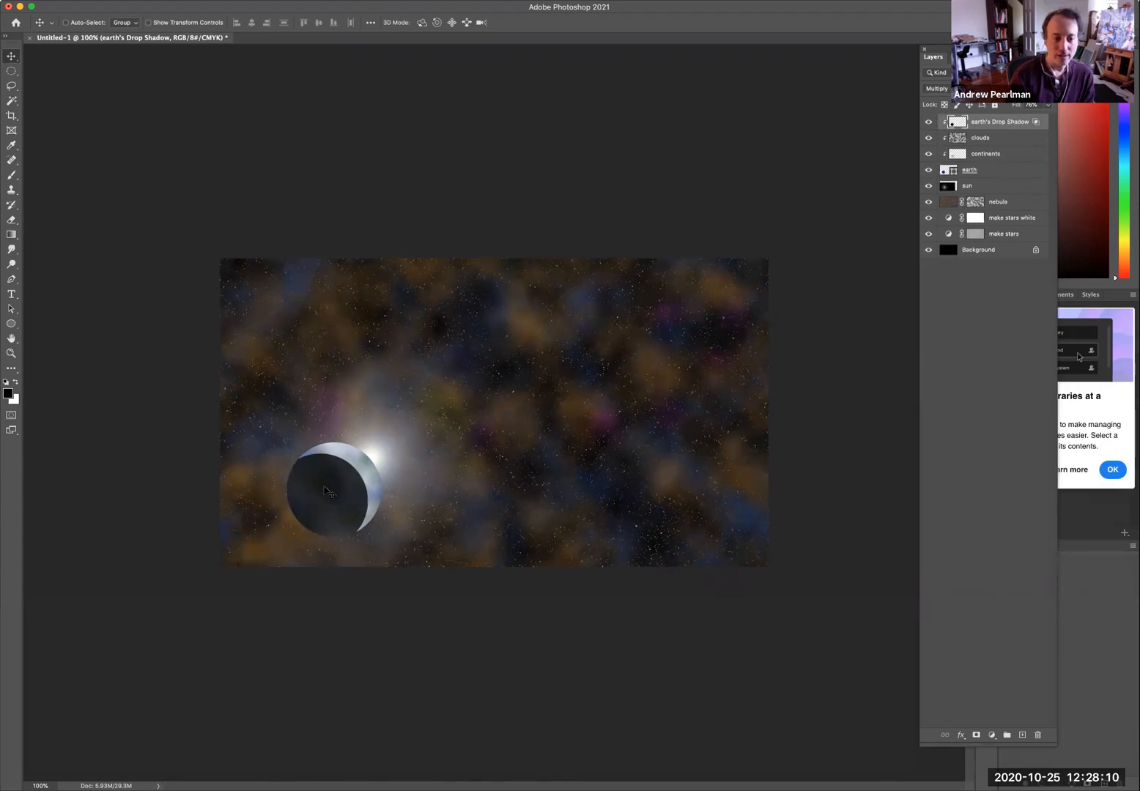
drag(328, 489, 329, 486)
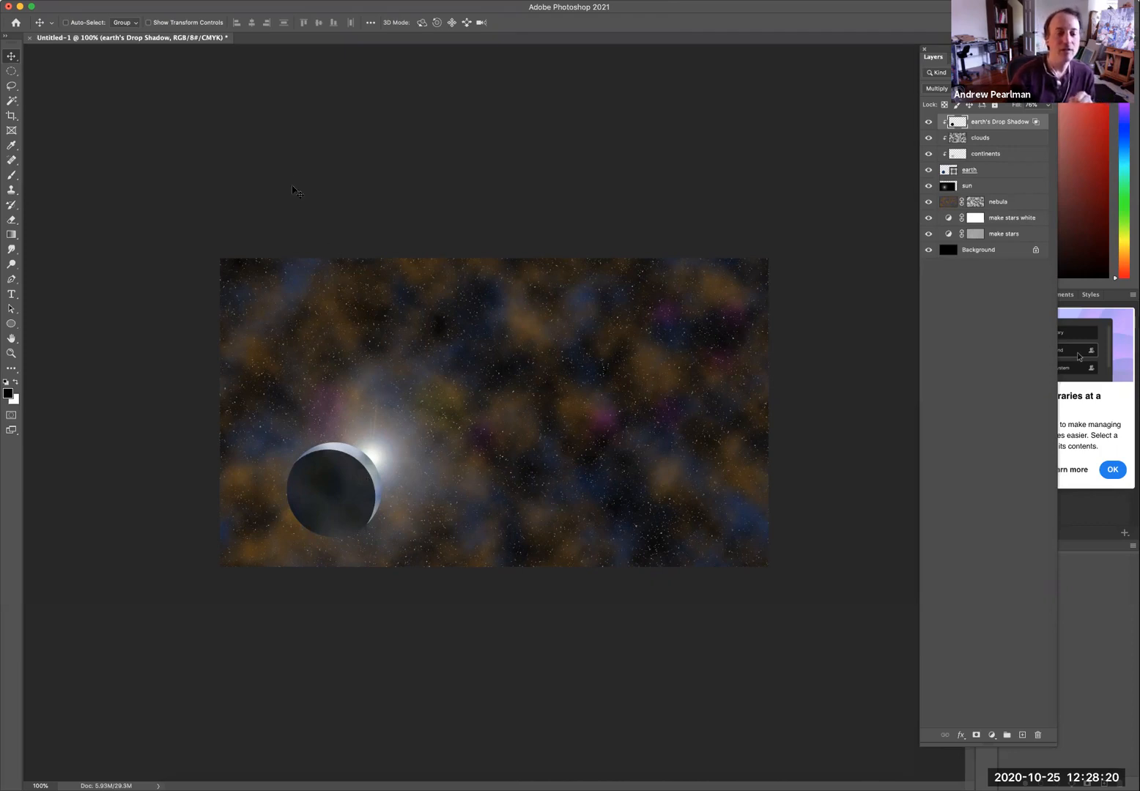
click(273, 1)
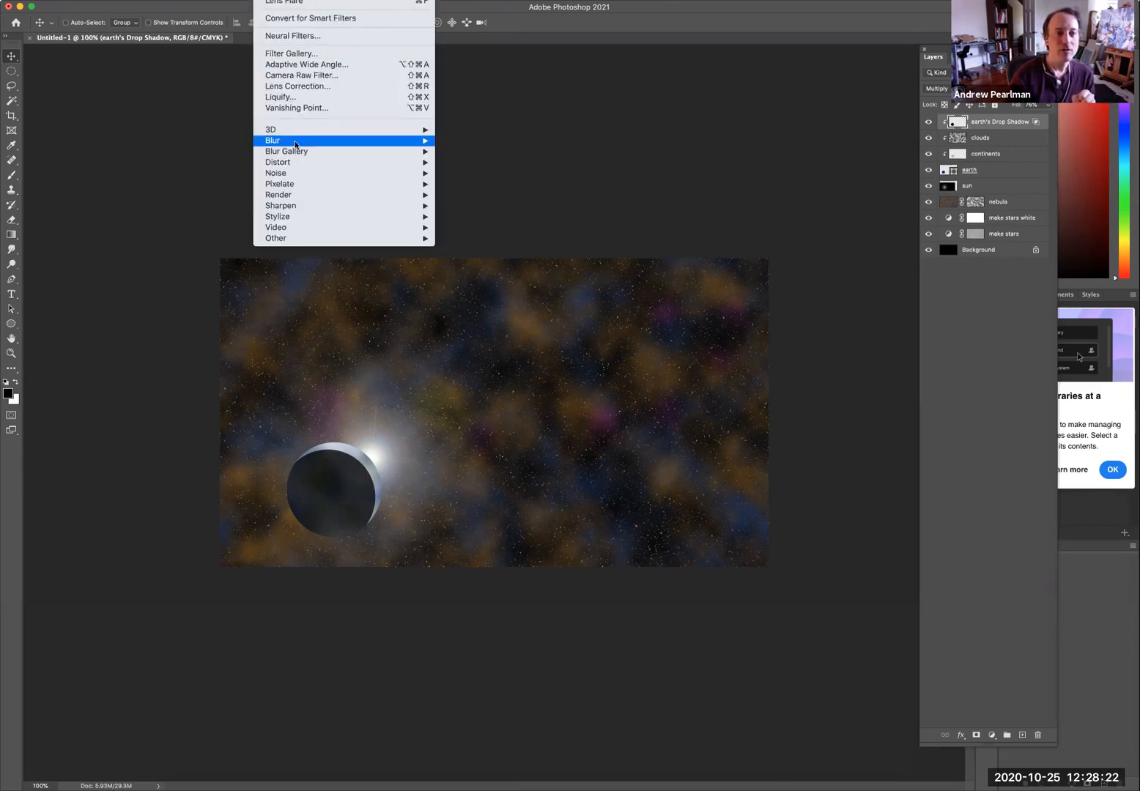
mouse_move(295, 141)
click(492, 184)
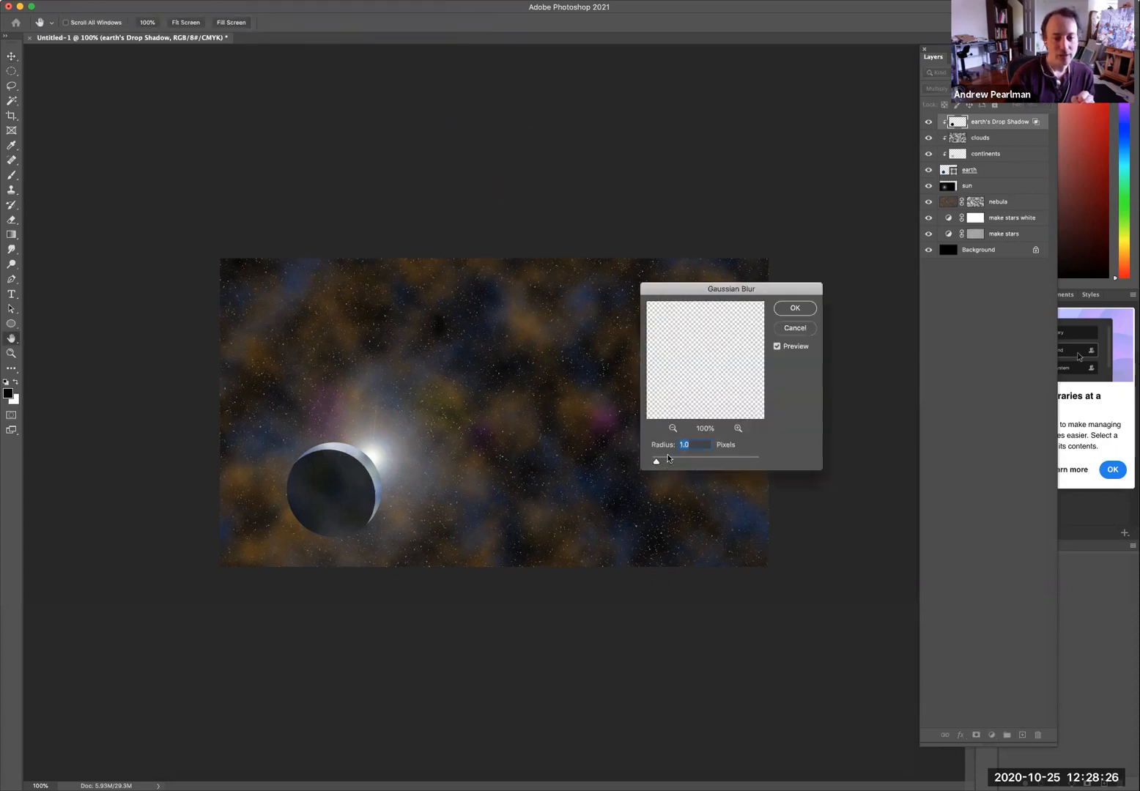
text(4)
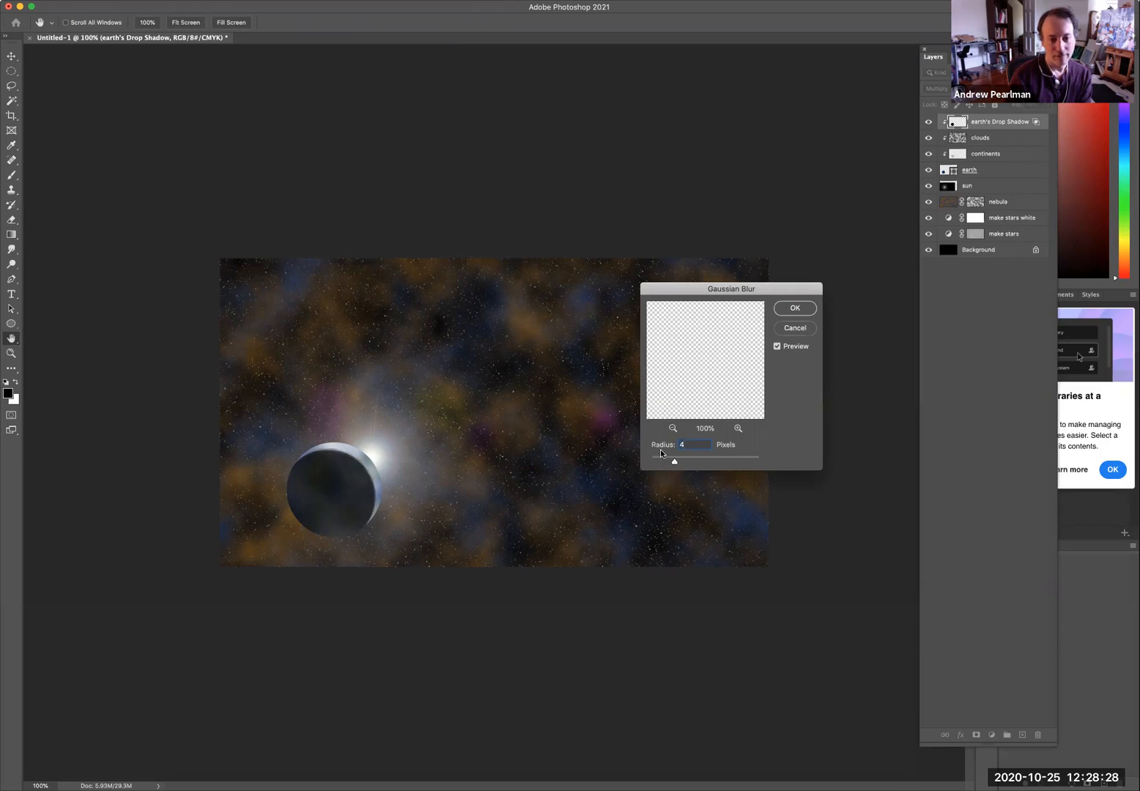
text(8)
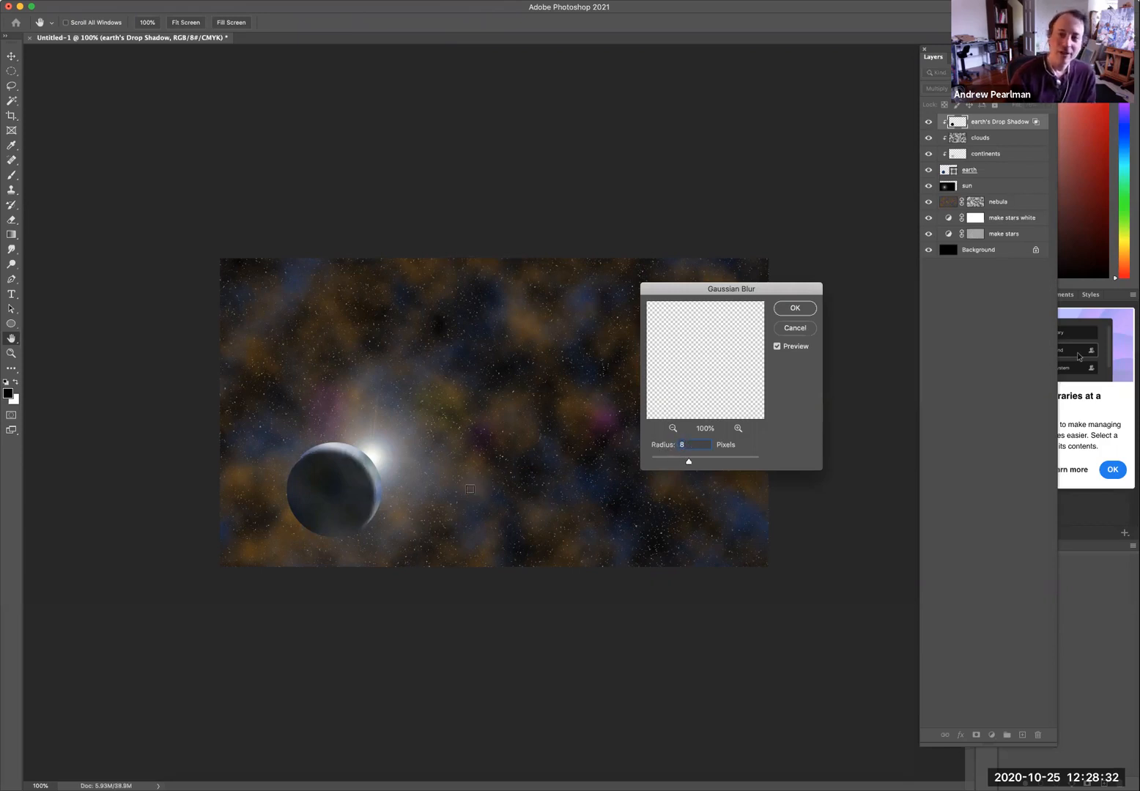
click(784, 329)
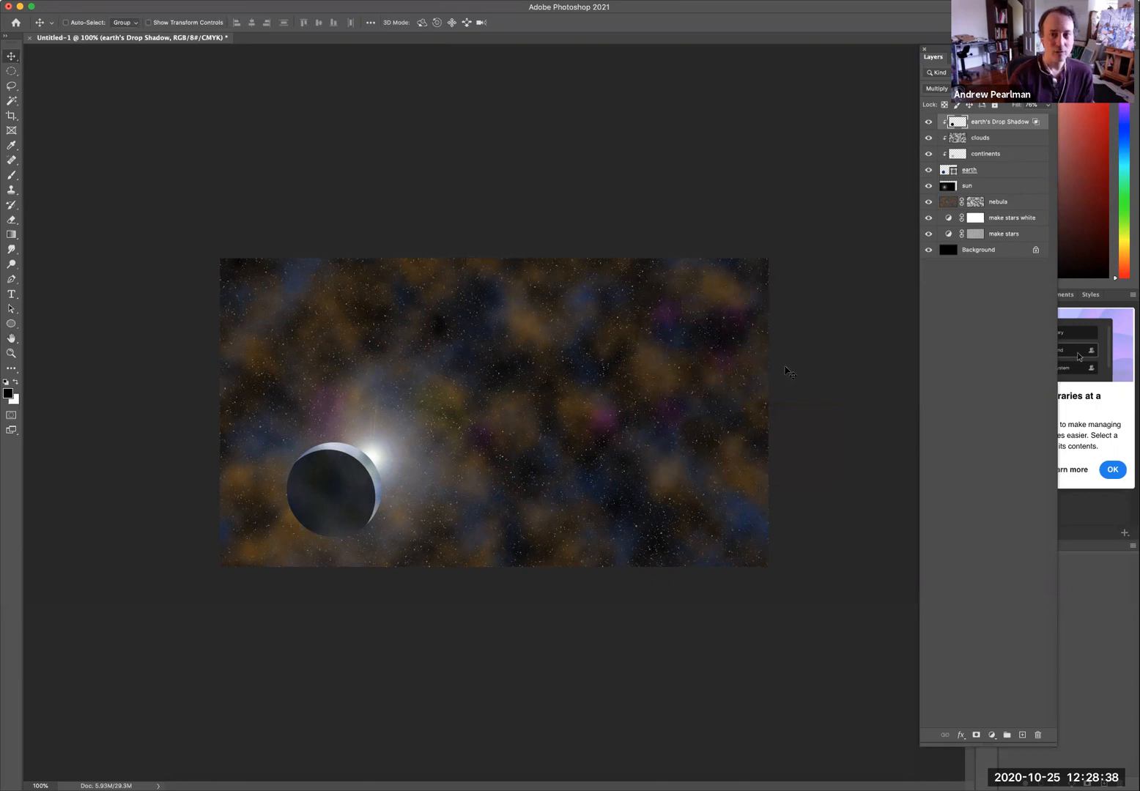
Convert the earth's drop shadow layer into a smart object.
click(270, 4)
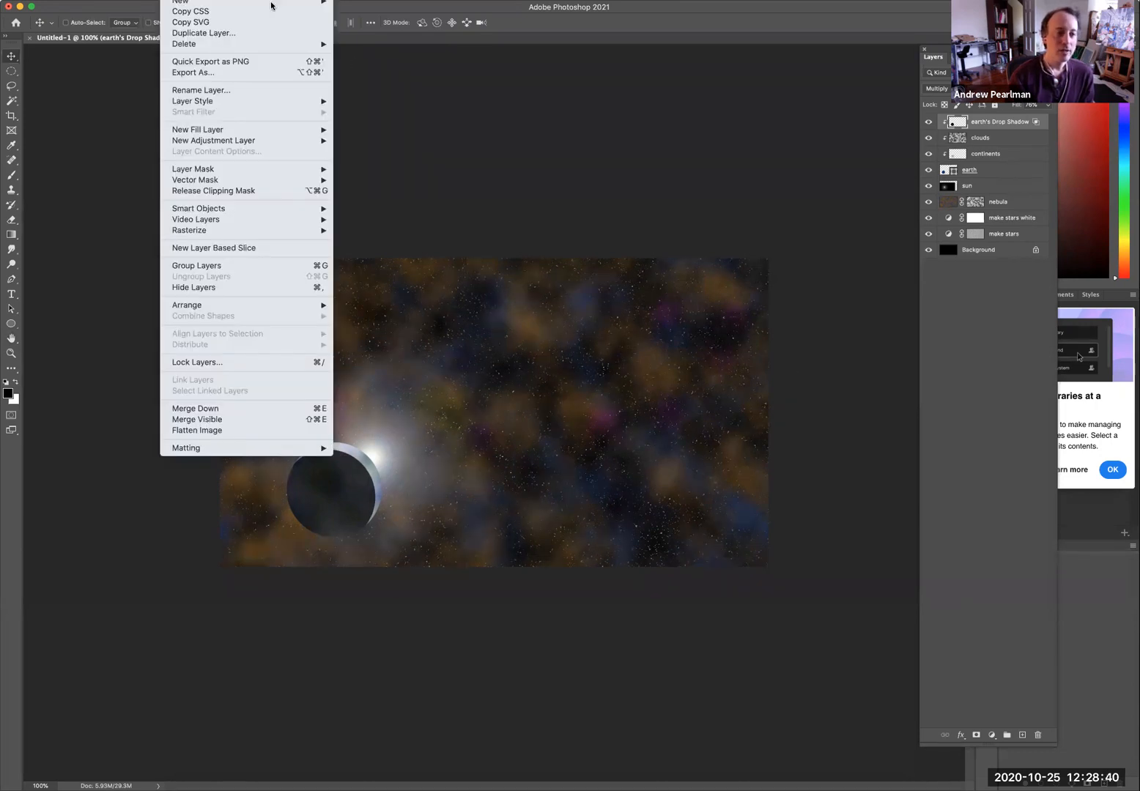
mouse_move(213, 209)
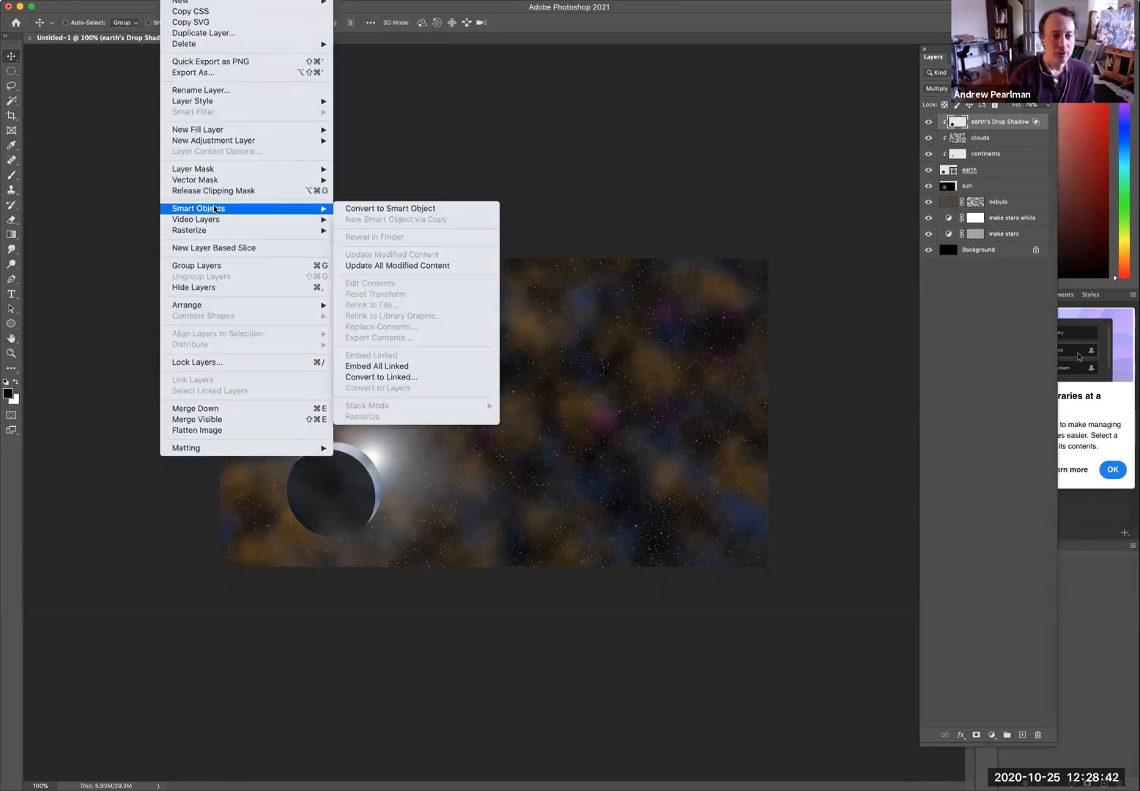
click(380, 210)
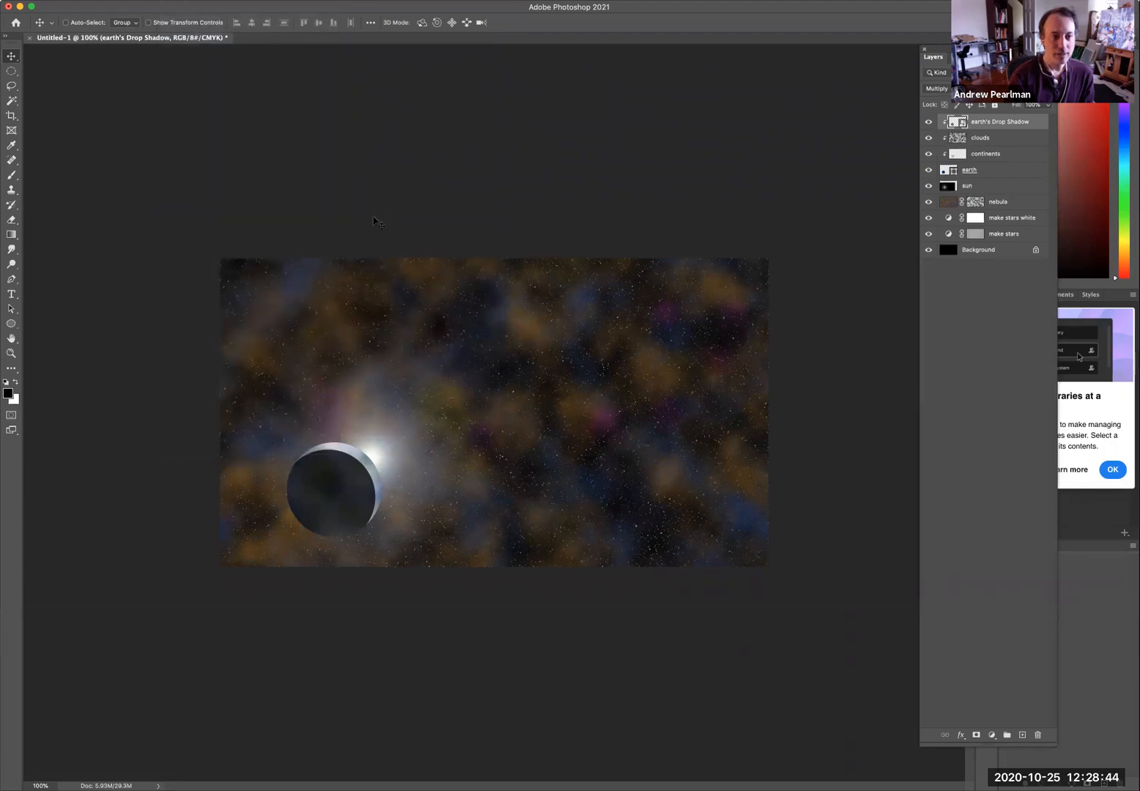
Apply a Gaussian Blur with an 8-pixel radius as a smart filter to the drop shadow layer.
click(278, 1)
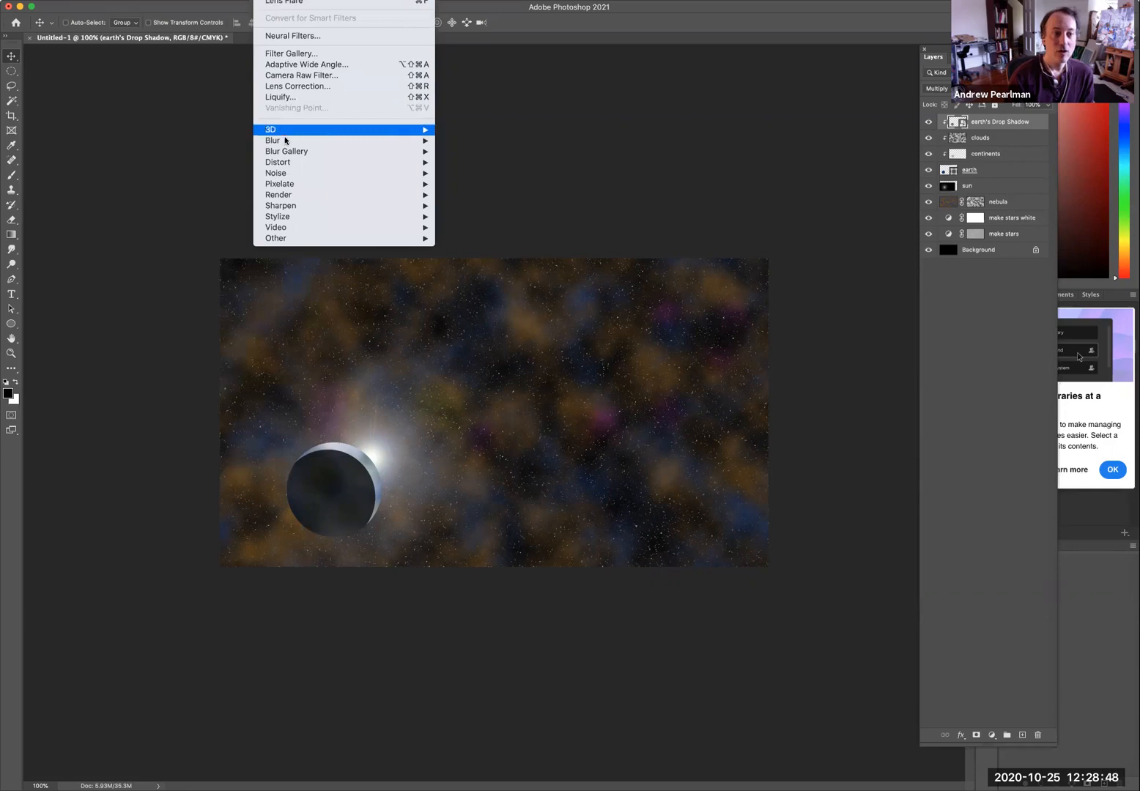
mouse_move(286, 140)
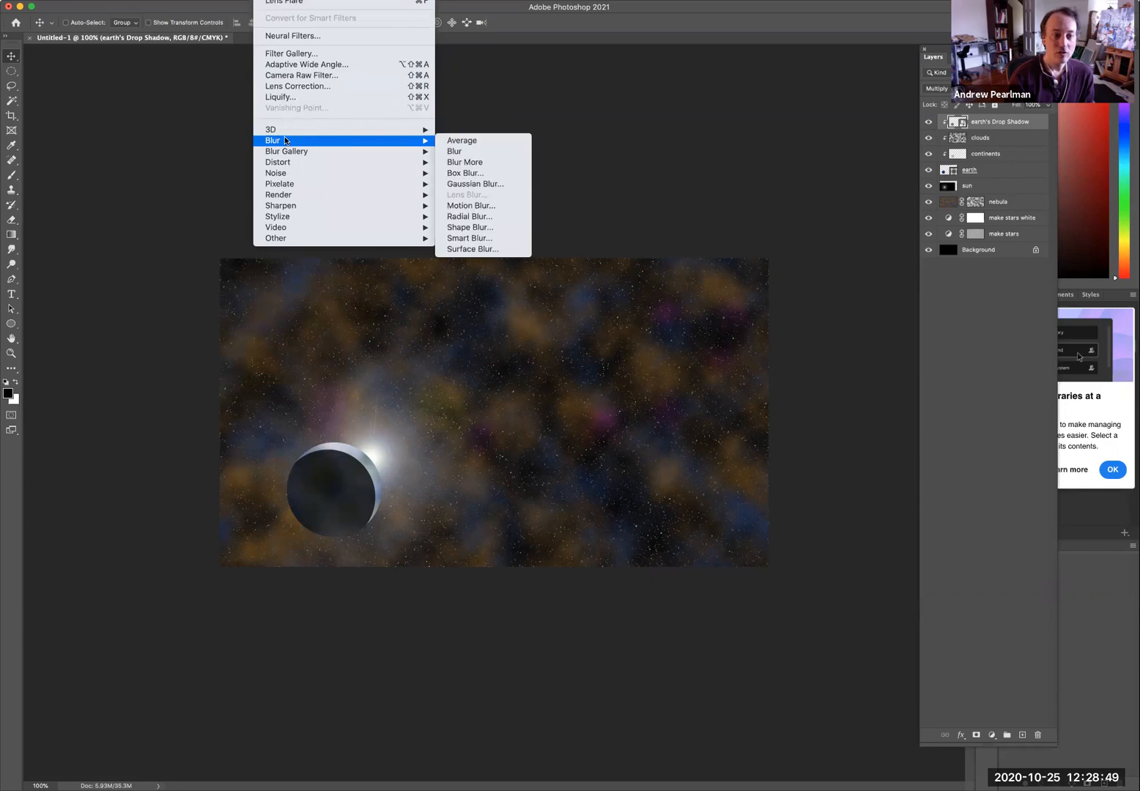
click(484, 184)
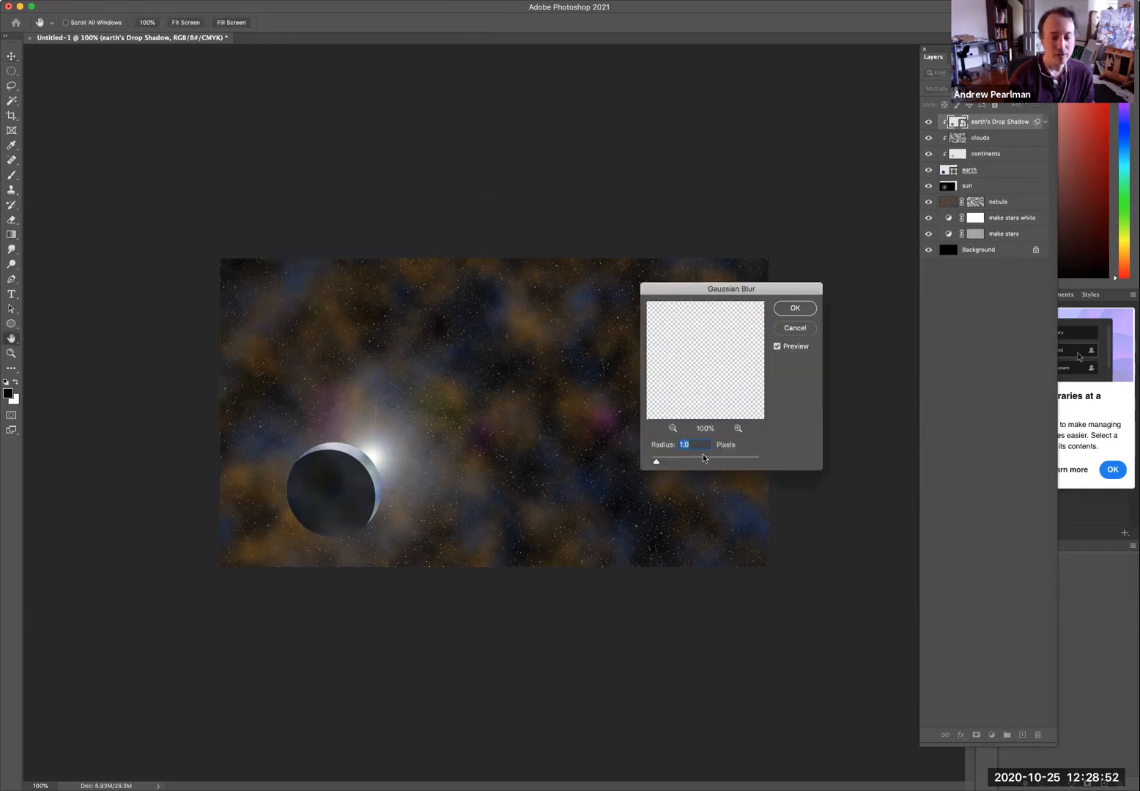
text(8)
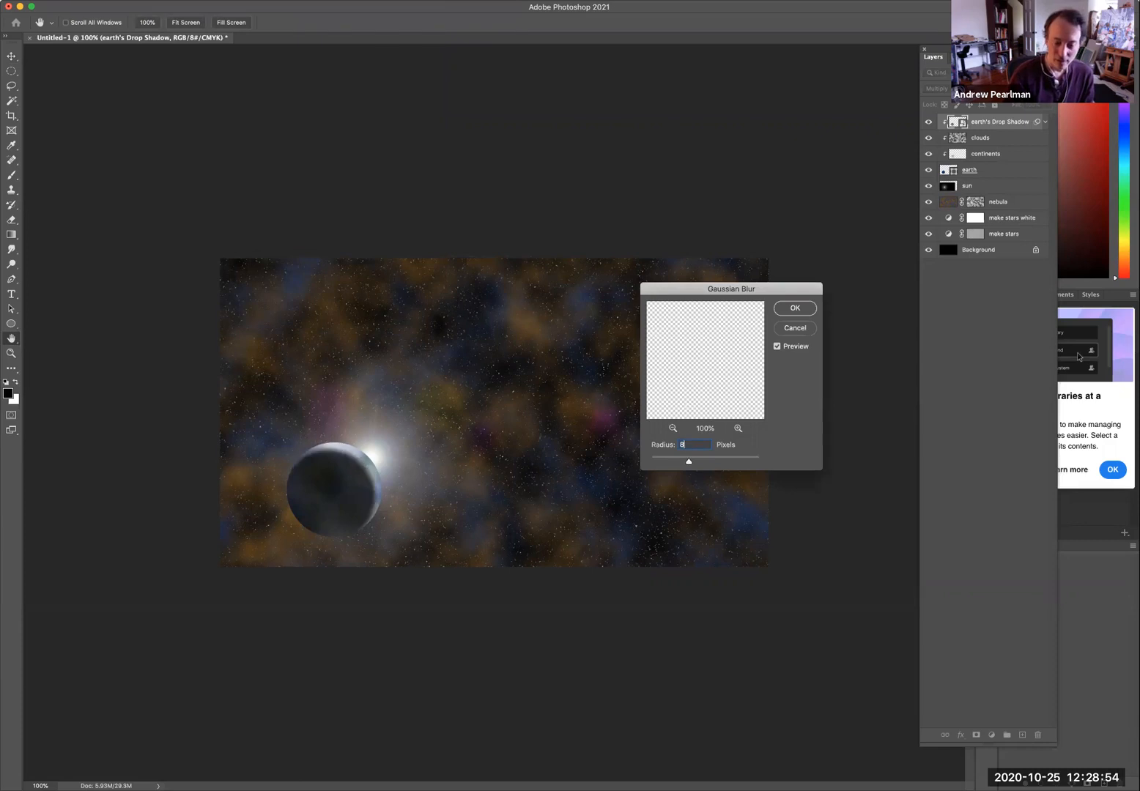
key(Return)
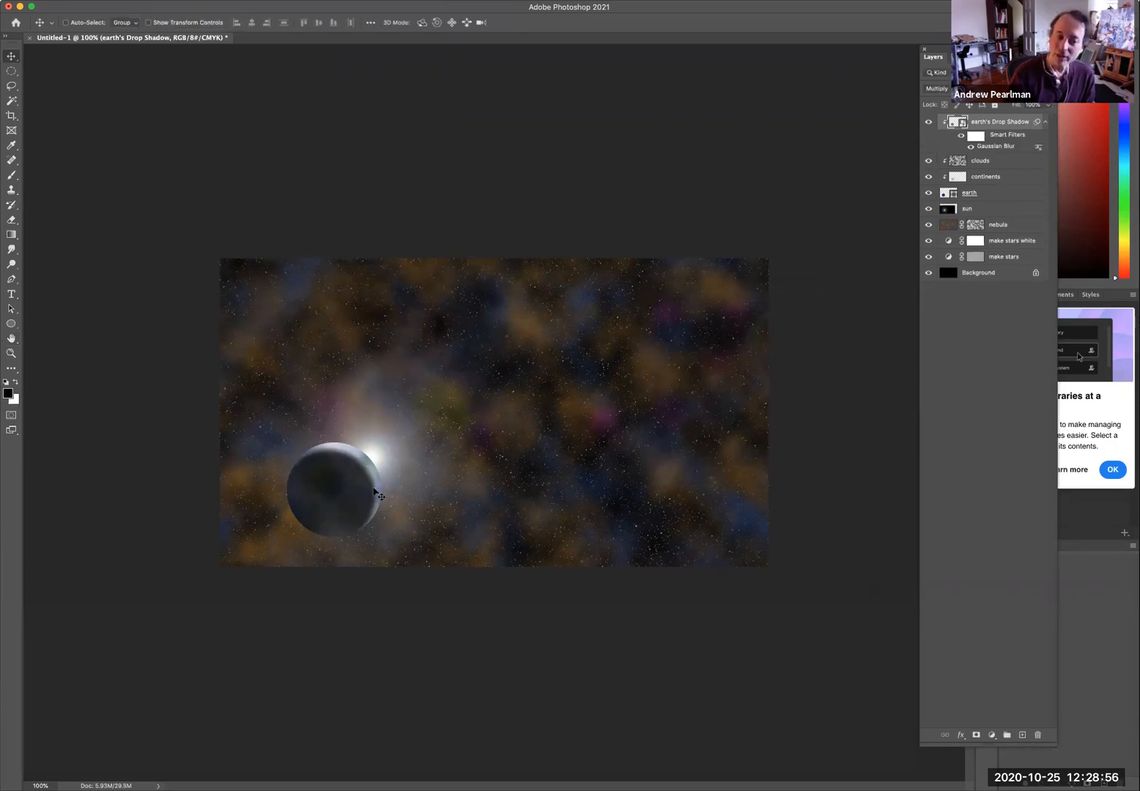
Reopen the Gaussian Blur smart filter and lower its radius to about 6.8 pixels.
double_click(1002, 149)
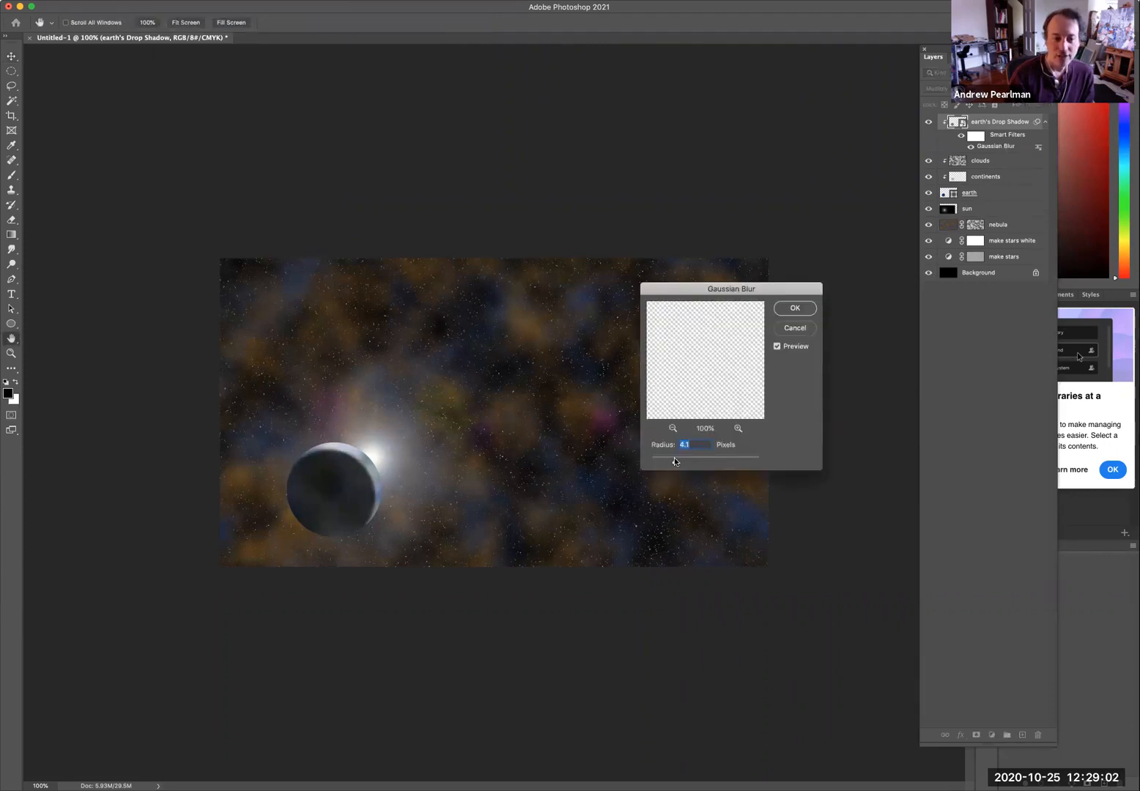
mouse_move(688, 461)
mouse_down()
mouse_move(723, 463)
mouse_move(682, 463)
mouse_move(711, 463)
mouse_move(697, 461)
mouse_up()
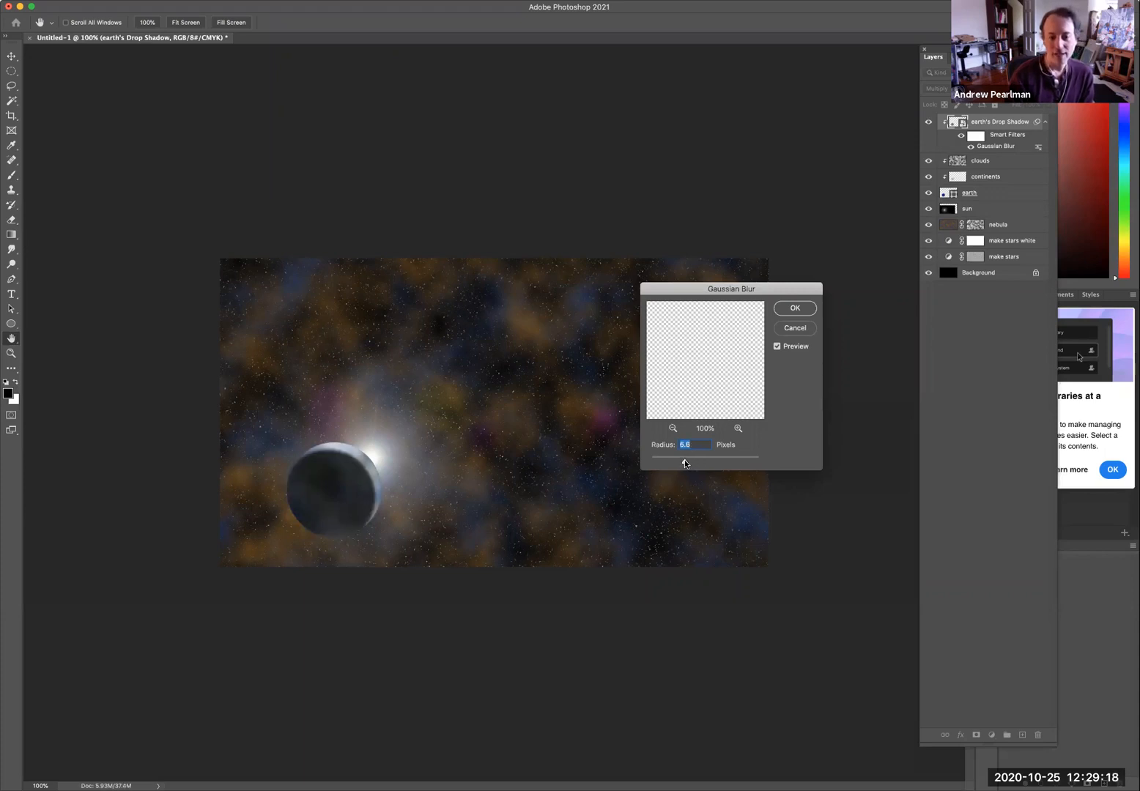
click(794, 308)
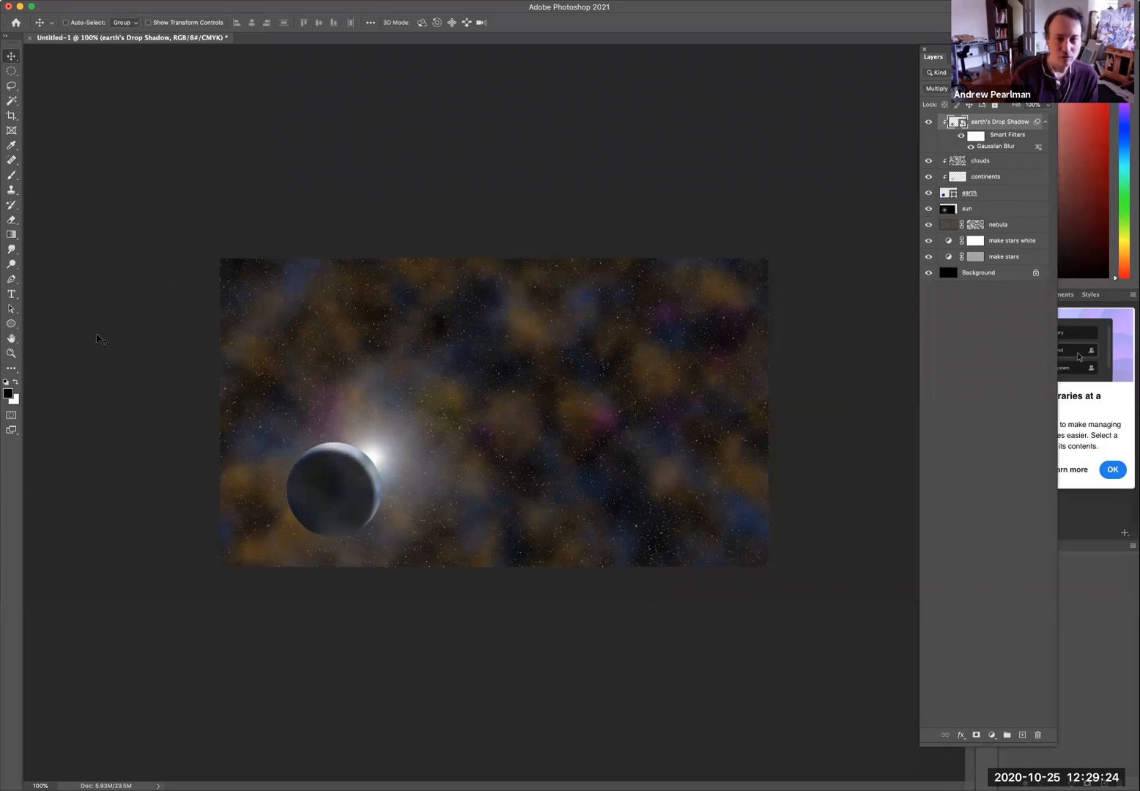
Draw a black circle about 136 px wide with the Ellipse tool to the right of the planet.
click(11, 324)
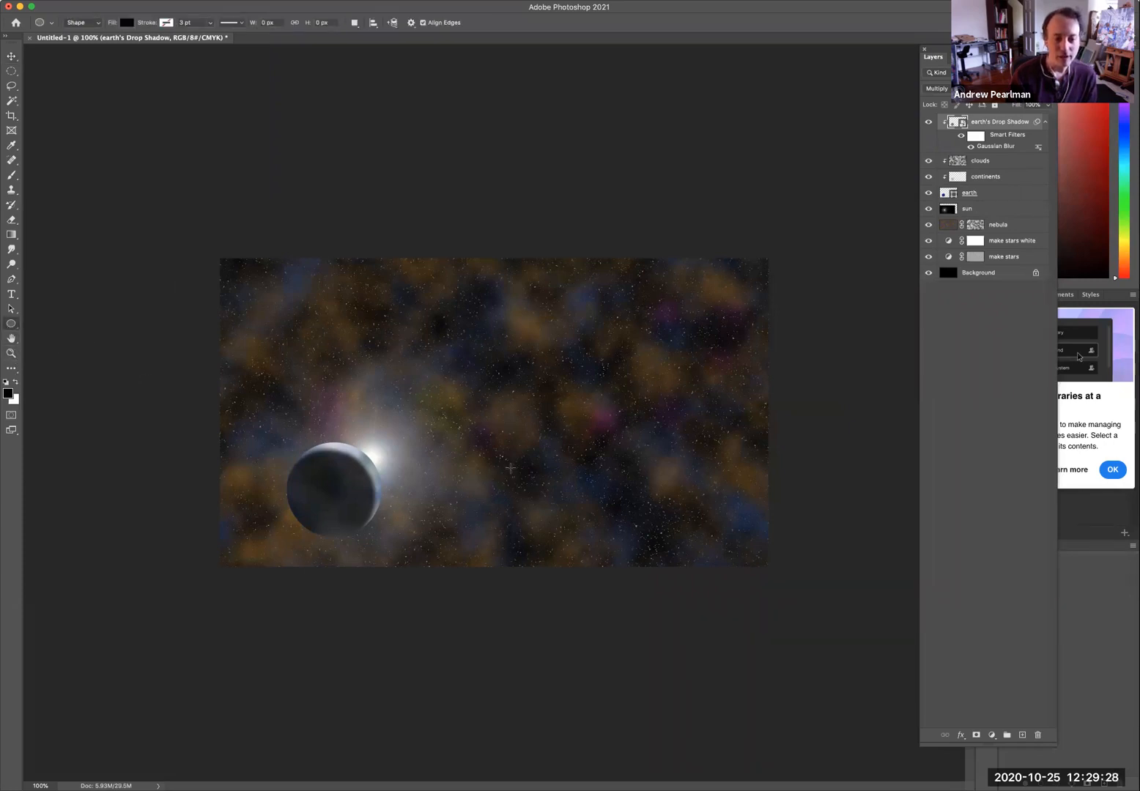
drag(507, 464, 560, 506)
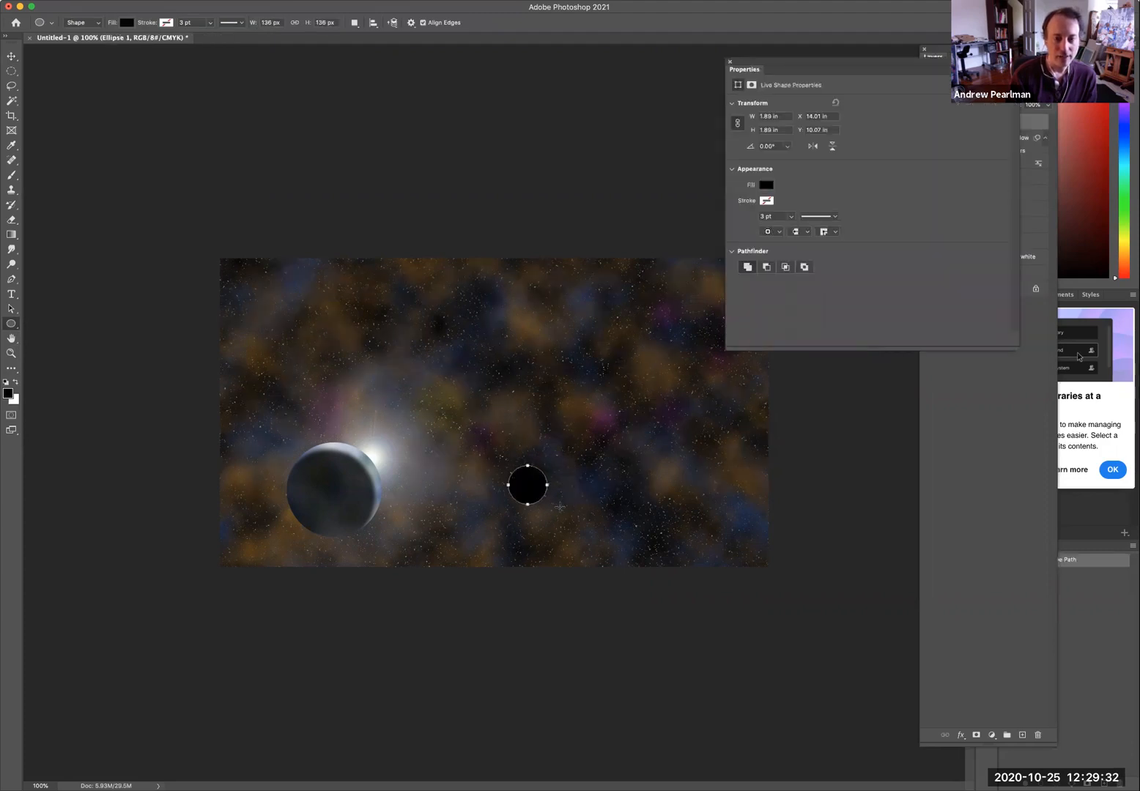
click(729, 62)
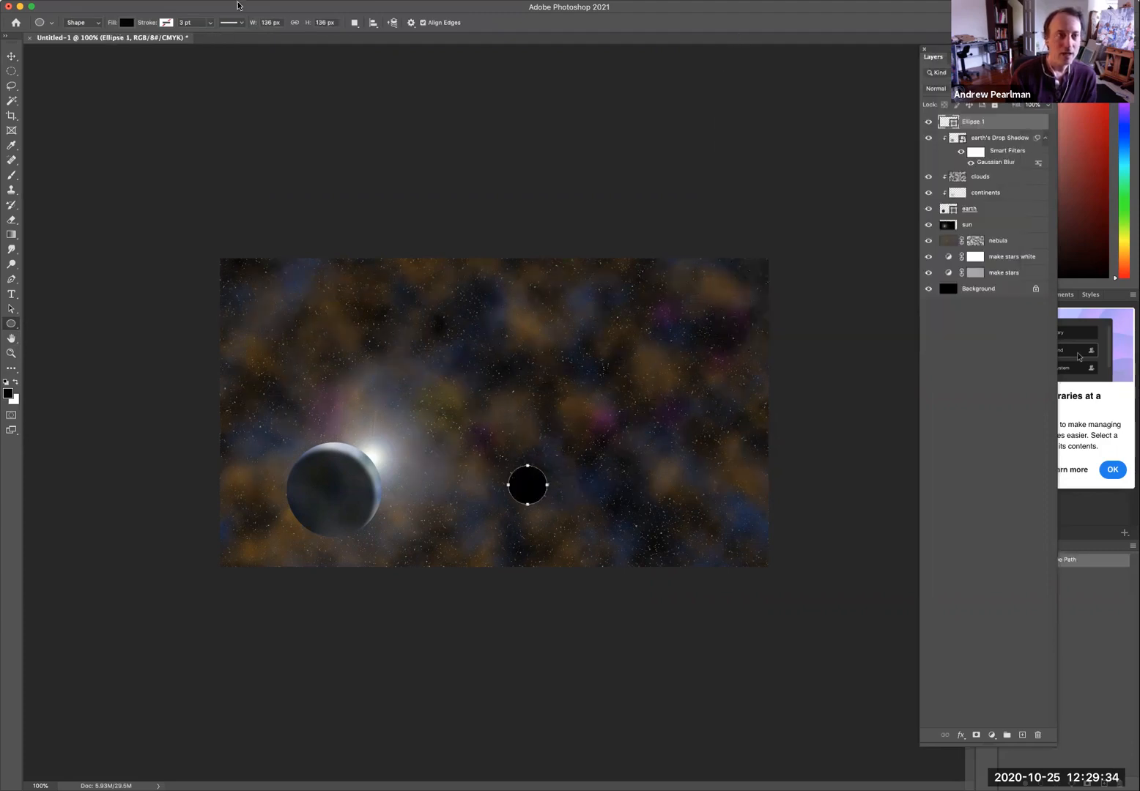
Create a new layer named moon surface, clipped to the circle layer below it.
click(174, 1)
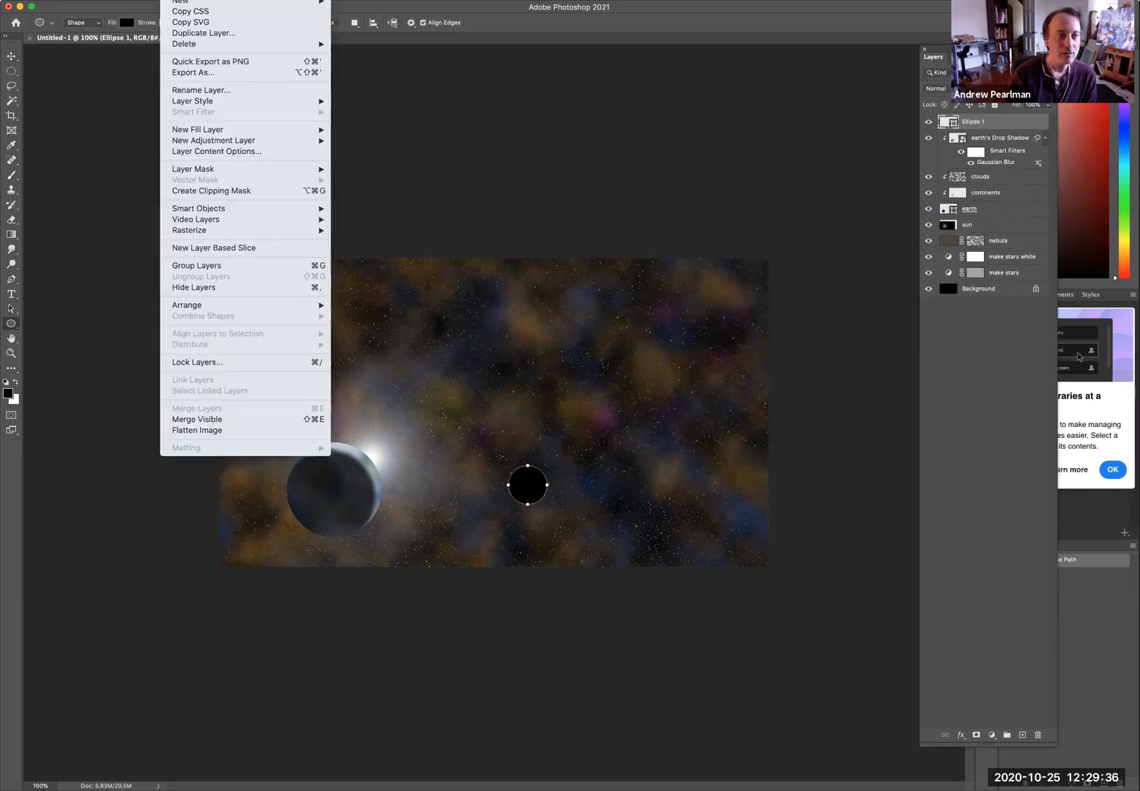
mouse_move(315, 4)
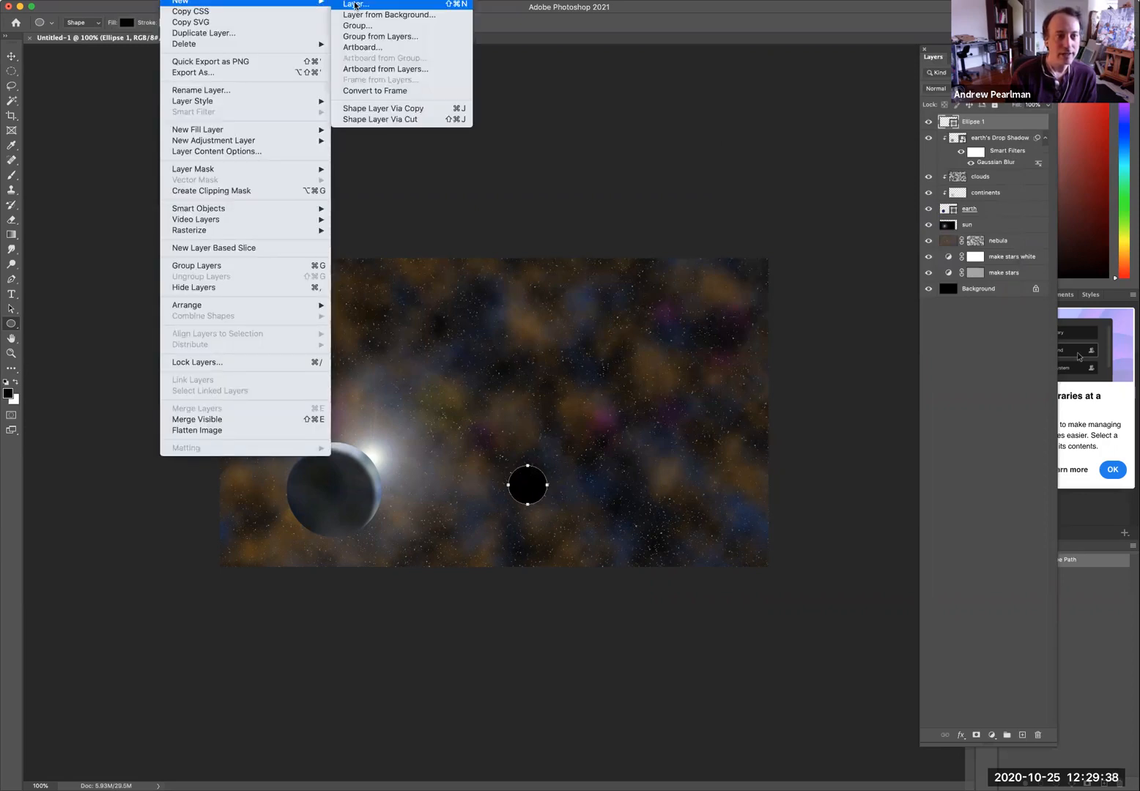
click(354, 5)
text(moon surface)
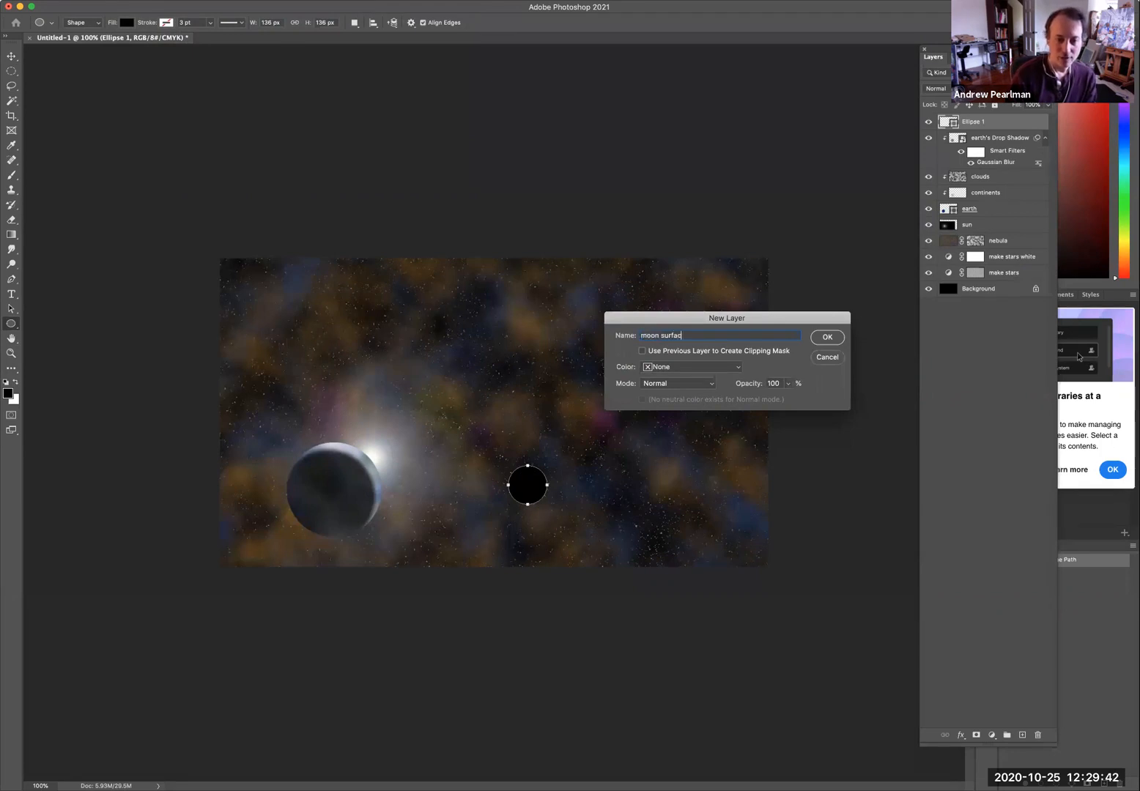
click(642, 351)
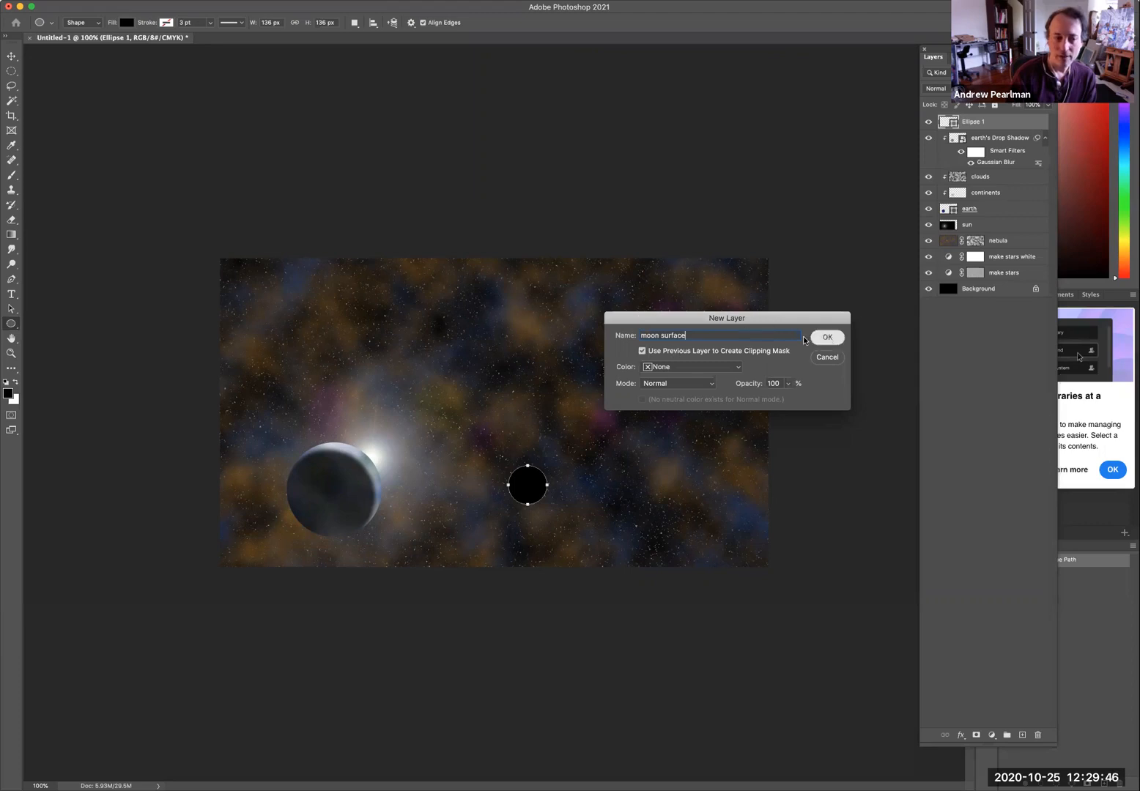
click(827, 337)
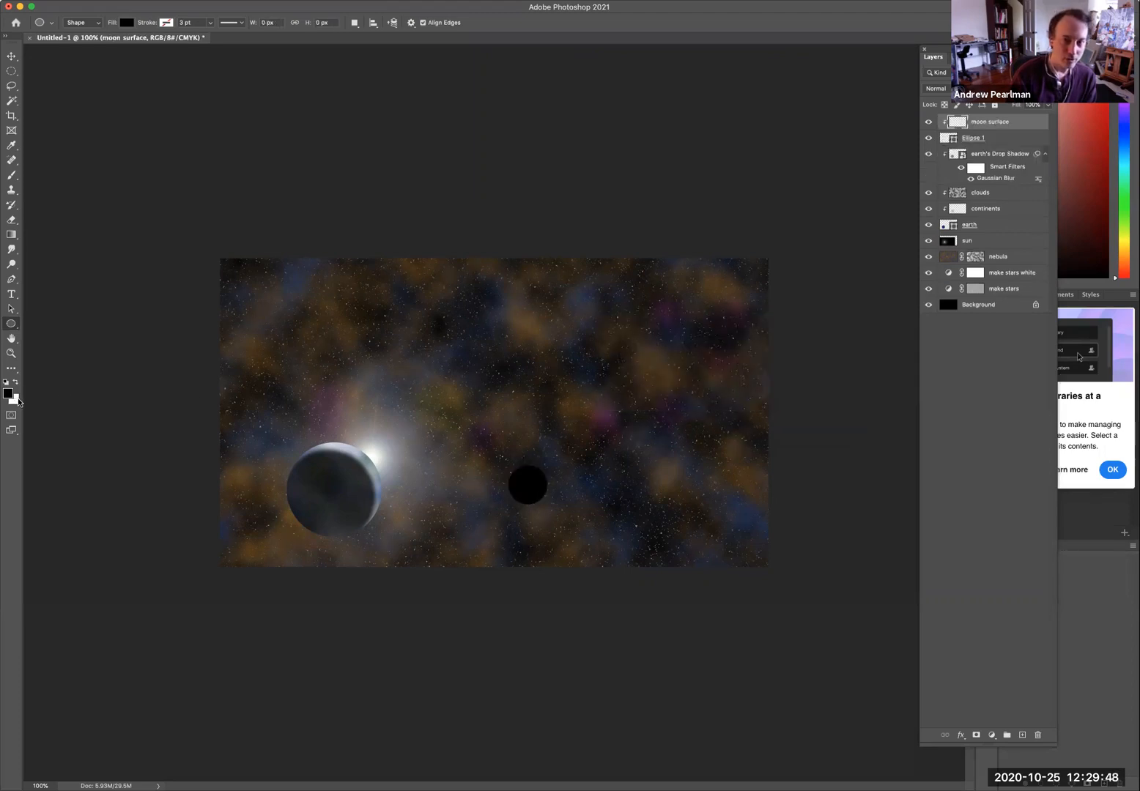
Render Clouds on the moon surface layer to texture the circle.
click(267, 2)
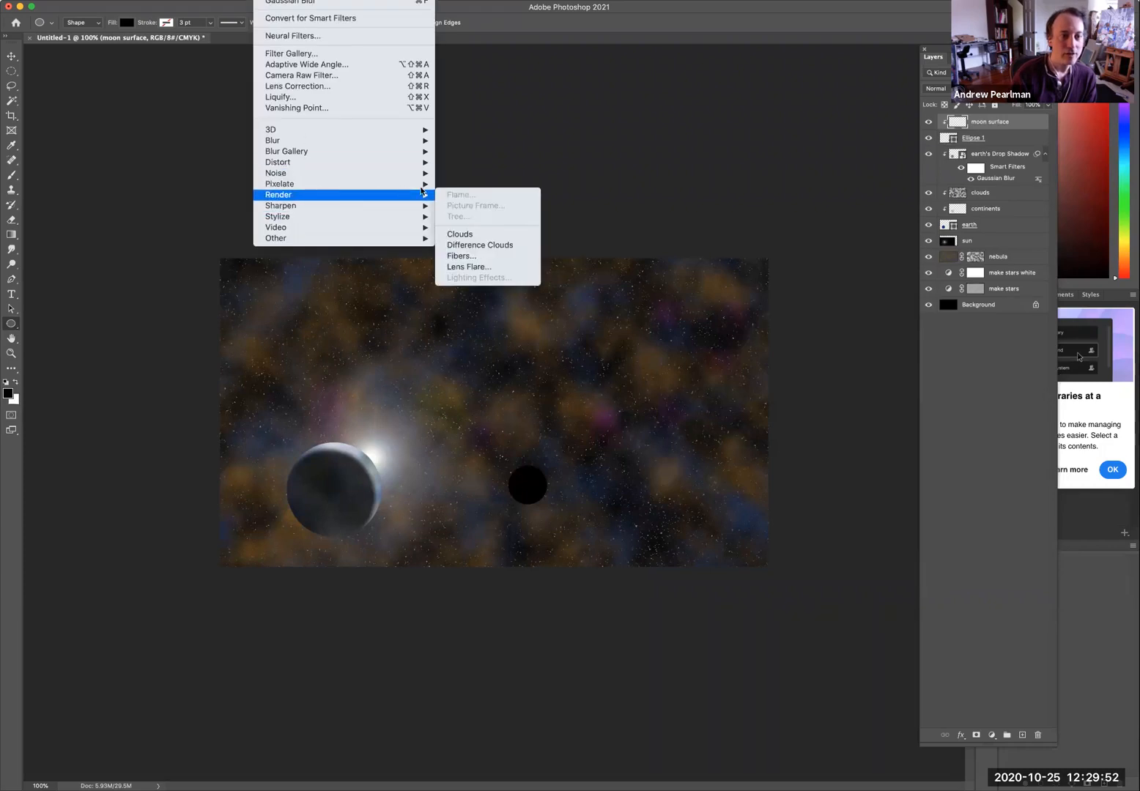
mouse_move(425, 195)
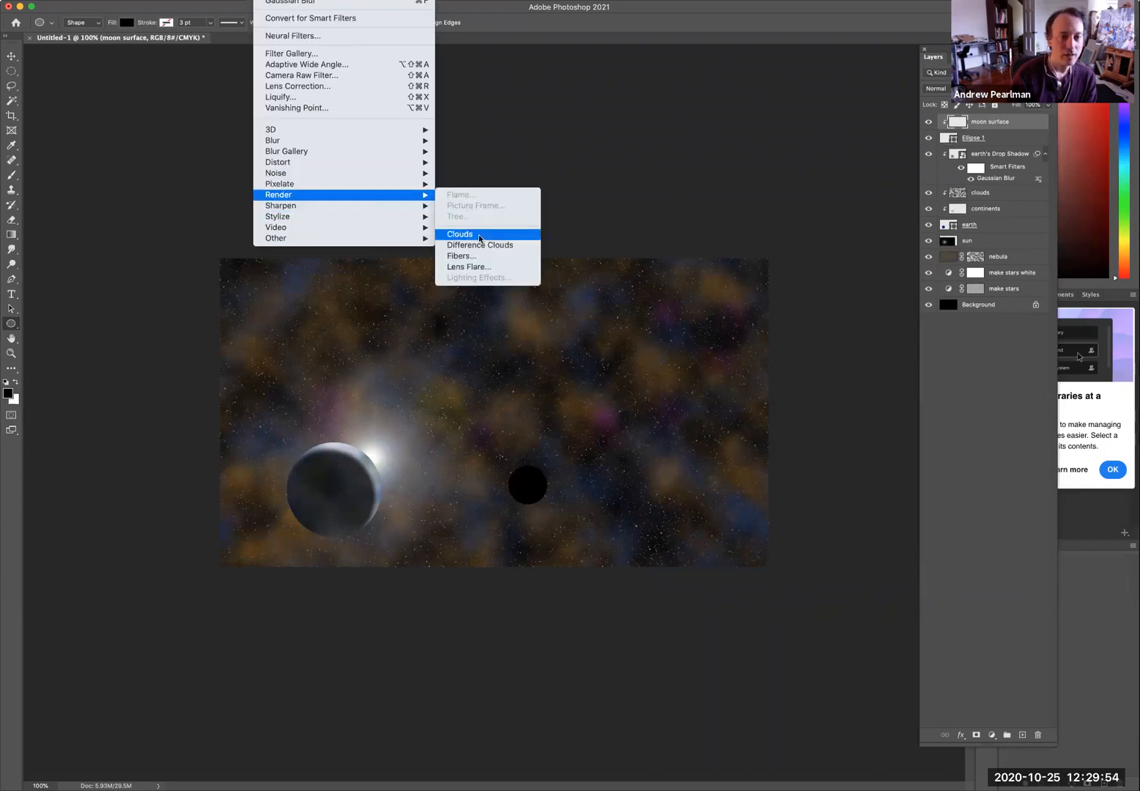
click(476, 241)
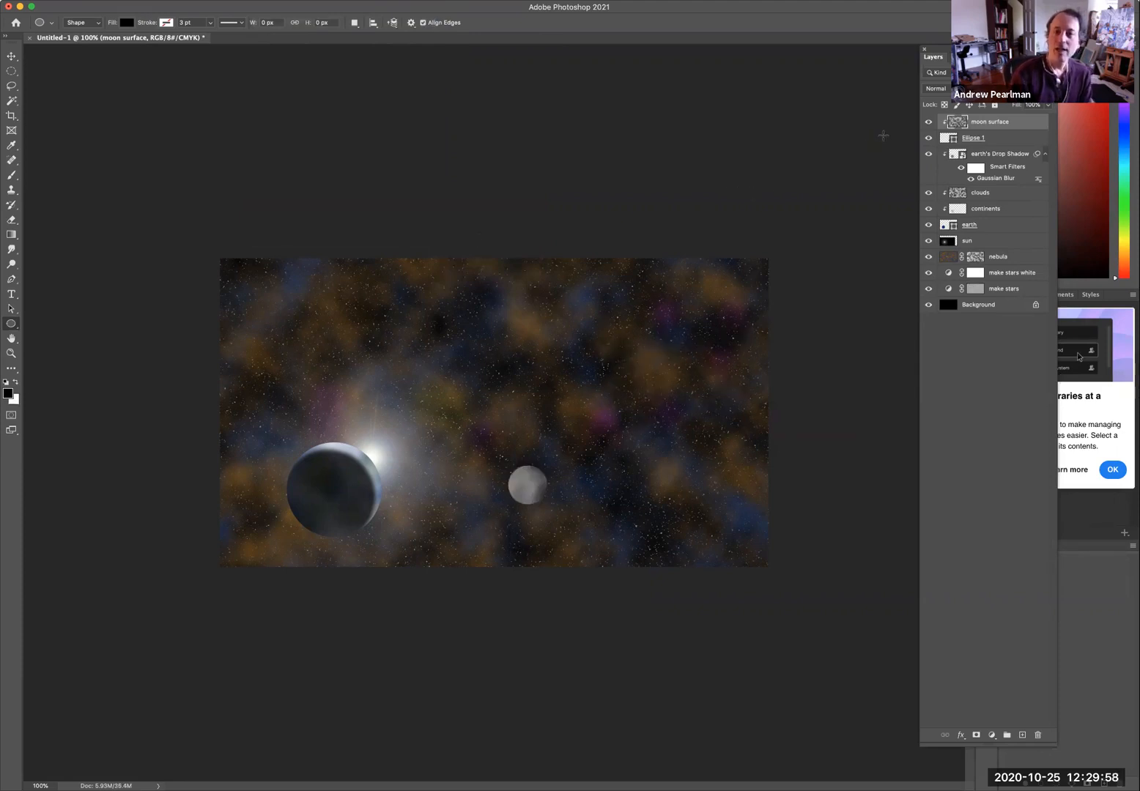
Rename the circle layer to moon.
double_click(972, 138)
text(mo)
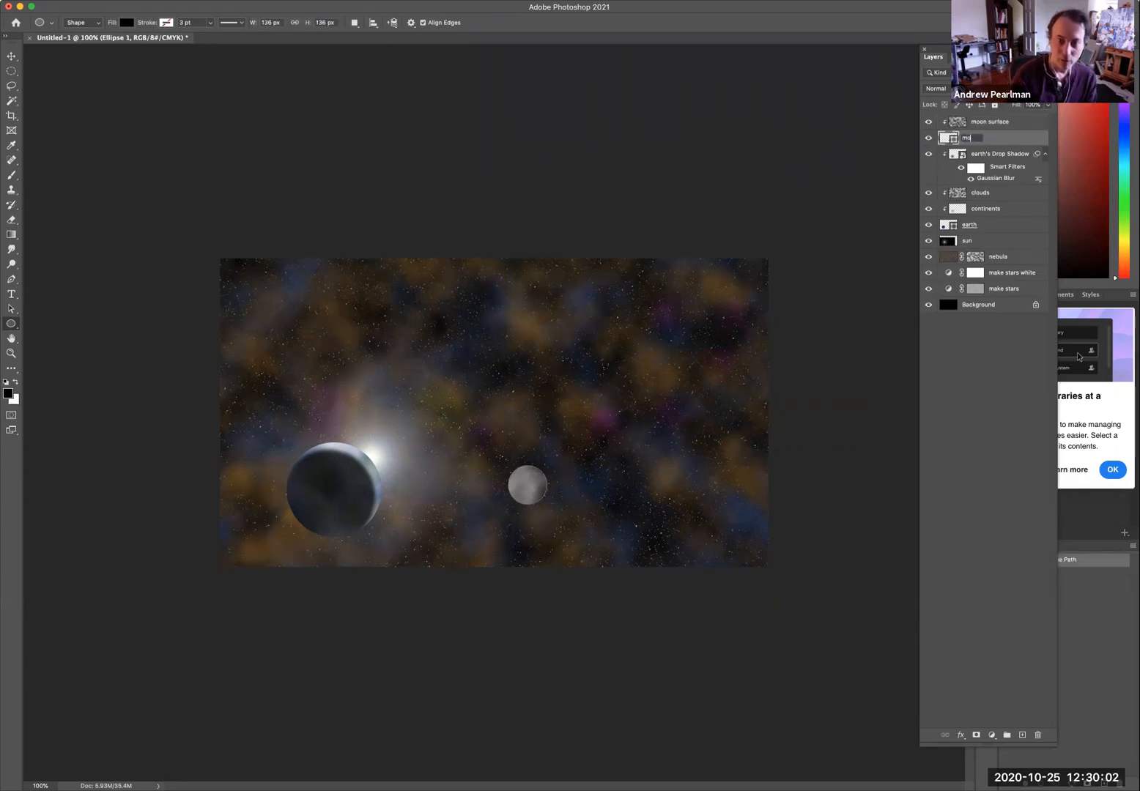
text(on)
key(Return)
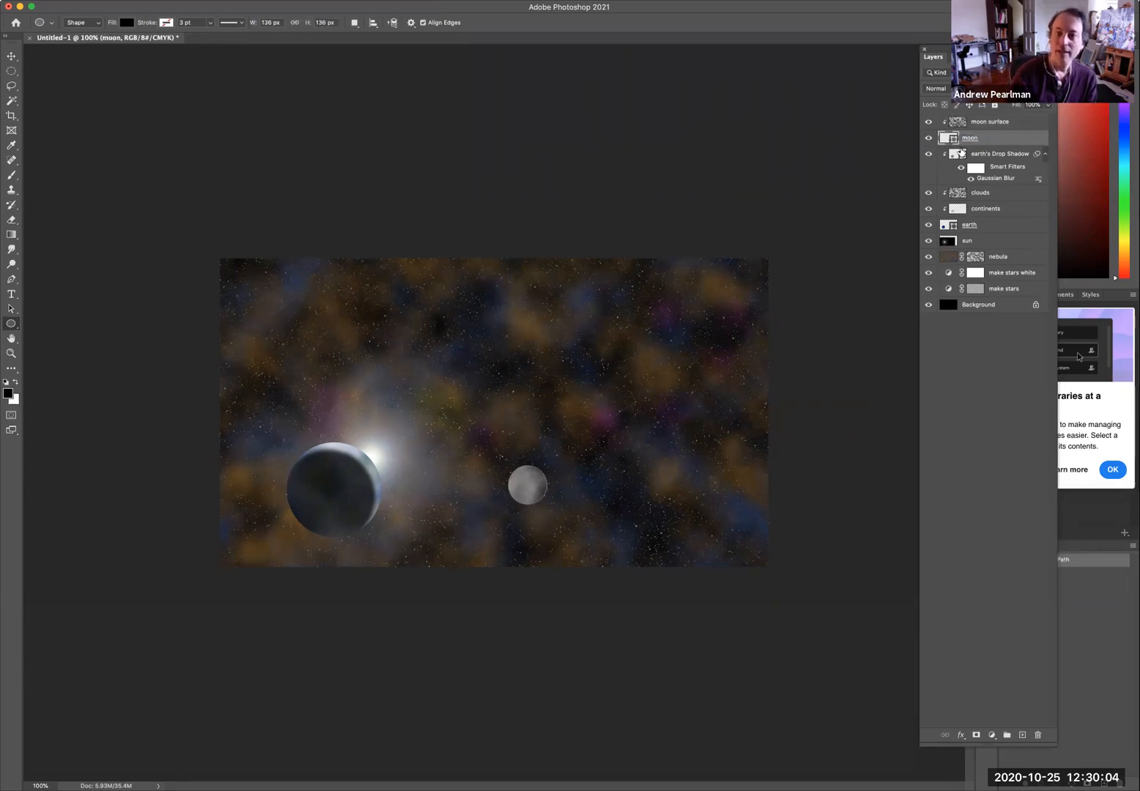
Add a Drop Shadow layer style to the moon layer.
click(176, 2)
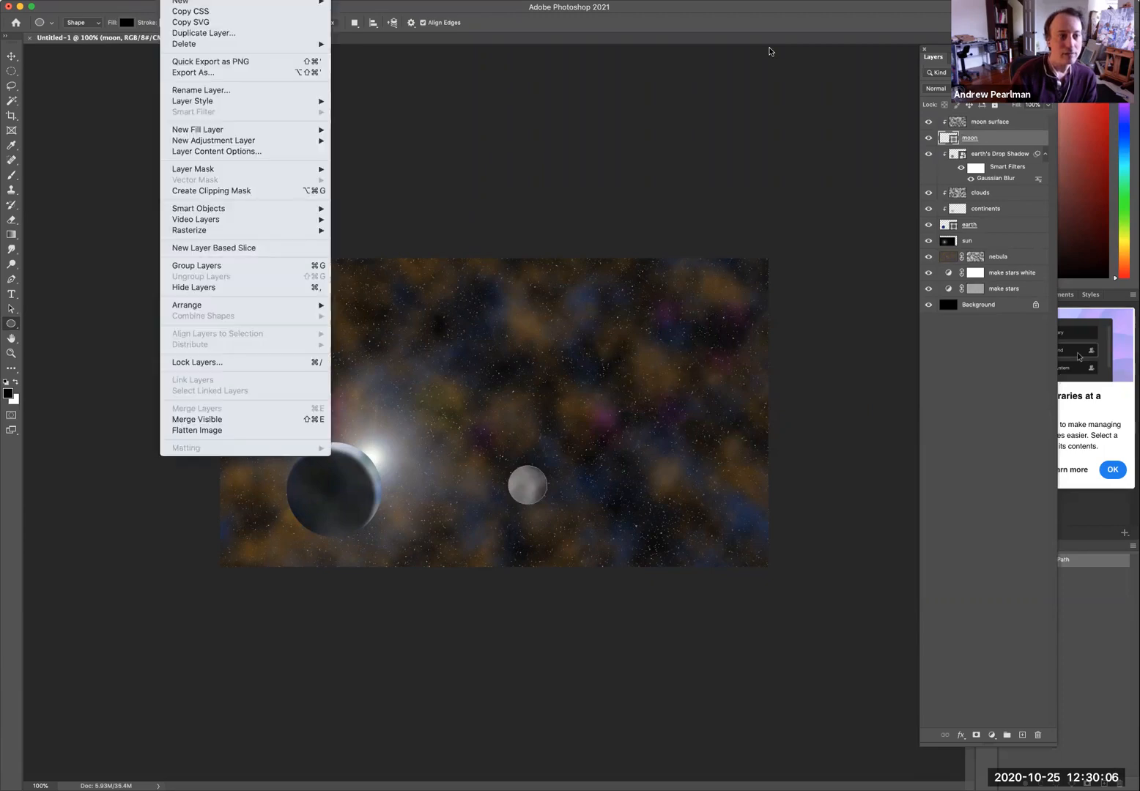
mouse_move(212, 131)
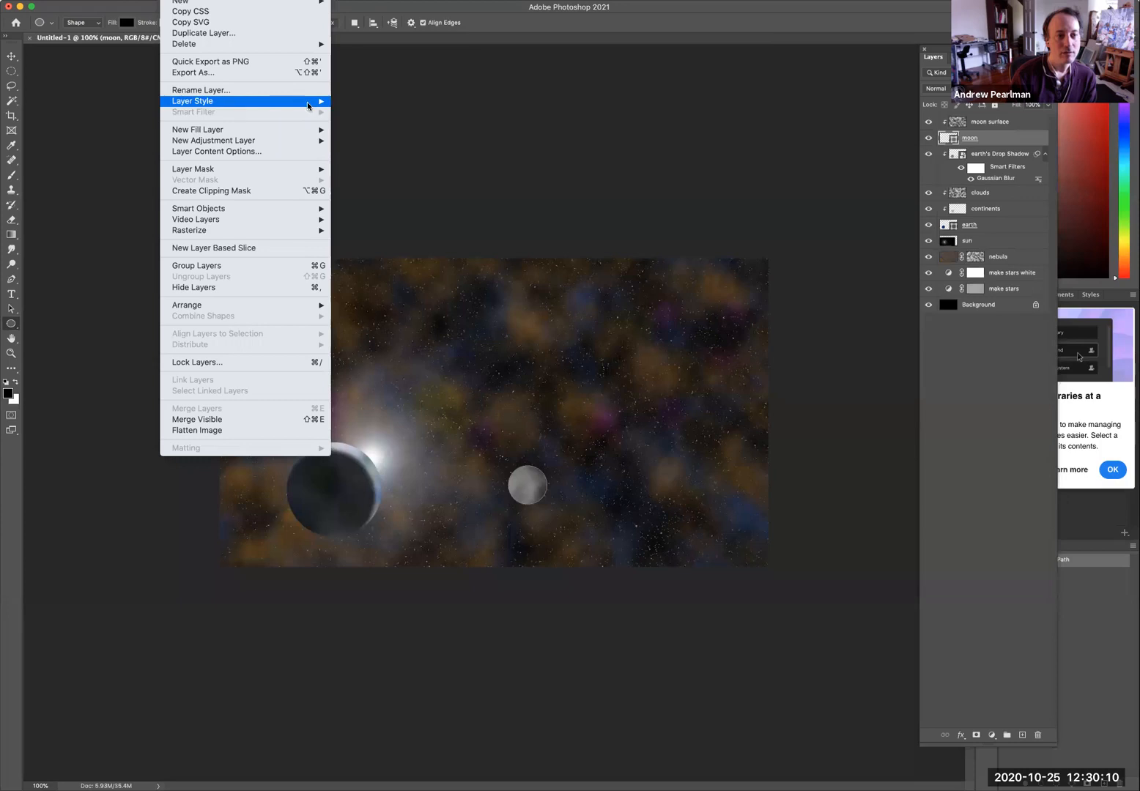
mouse_move(307, 102)
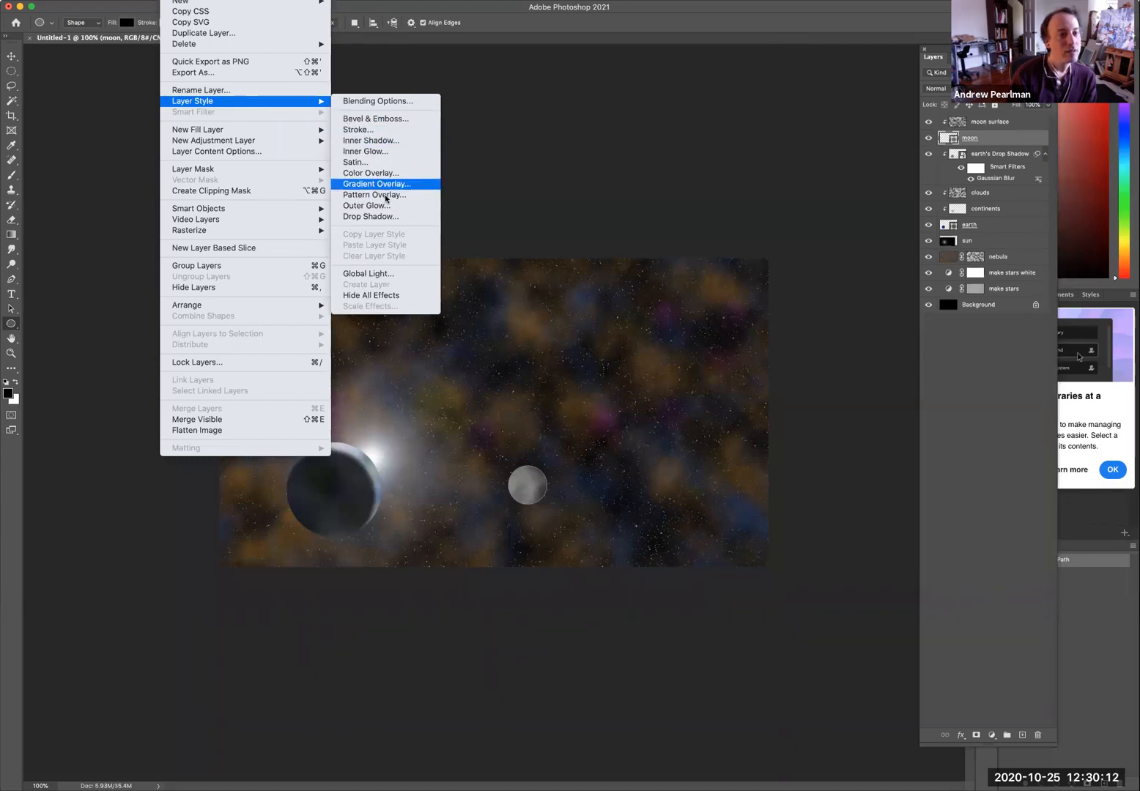
click(391, 217)
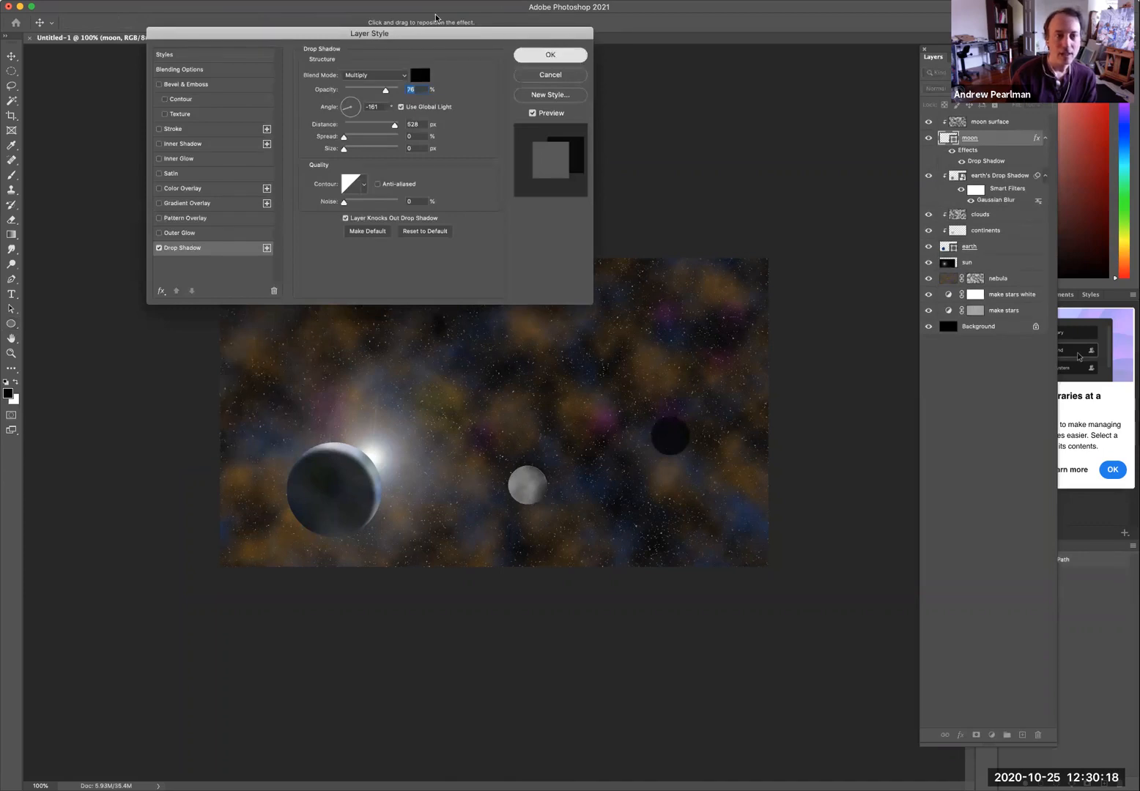
click(562, 55)
Convert the moon's drop shadow into its own layer and move that layer above the moon surface layer.
click(172, 1)
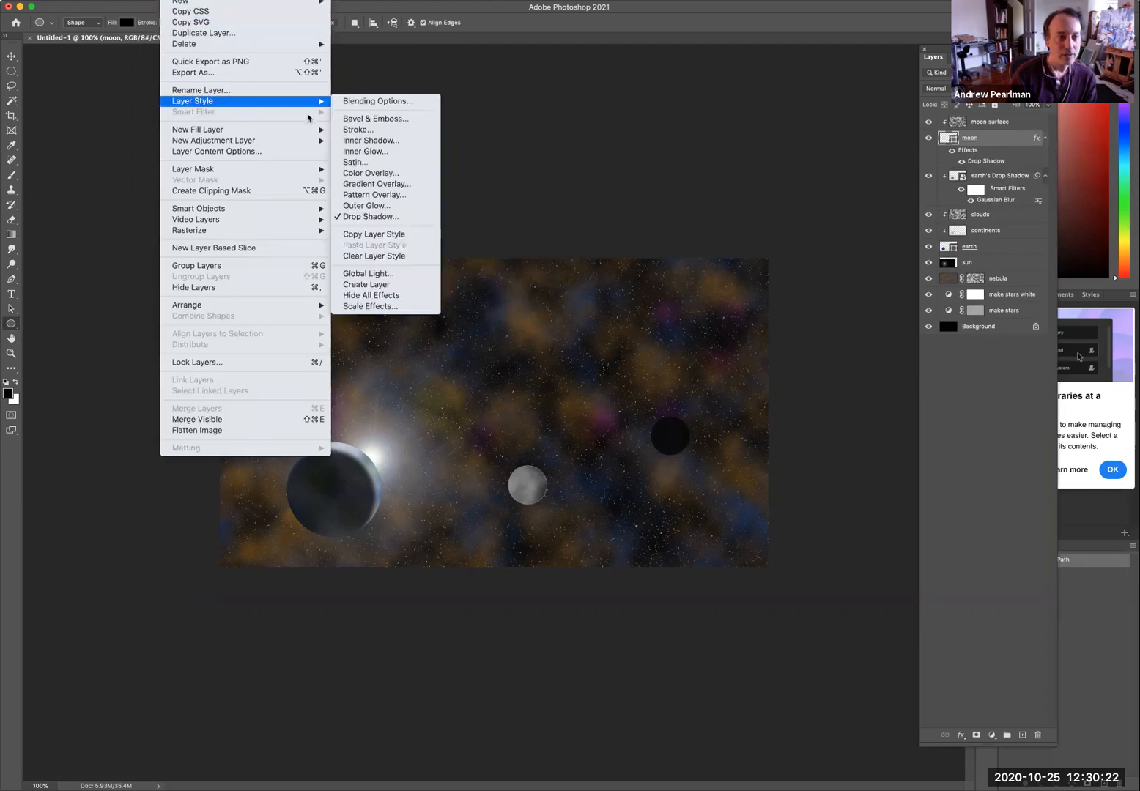
click(402, 286)
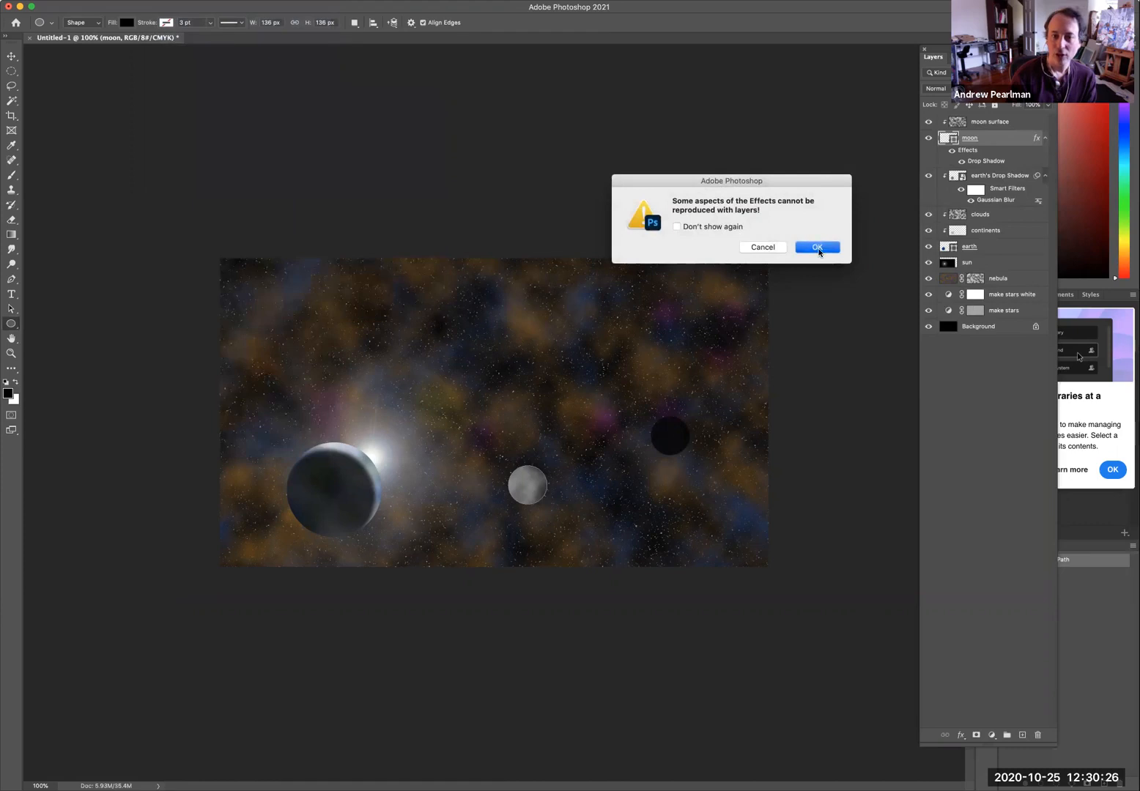
click(817, 248)
drag(953, 153, 950, 119)
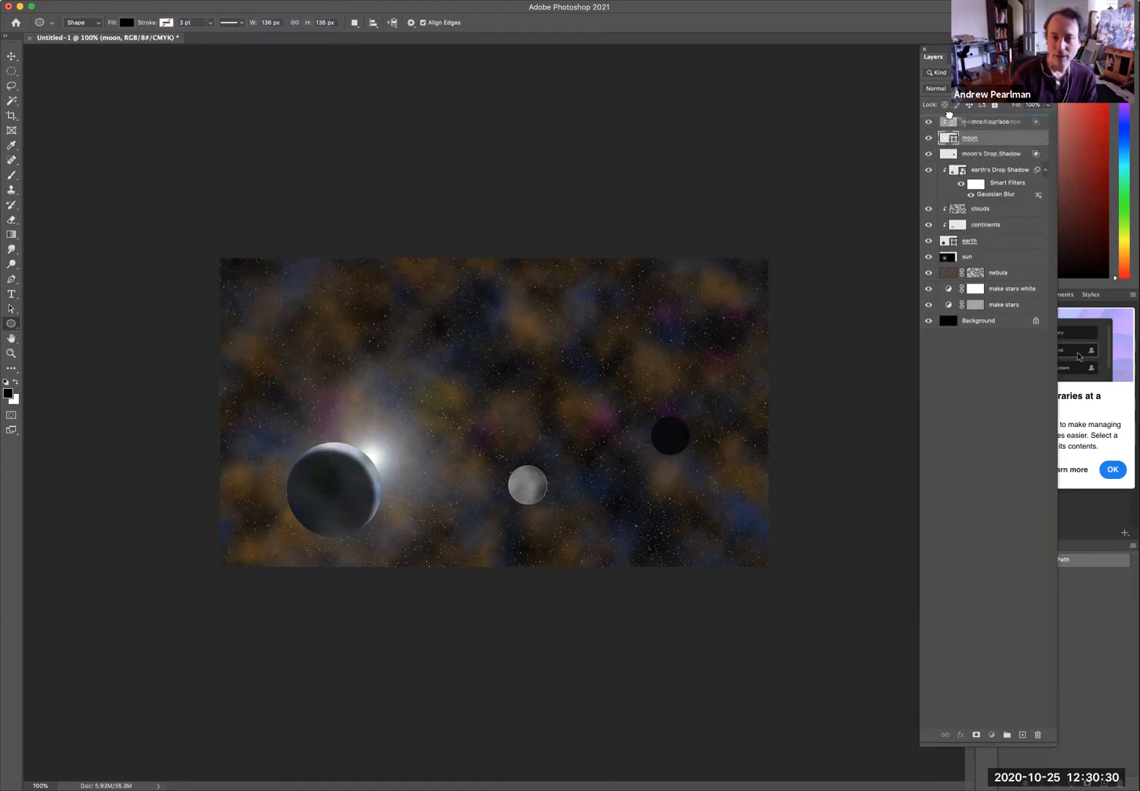
click(950, 119)
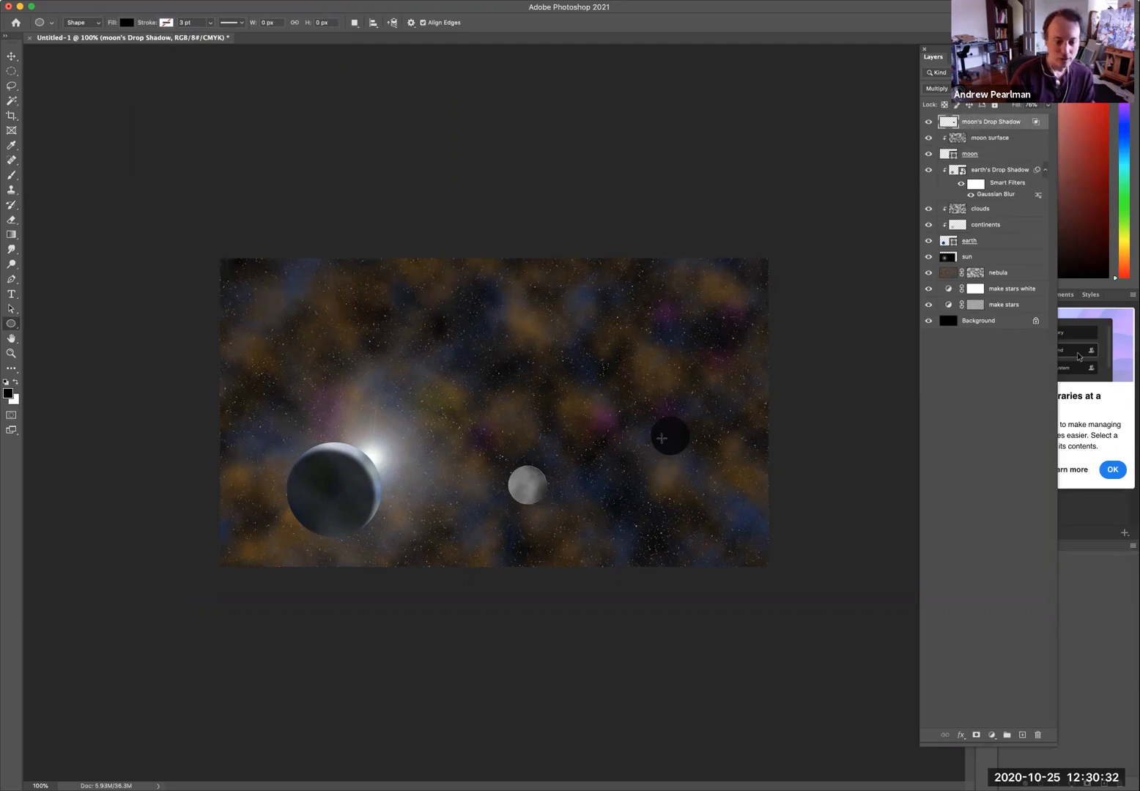
Shift the shadow over the moon to leave a lit crescent, clip it to the moon, and set its opacity to 95%.
key(v)
drag(672, 449, 537, 495)
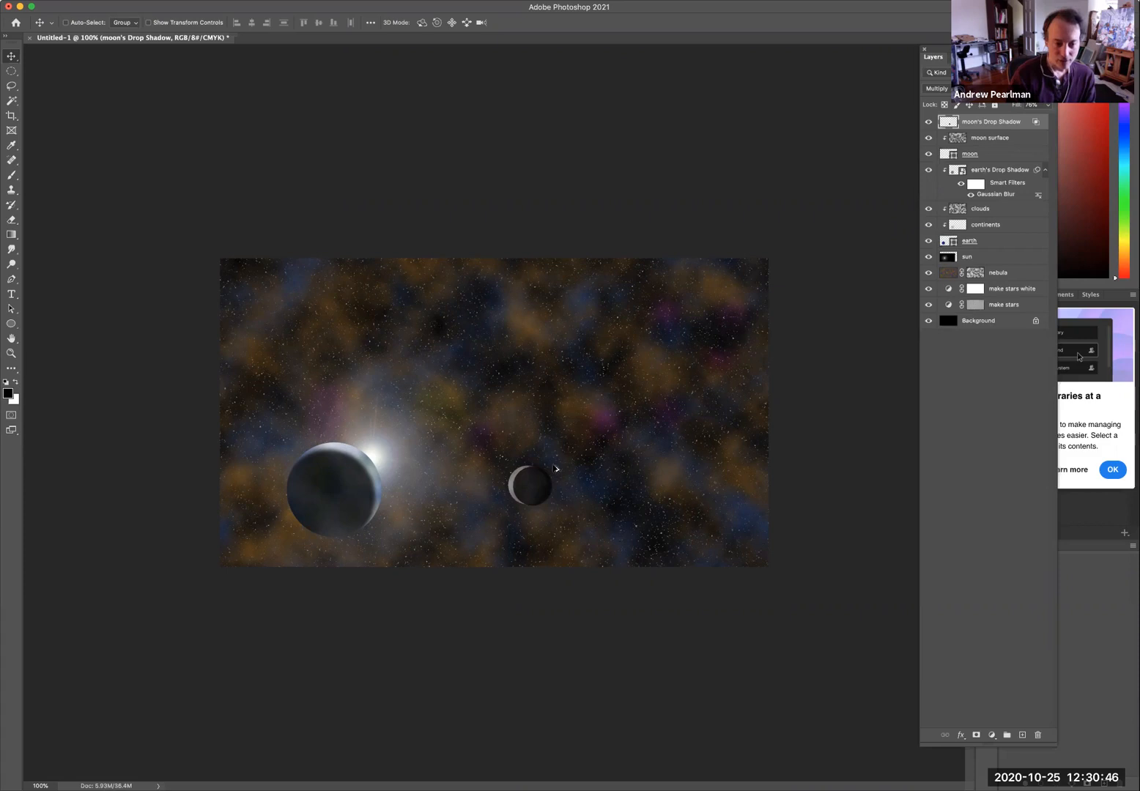
drag(967, 191, 998, 130)
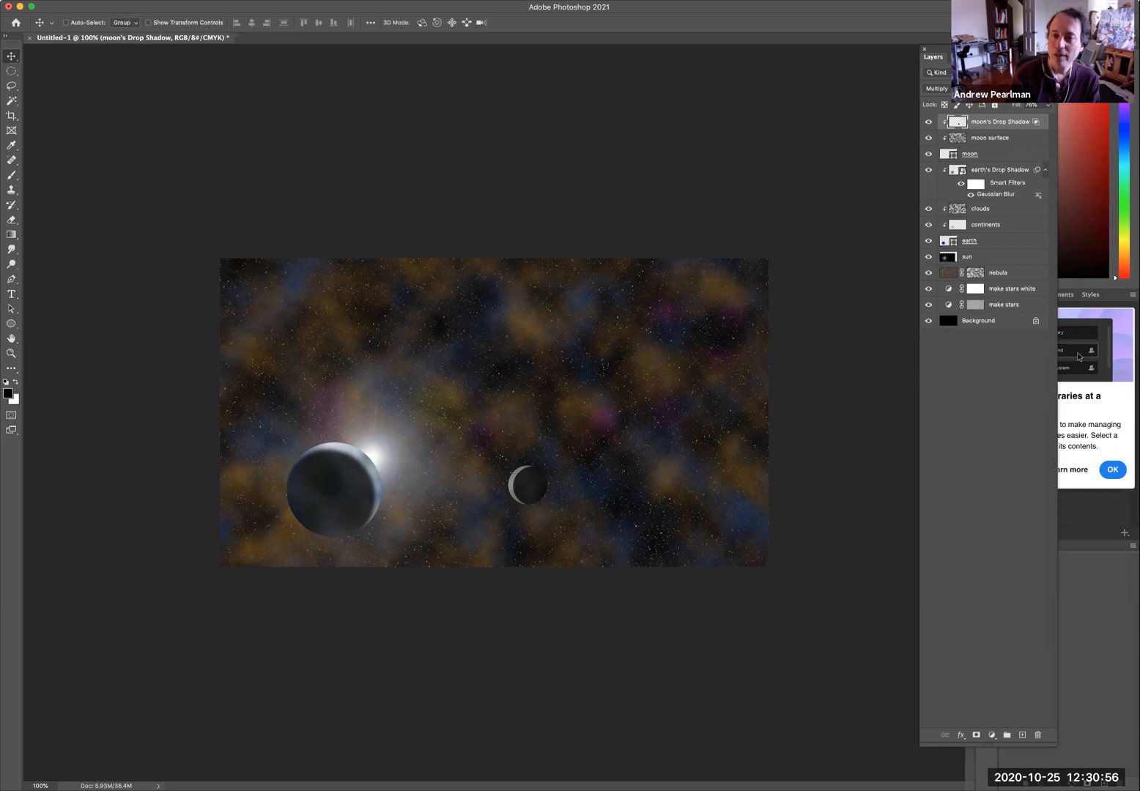
text(95)
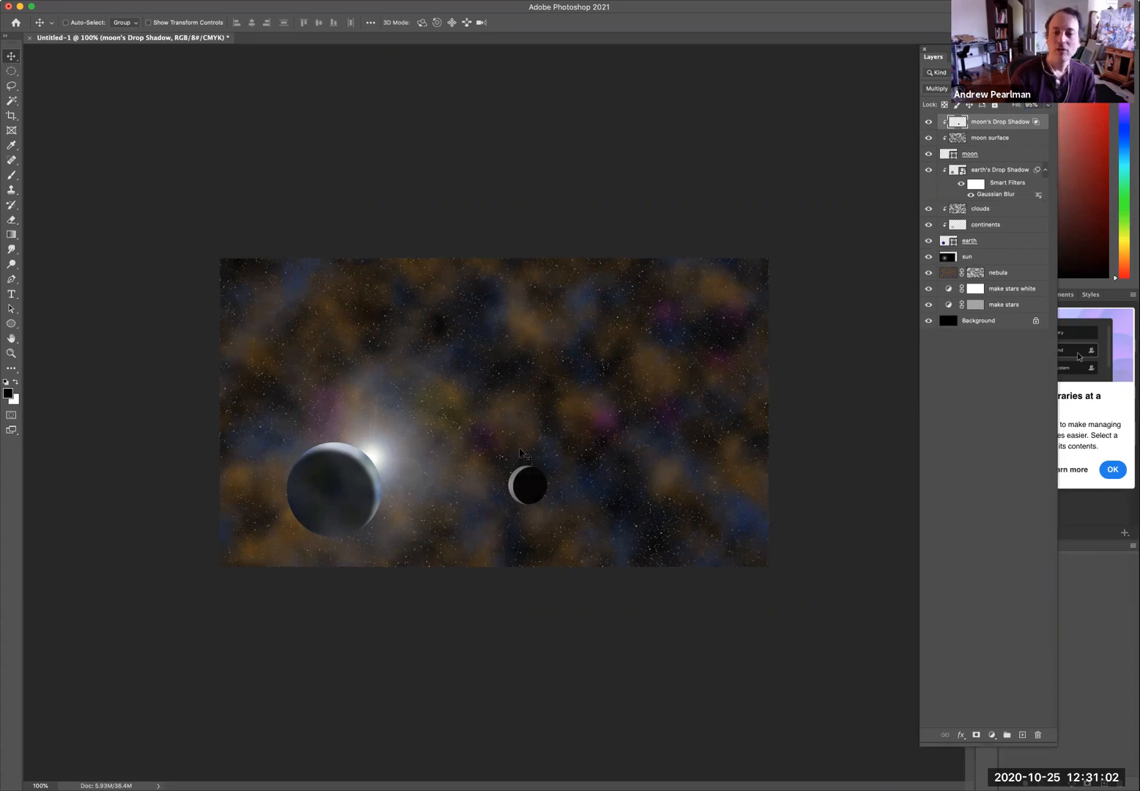
Add an Outer Glow layer style to the earth layer.
click(1002, 242)
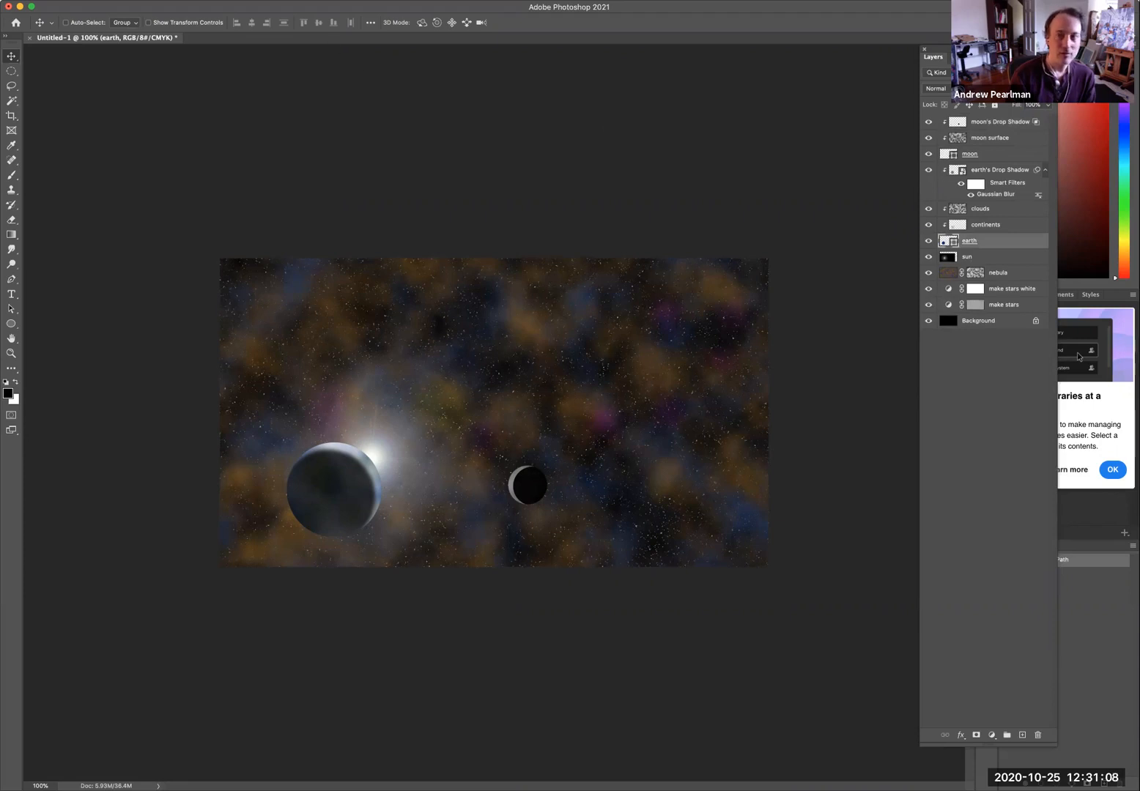
click(175, 0)
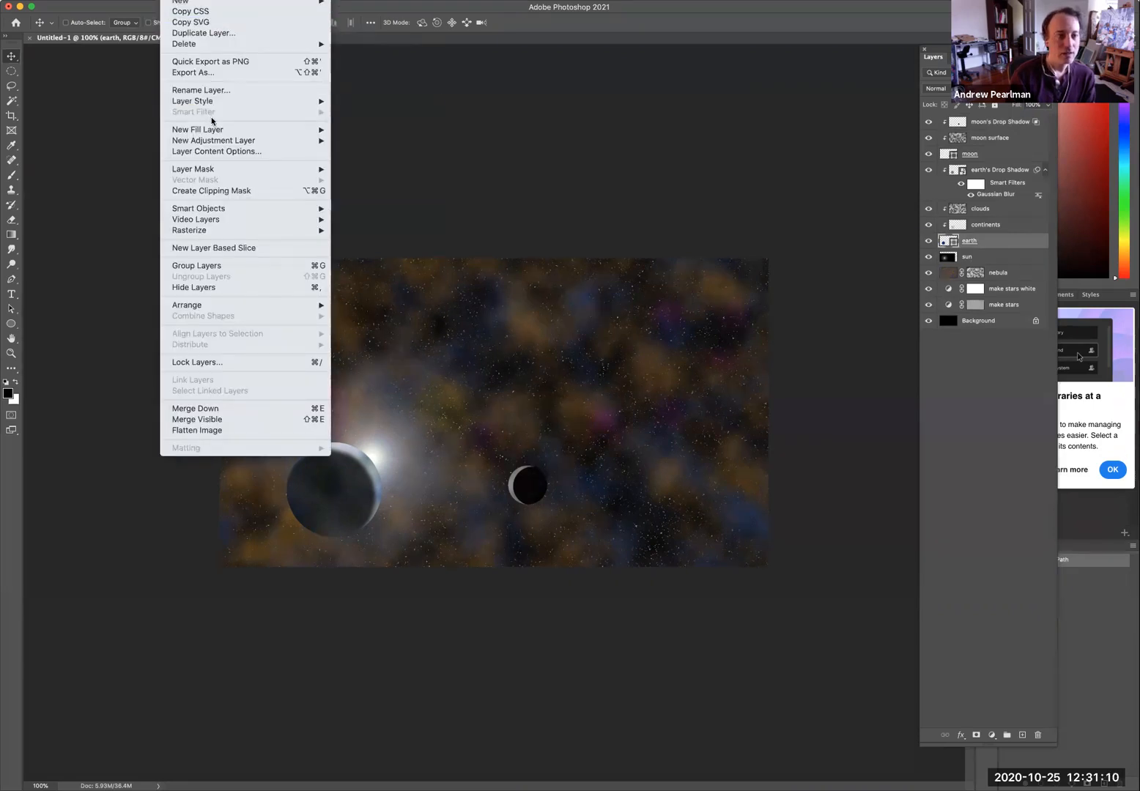
mouse_move(213, 104)
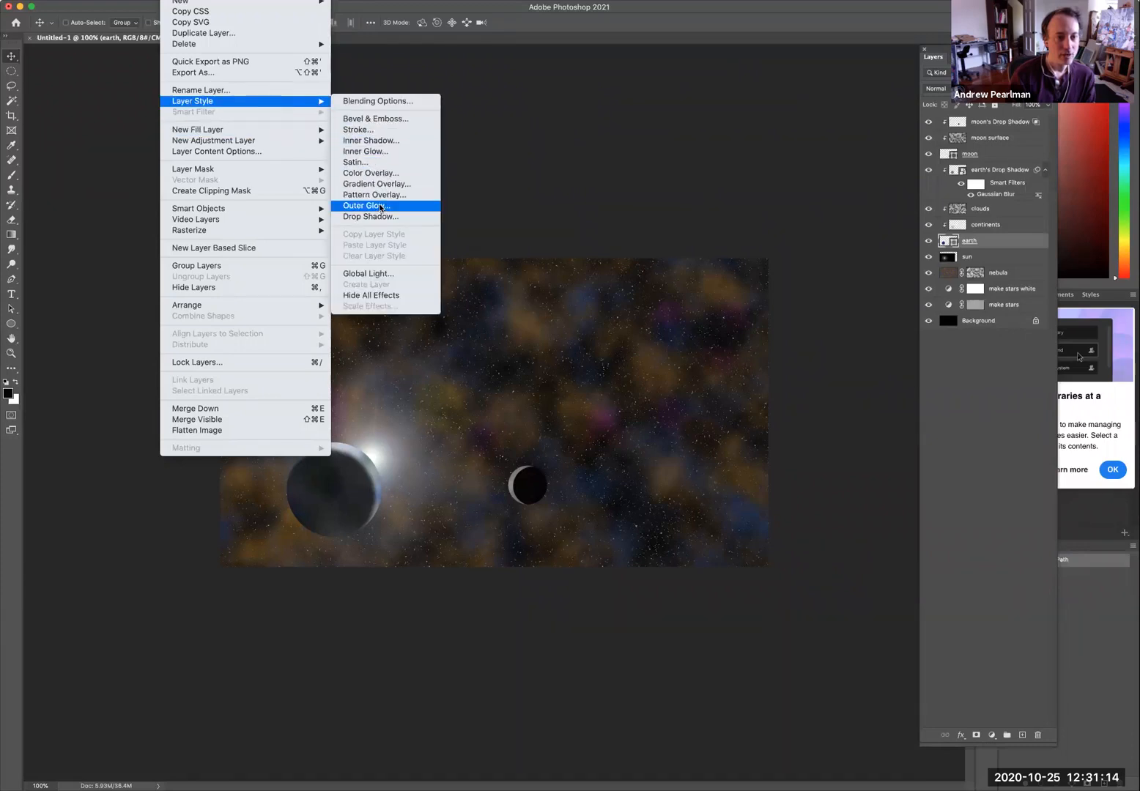
click(379, 206)
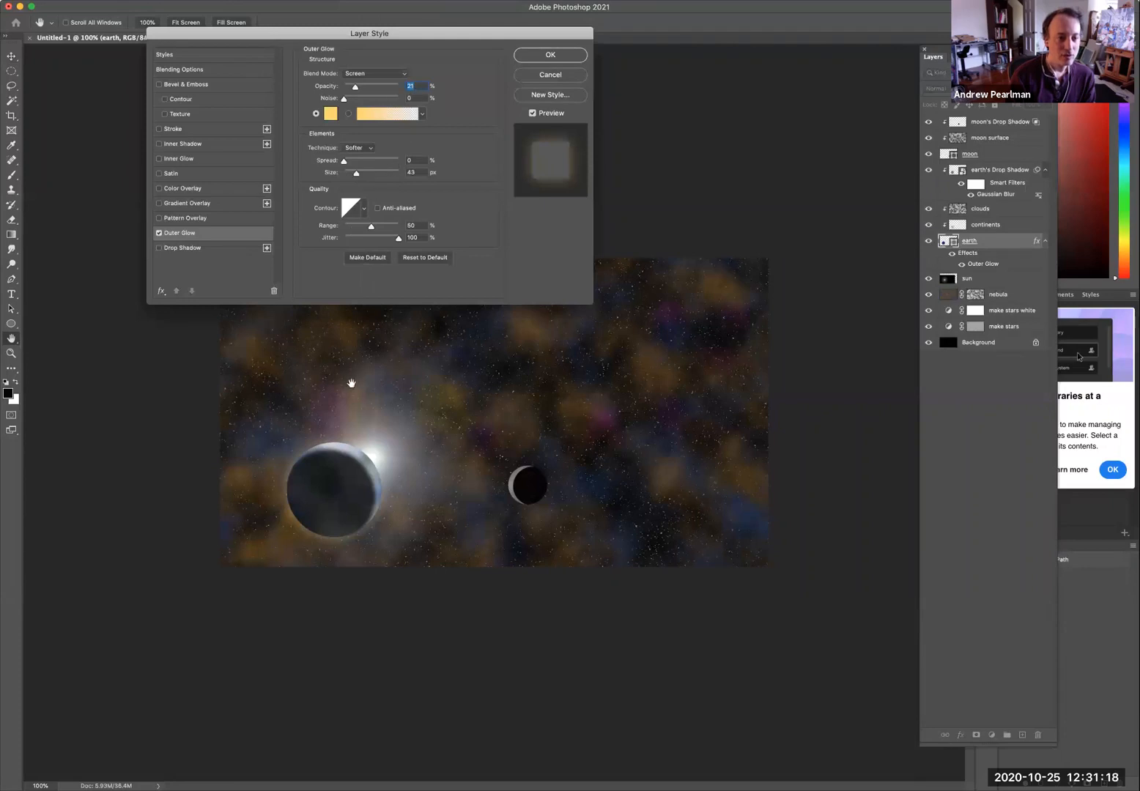
click(539, 56)
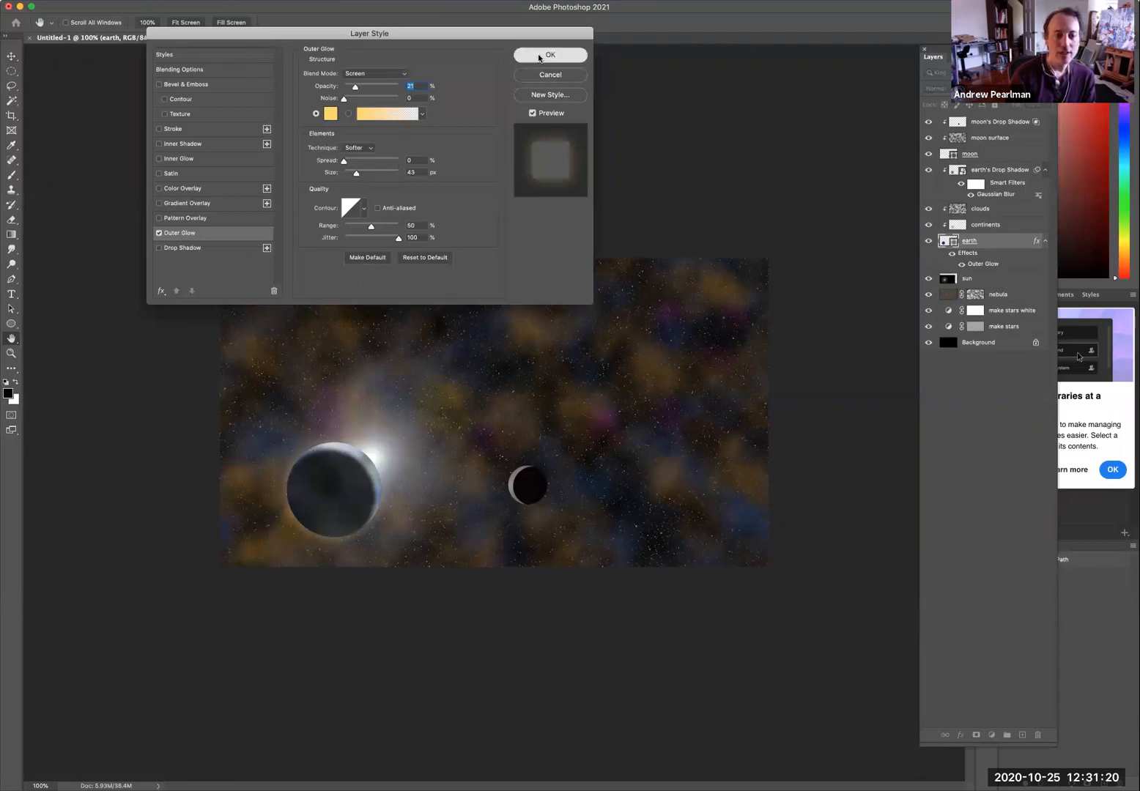
key(v)
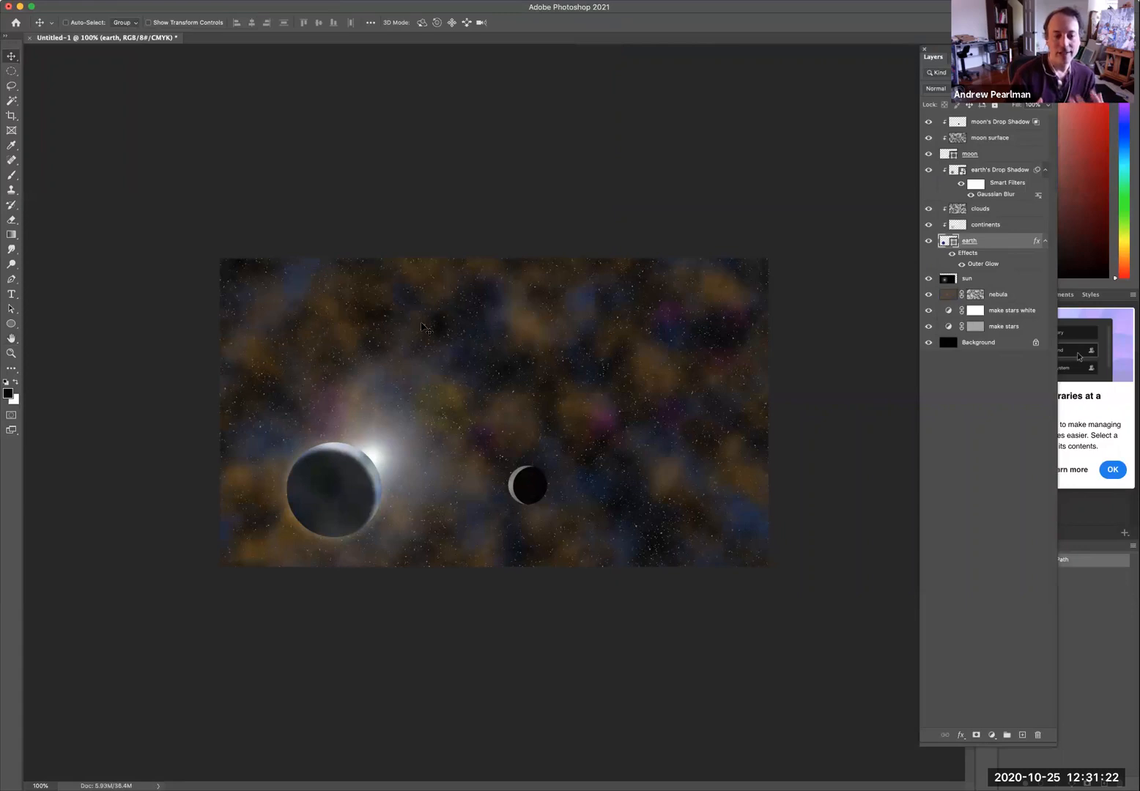